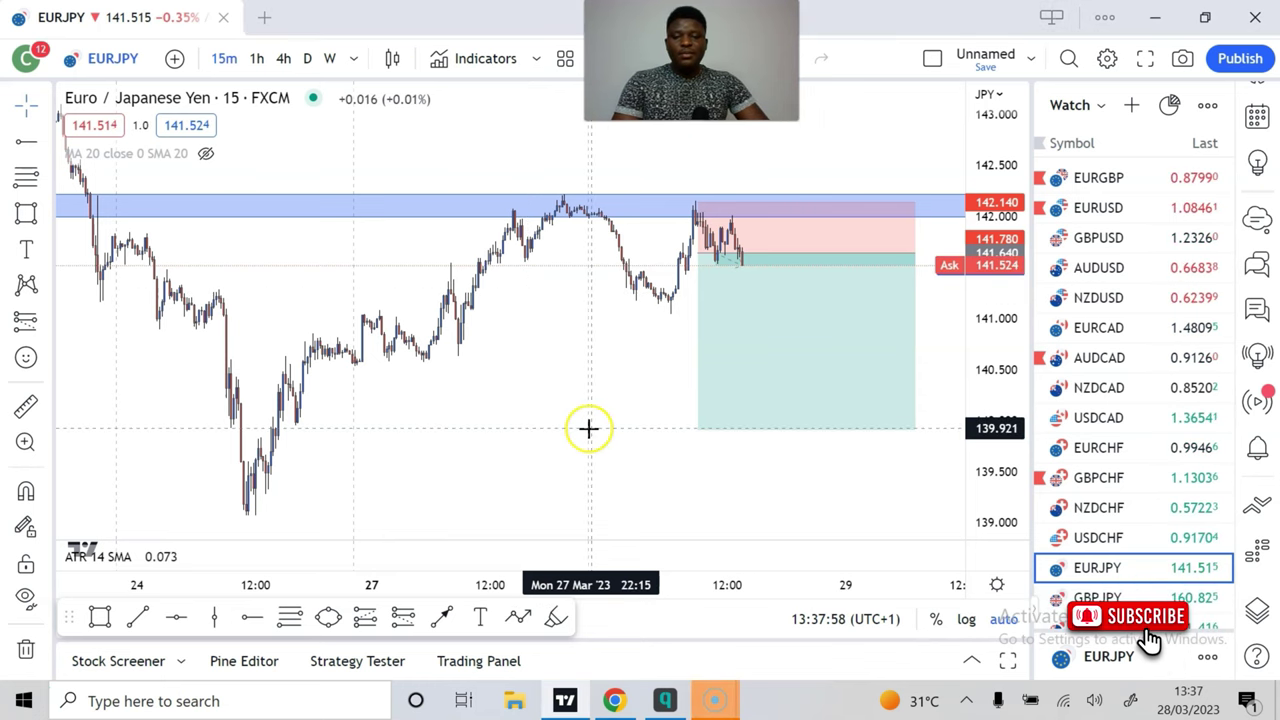
- Examine the short position's entry, stop and target on the EURJPY 15-minute chart
{"action": "mouse_move", "coordinate": [589, 429]}
{"action": "left_mouse_down"}
{"action": "mouse_move", "coordinate": [553, 410]}
{"action": "mouse_move", "coordinate": [700, 409]}
{"action": "mouse_move", "coordinate": [594, 417]}
{"action": "left_mouse_up"}
{"action": "left_click", "coordinate": [734, 374]}
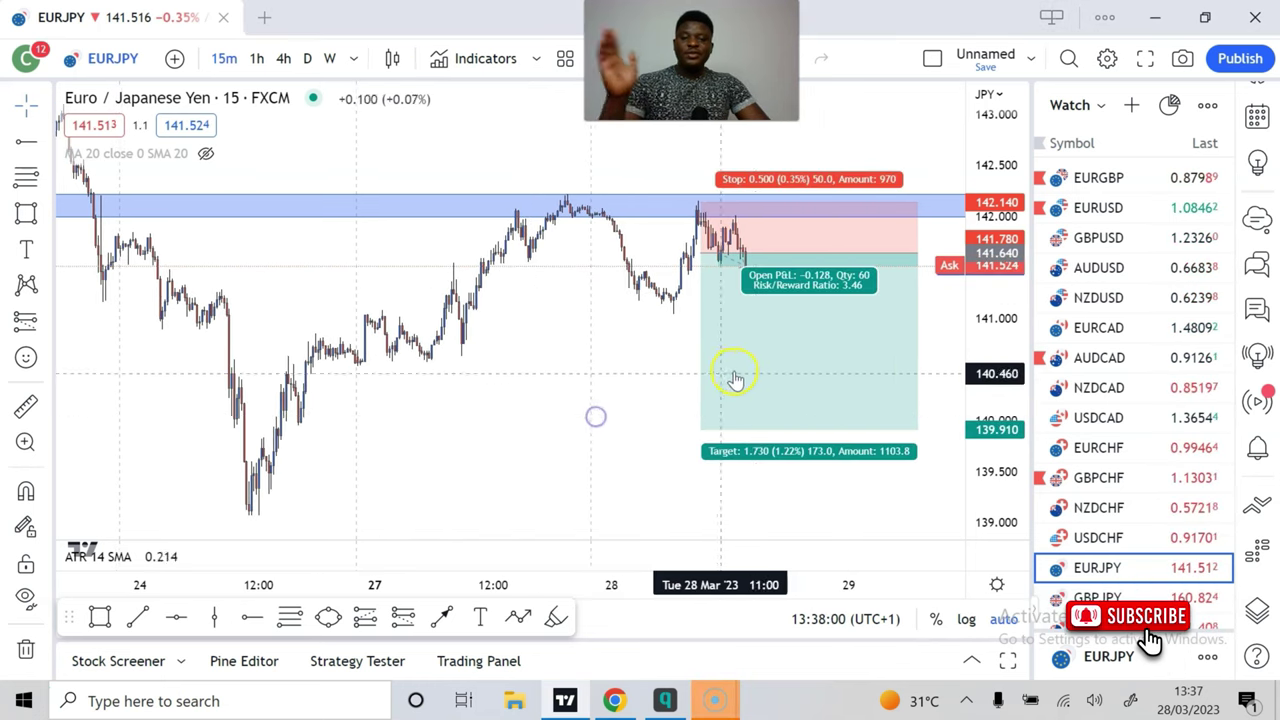
{"action": "left_click", "coordinate": [566, 440]}
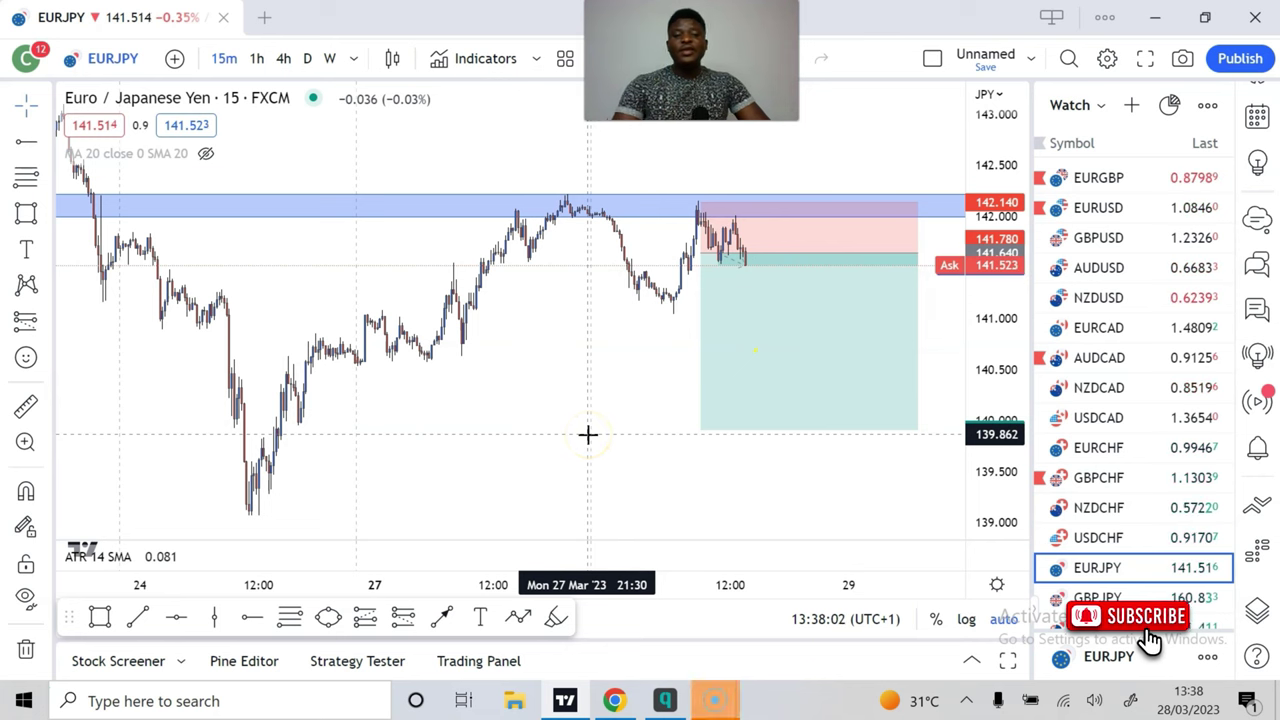
{"action": "left_click", "coordinate": [731, 432]}
{"action": "left_click_drag", "start_coordinate": [671, 443], "coordinate": [777, 440]}
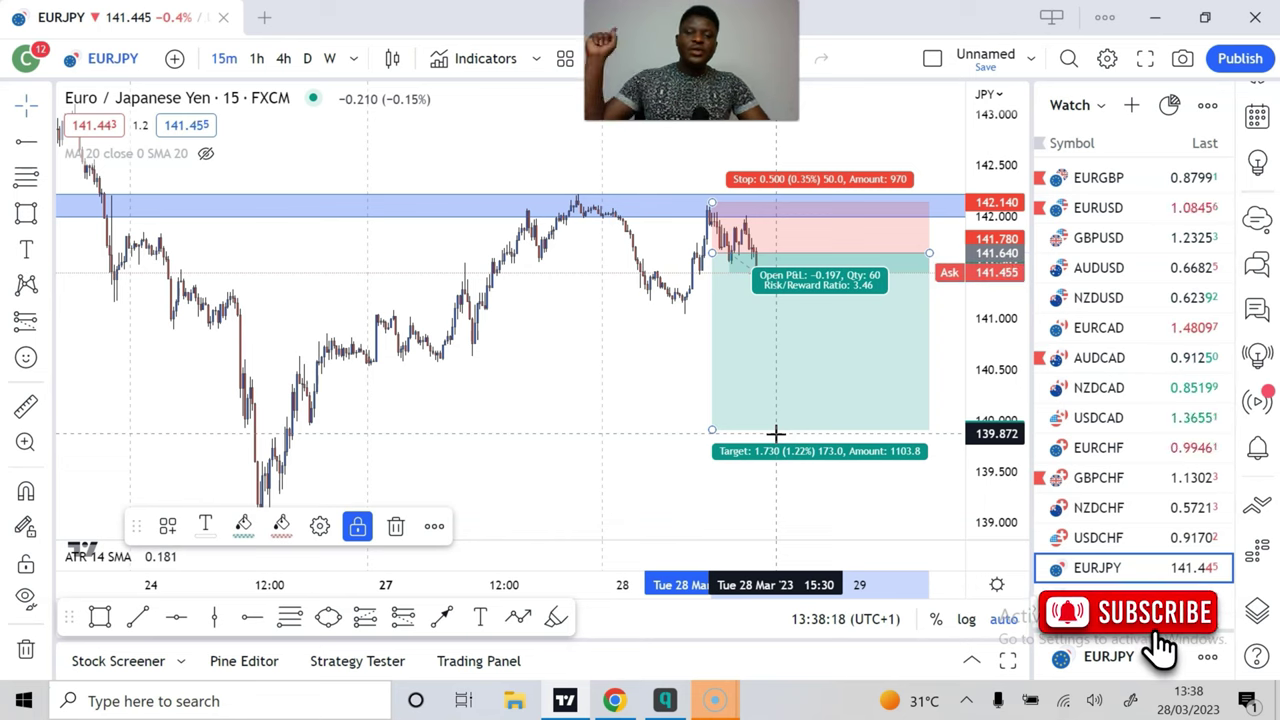
{"action": "left_click", "coordinate": [646, 427]}
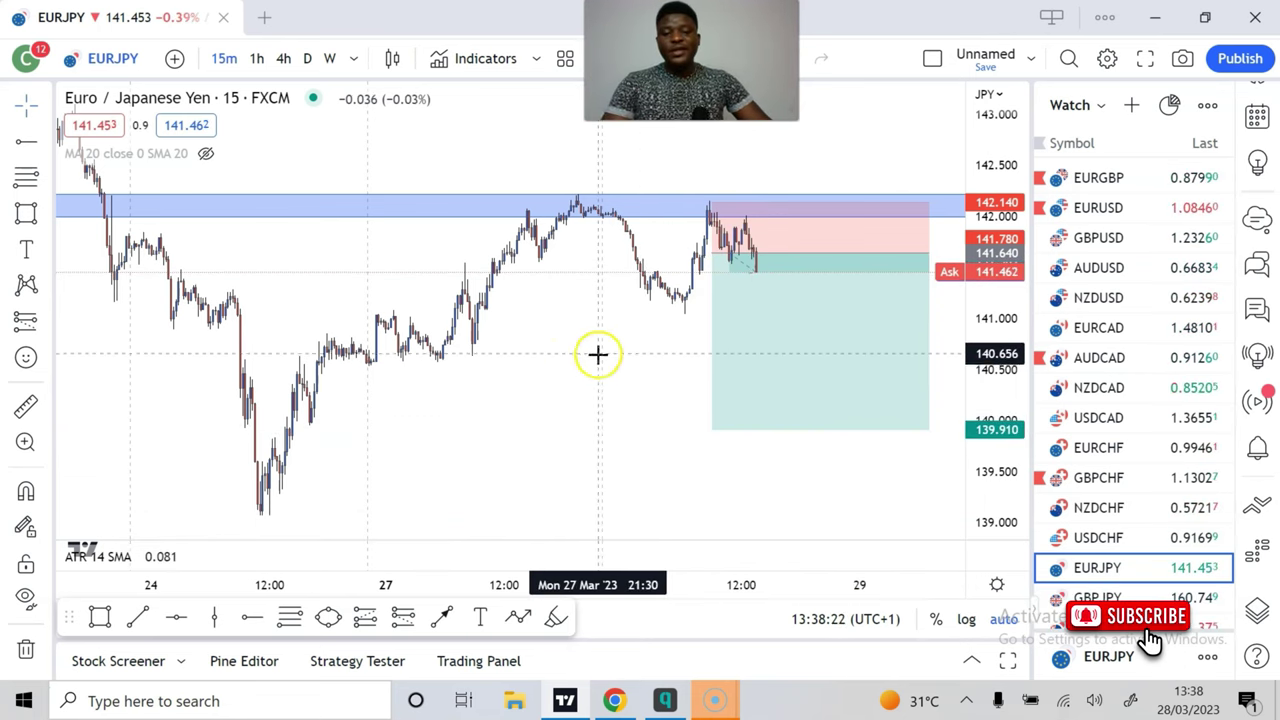
{"action": "left_click", "coordinate": [586, 386]}
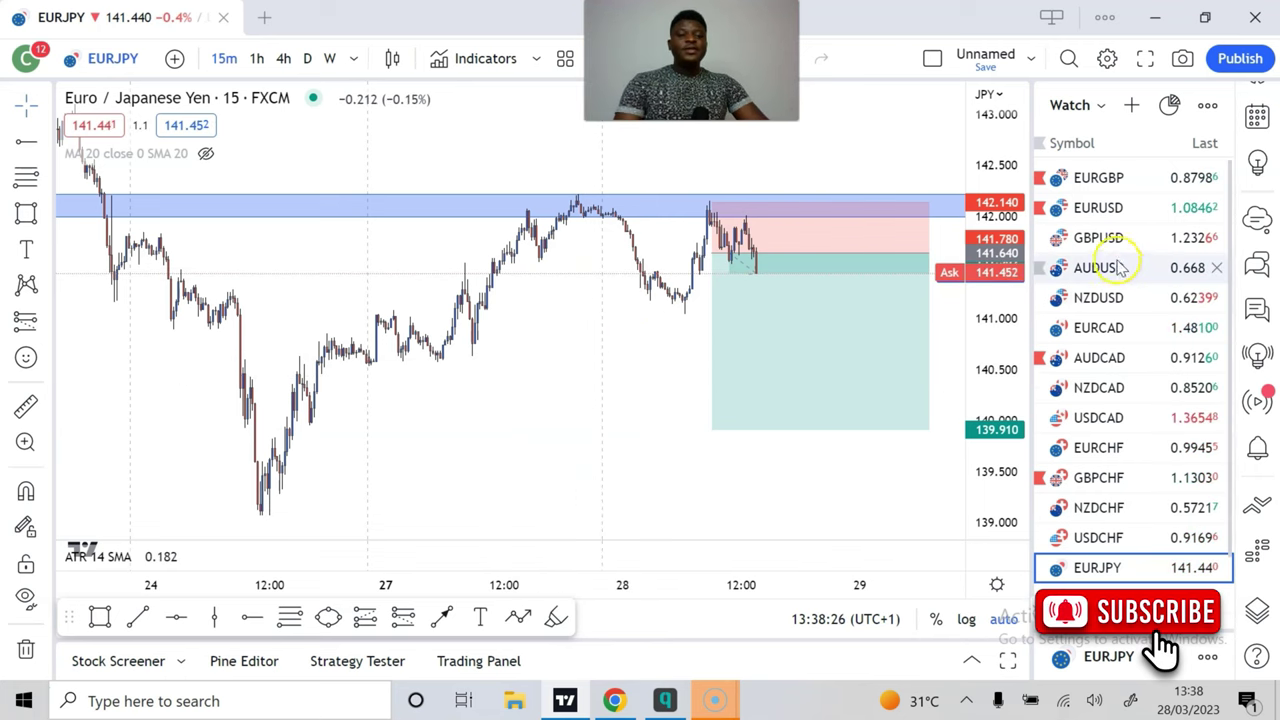
- Open the AUDCAD chart from the watchlist and set its timeframe to 4 hours
{"action": "left_click", "coordinate": [1105, 368]}
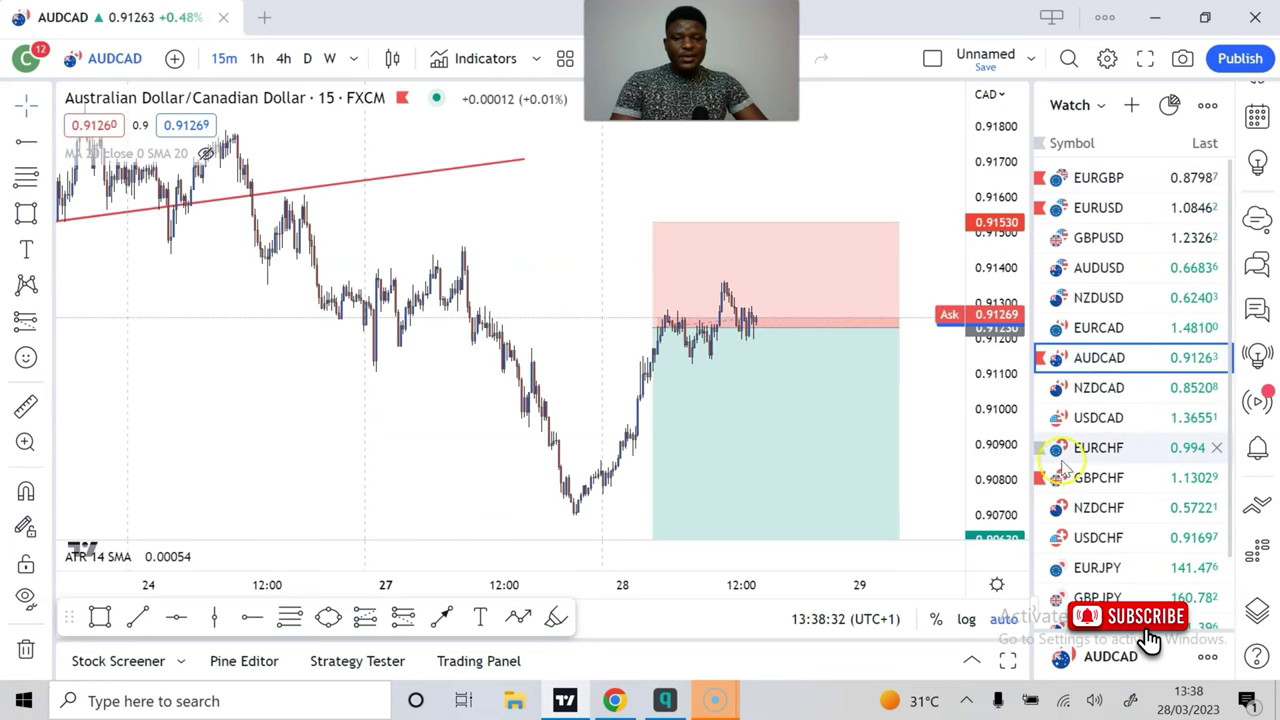
{"action": "scroll", "coordinate": [480, 320], "scroll_direction": "down", "scroll_amount": 5}
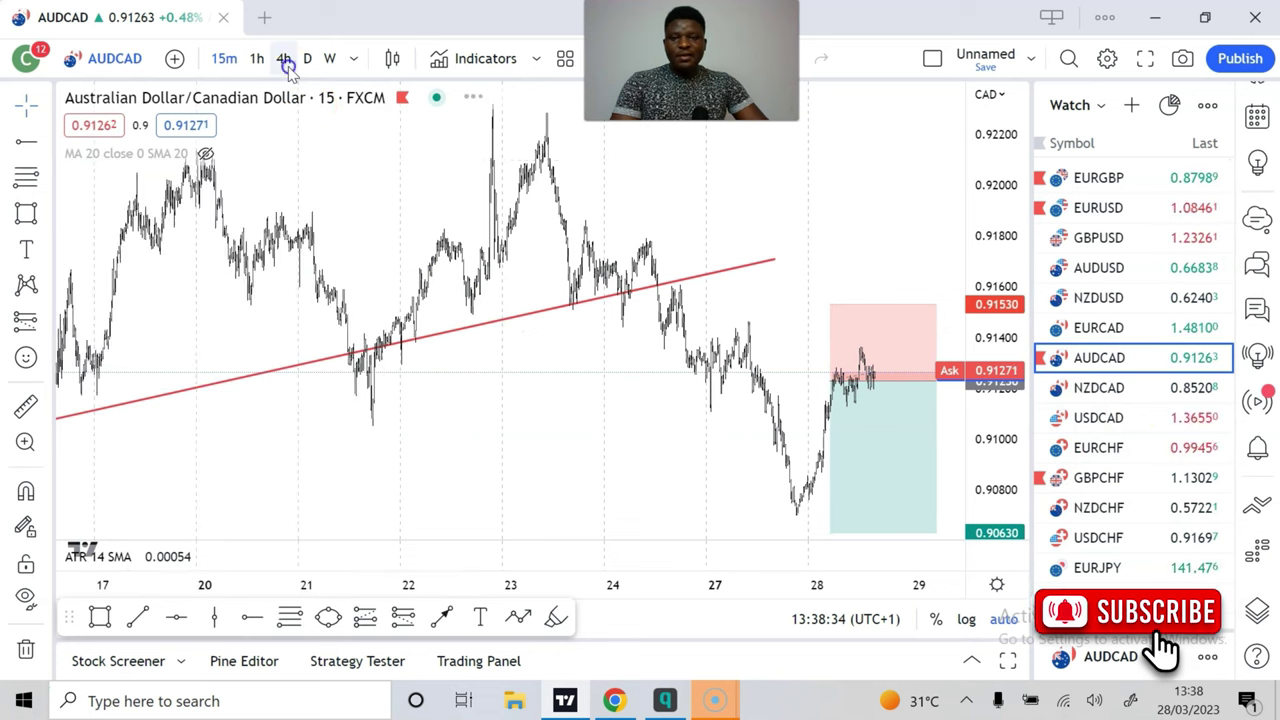
{"action": "left_click", "coordinate": [284, 59]}
- Delete the older red trendline under the late December 2022 to mid-January 2023 lows
{"action": "scroll", "coordinate": [520, 316], "scroll_direction": "up", "scroll_amount": 3}
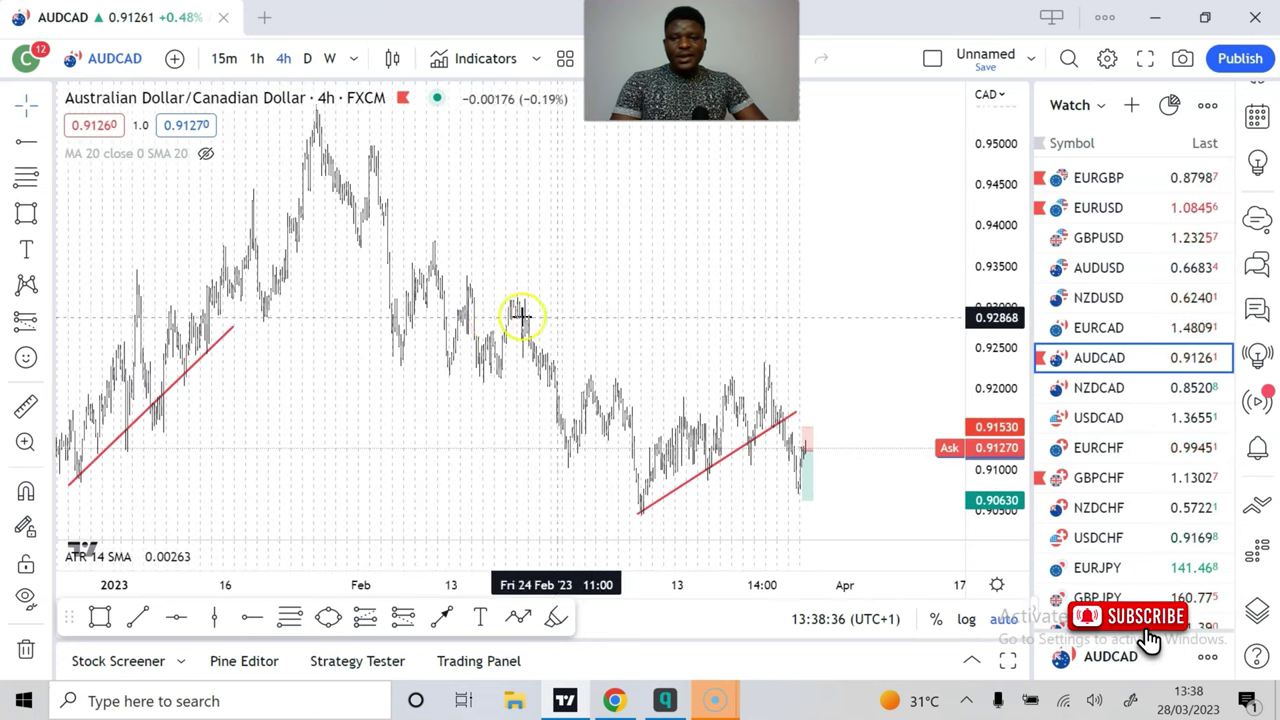
{"action": "left_click", "coordinate": [232, 328]}
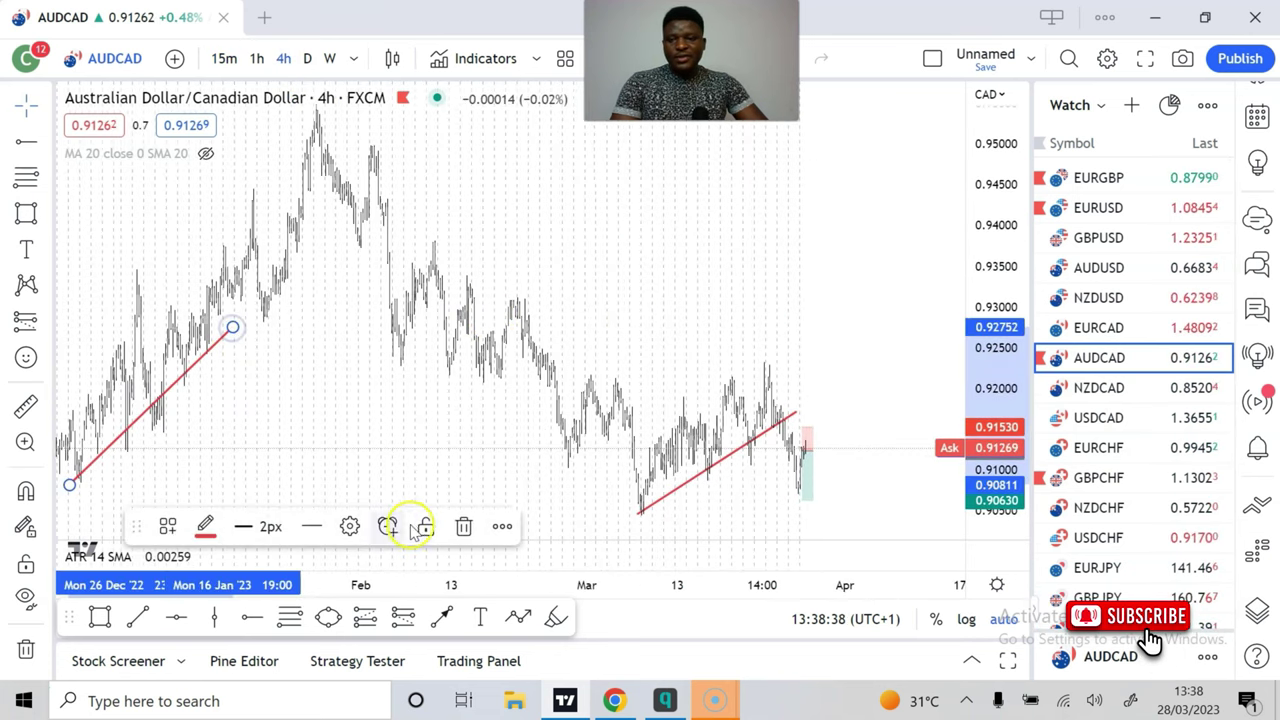
{"action": "left_click", "coordinate": [463, 527]}
- Examine the rising trendline under the March lows, its touch points and the break near 27 March on the AUDCAD 4-hour chart
{"action": "scroll", "coordinate": [714, 486], "scroll_direction": "up", "scroll_amount": 5}
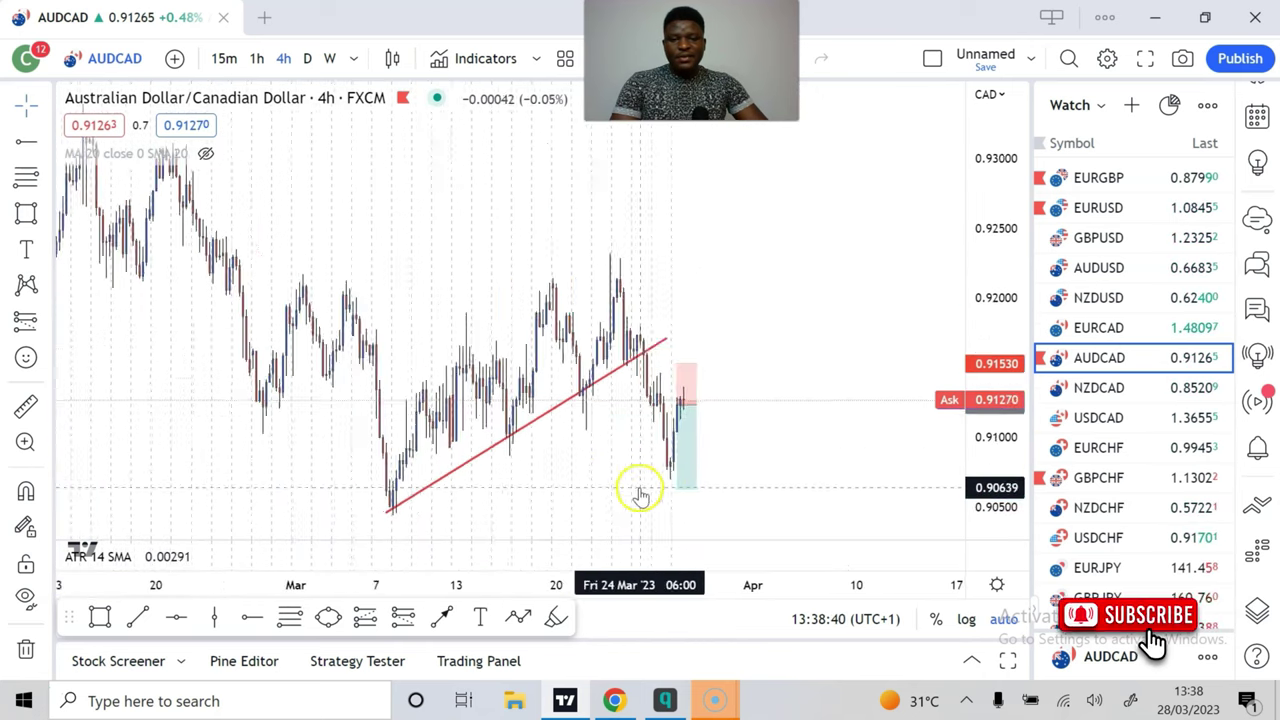
{"action": "left_click_drag", "start_coordinate": [494, 447], "coordinate": [653, 397]}
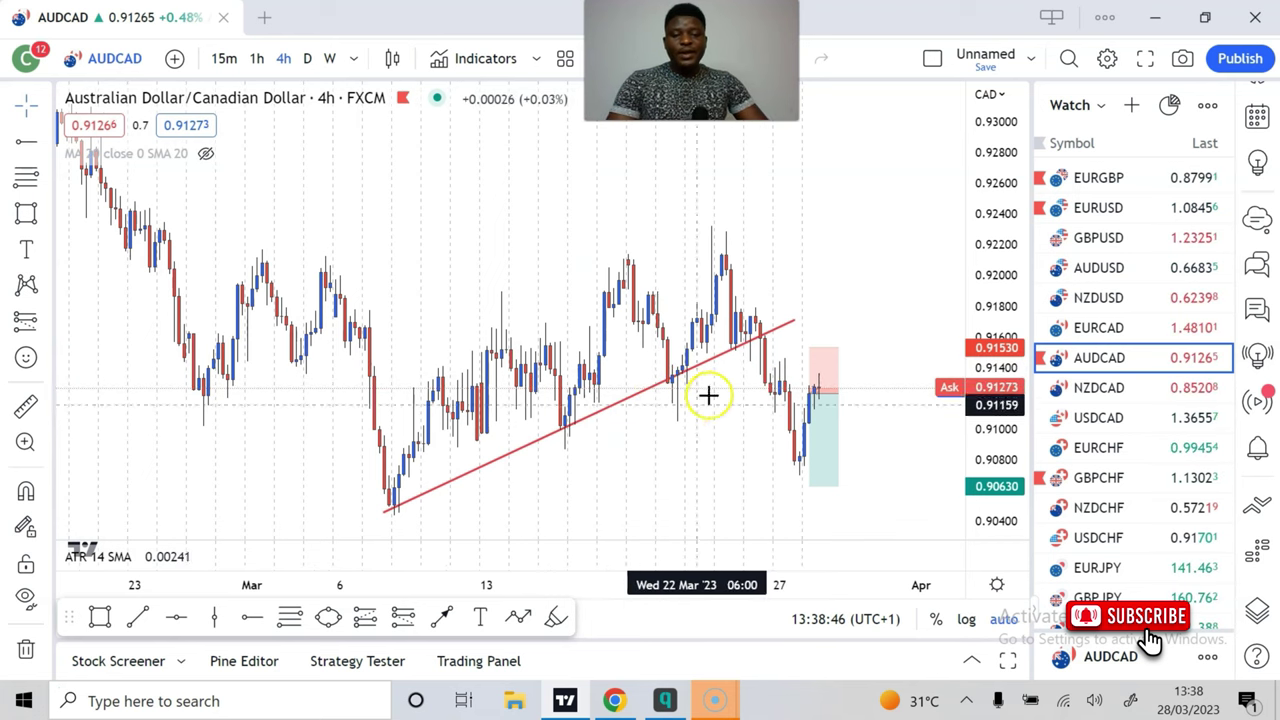
{"action": "scroll", "coordinate": [706, 394], "scroll_direction": "up", "scroll_amount": 3}
{"action": "left_click_drag", "start_coordinate": [563, 380], "coordinate": [743, 357]}
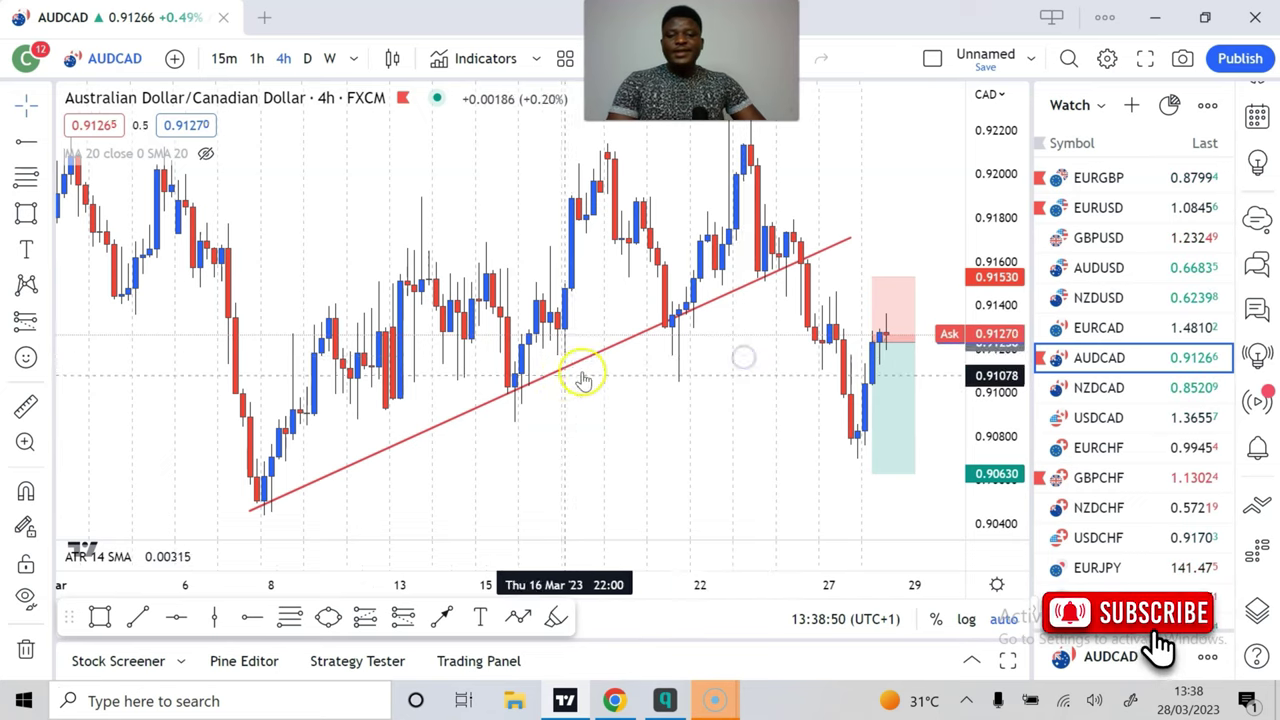
{"action": "scroll", "coordinate": [606, 371], "scroll_direction": "up", "scroll_amount": 2}
{"action": "scroll", "coordinate": [606, 371], "scroll_direction": "down", "scroll_amount": 3}
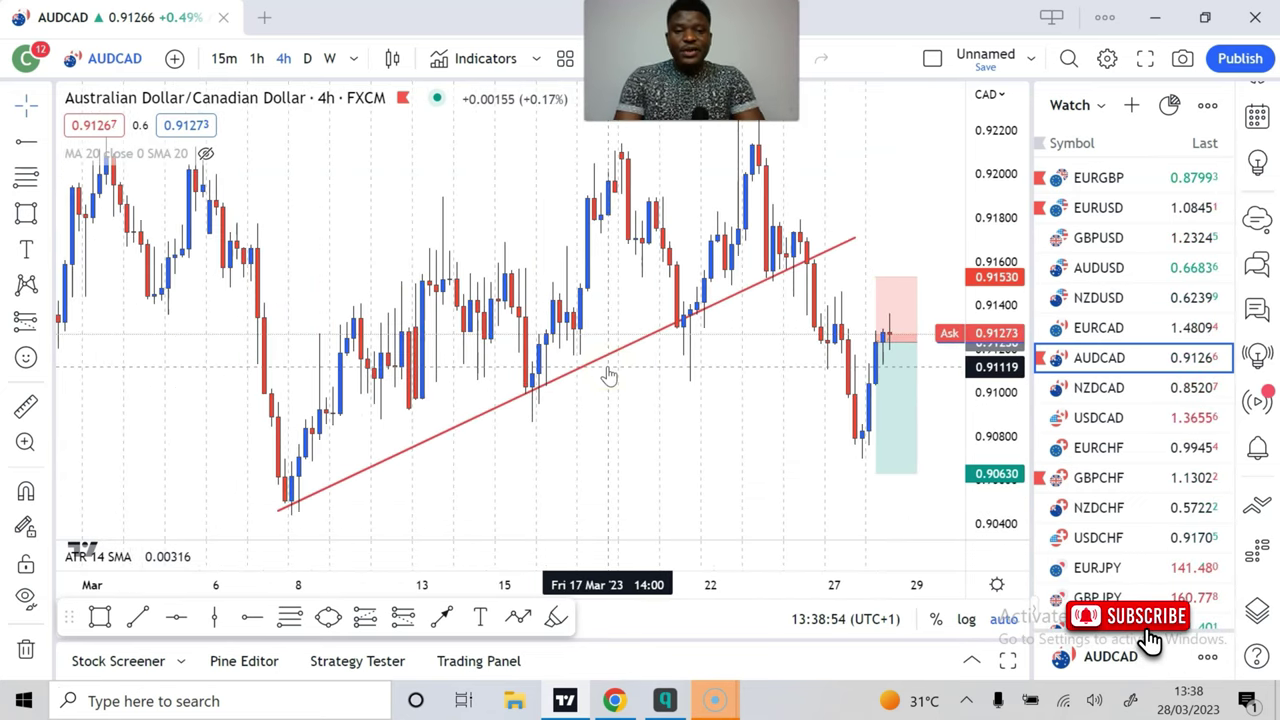
{"action": "left_click", "coordinate": [586, 371]}
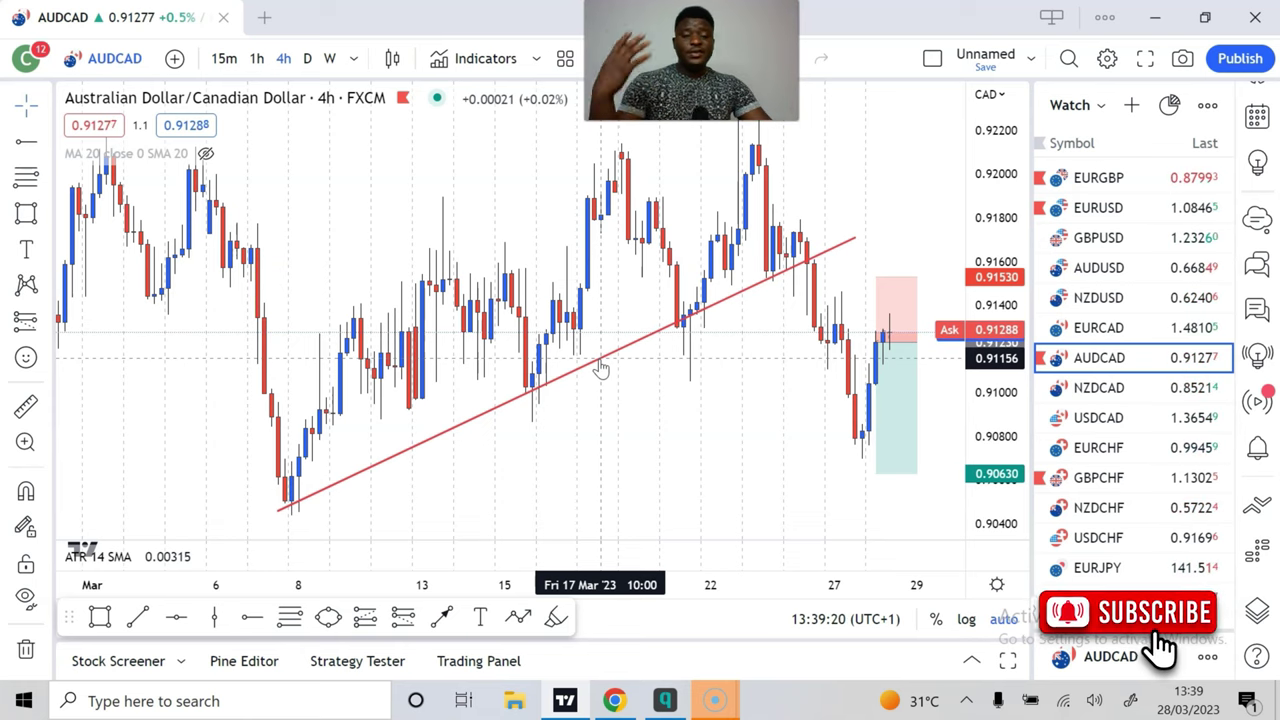
{"action": "scroll", "coordinate": [686, 414], "scroll_direction": "up", "scroll_amount": 3}
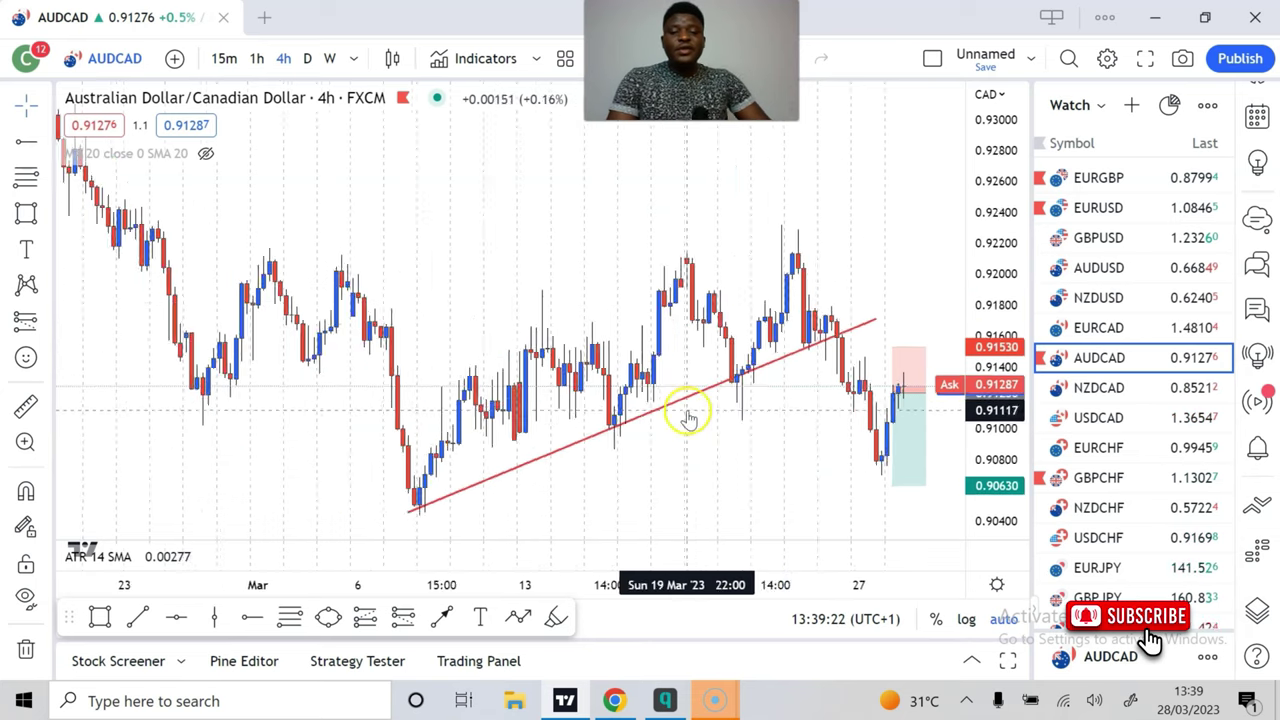
{"action": "scroll", "coordinate": [585, 355], "scroll_direction": "down", "scroll_amount": 3}
{"action": "scroll", "coordinate": [580, 354], "scroll_direction": "up", "scroll_amount": 1}
{"action": "left_click", "coordinate": [580, 356]}
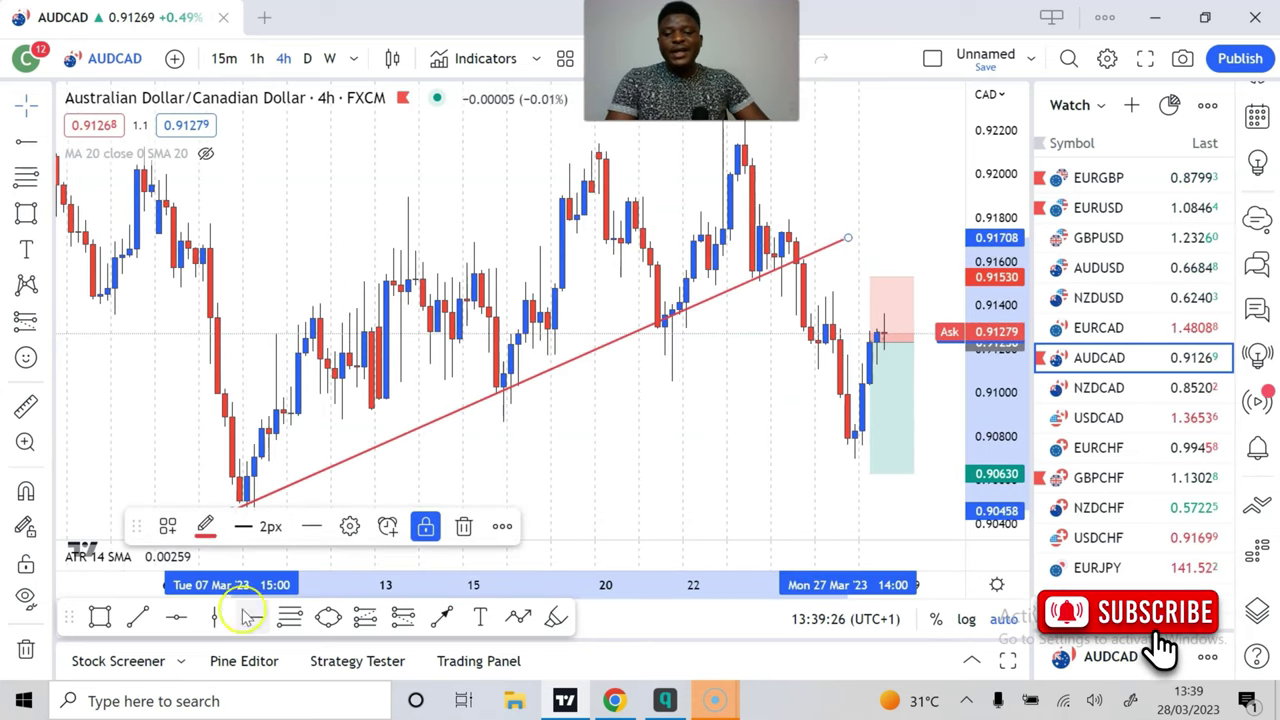
{"action": "left_click", "coordinate": [458, 522]}
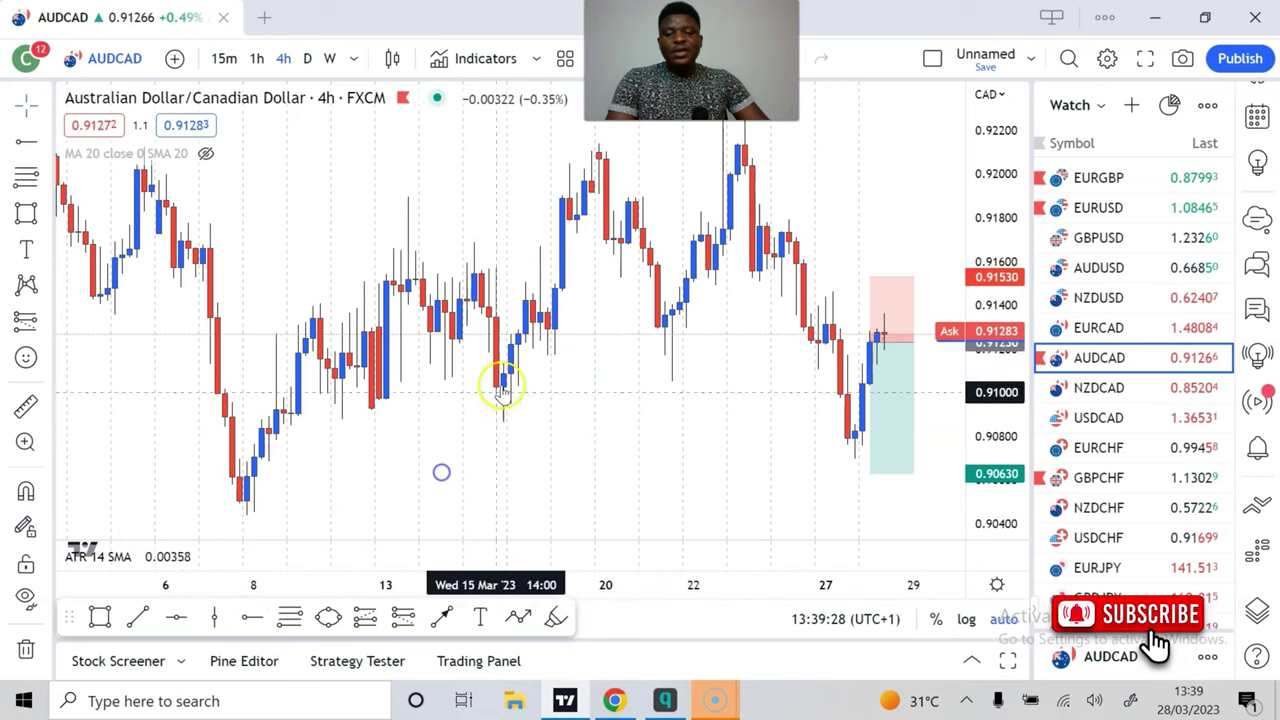
{"action": "key", "text": "ctrl+z"}
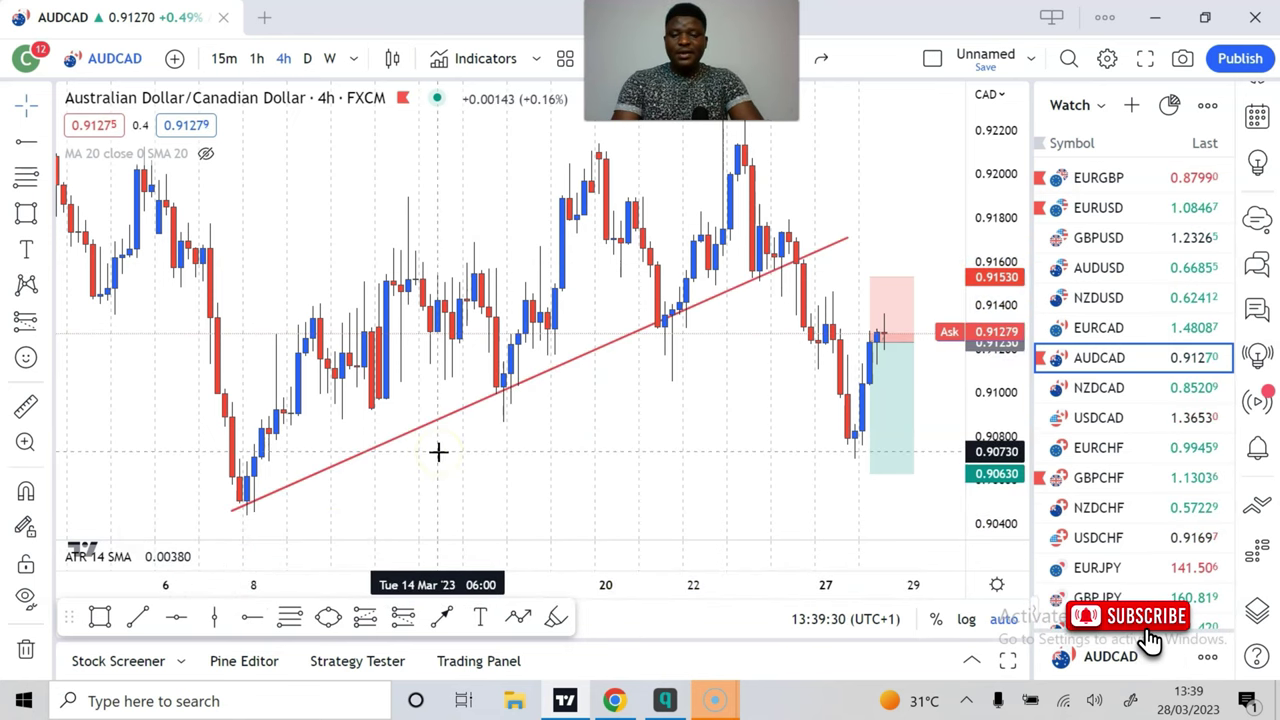
- Unlock the rising red trendline under the March lows
{"action": "scroll", "coordinate": [697, 428], "scroll_direction": "down", "scroll_amount": 2}
{"action": "scroll", "coordinate": [706, 423], "scroll_direction": "up", "scroll_amount": 2}
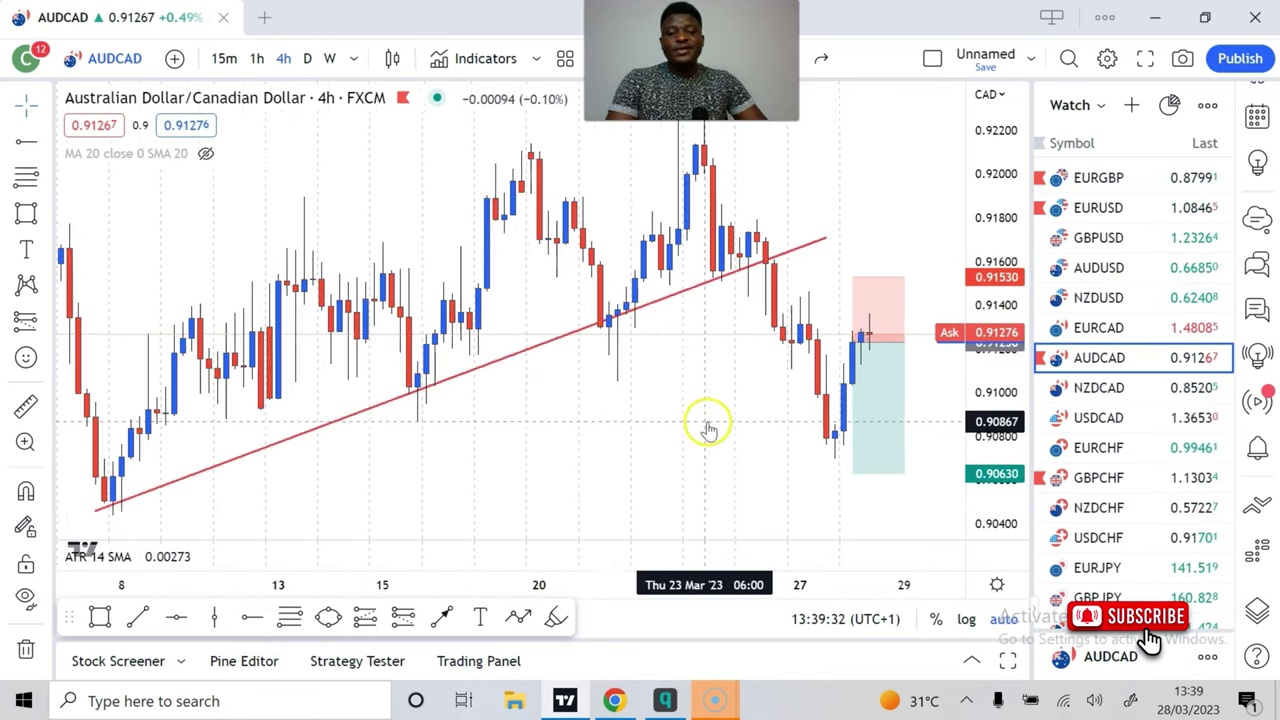
{"action": "scroll", "coordinate": [560, 430], "scroll_direction": "down", "scroll_amount": 2}
{"action": "scroll", "coordinate": [691, 434], "scroll_direction": "up", "scroll_amount": 3}
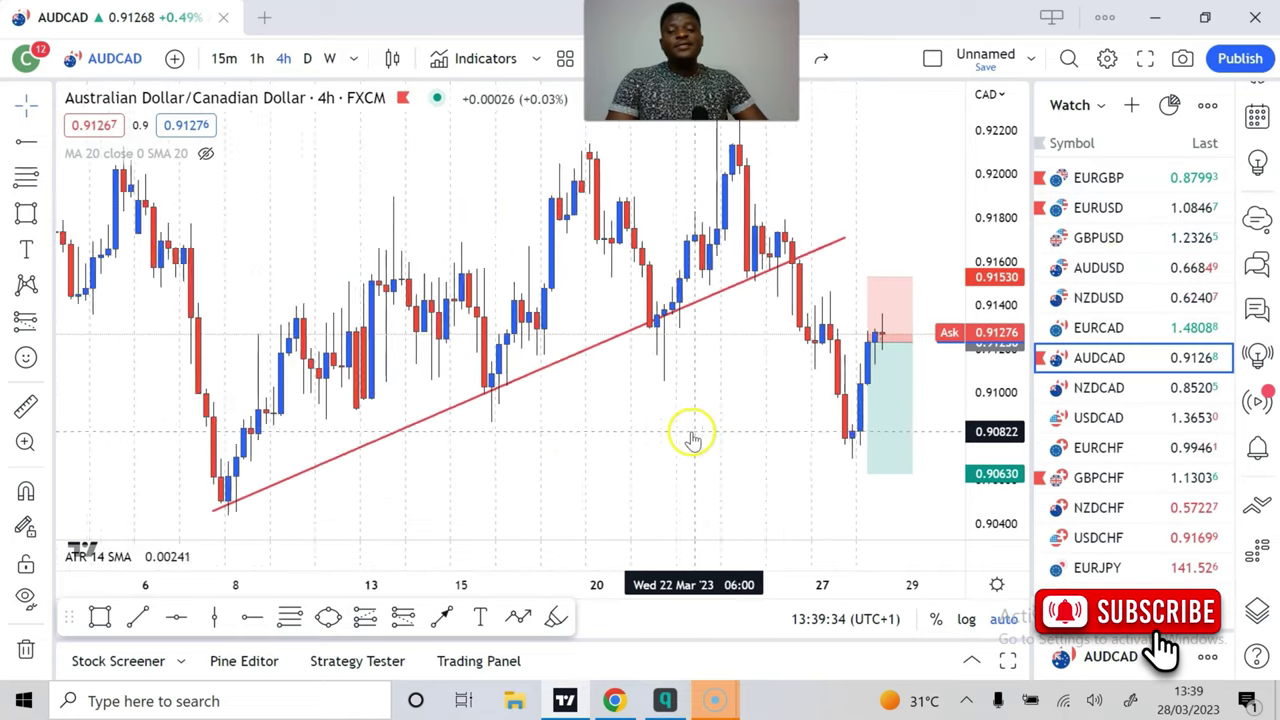
{"action": "left_click", "coordinate": [829, 244]}
{"action": "left_click", "coordinate": [425, 526]}
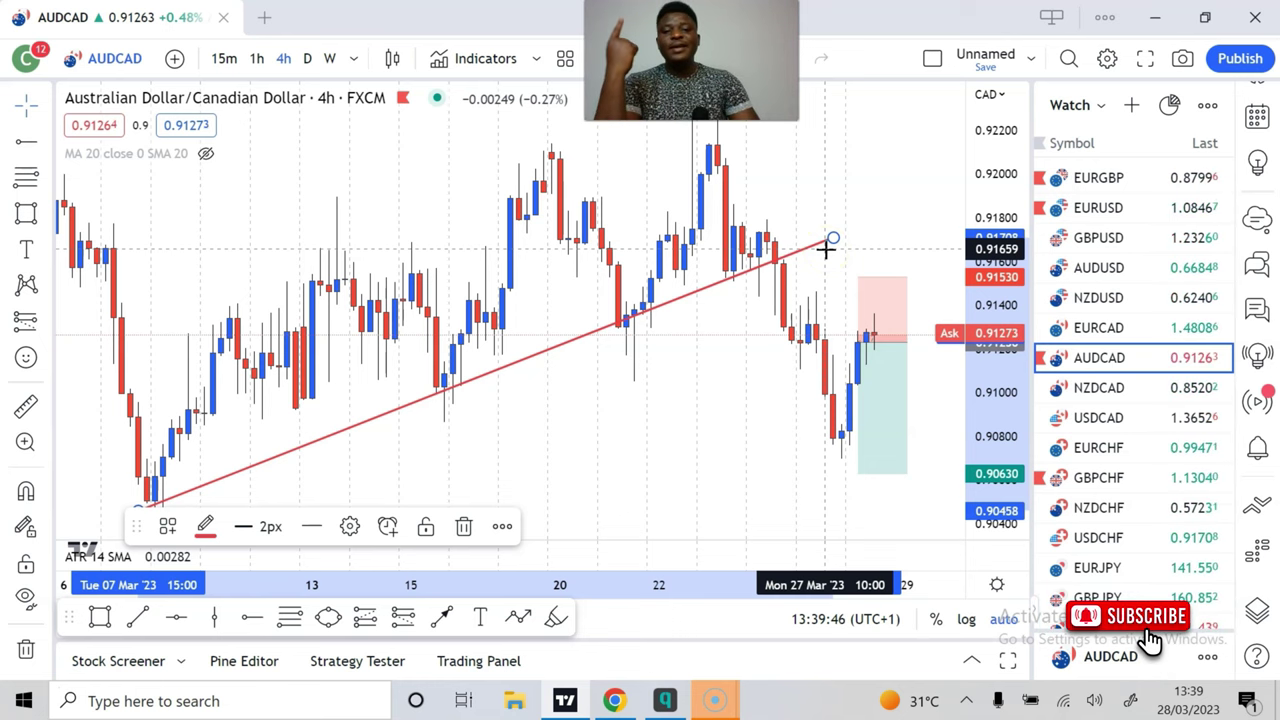
- Draw a rising trend line under the lows from about 0.90893 on 28 December 2022 to about 0.93730 on 27 January 2023
{"action": "left_click_drag", "start_coordinate": [500, 357], "coordinate": [722, 421]}
{"action": "left_click_drag", "start_coordinate": [497, 234], "coordinate": [760, 183]}
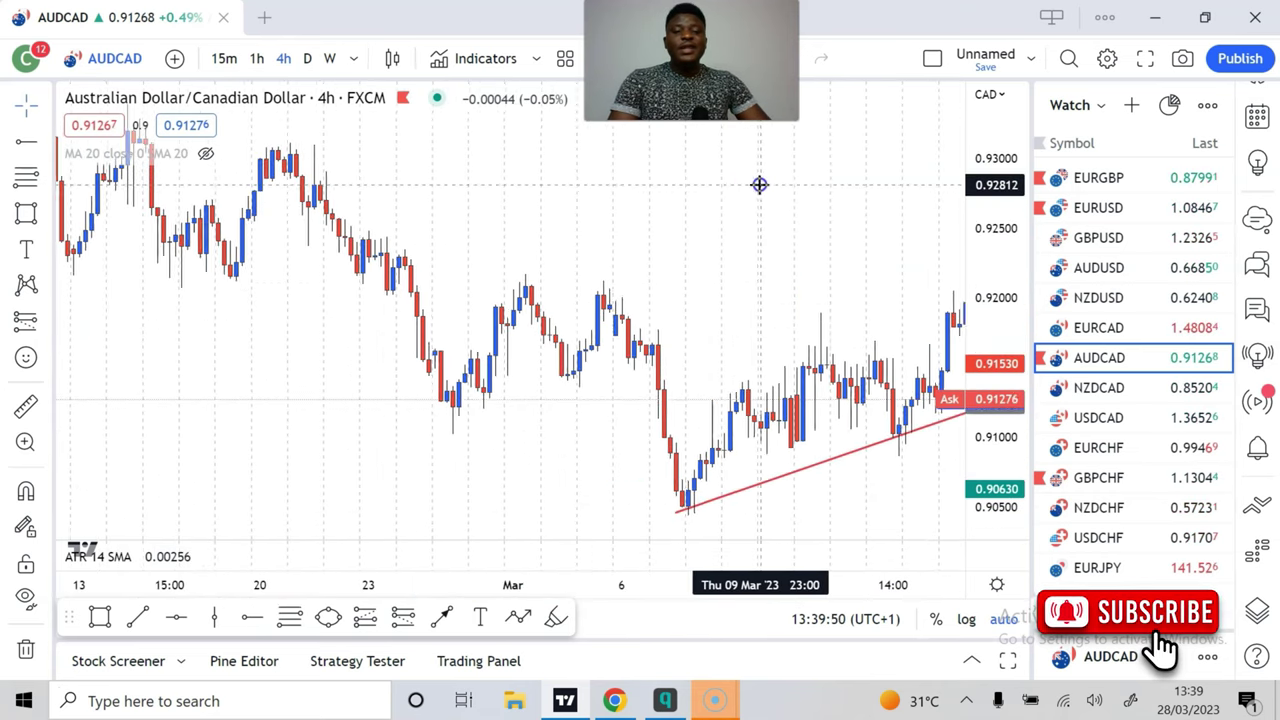
{"action": "left_click_drag", "start_coordinate": [602, 211], "coordinate": [909, 211]}
{"action": "left_click_drag", "start_coordinate": [583, 334], "coordinate": [729, 414]}
{"action": "left_click_drag", "start_coordinate": [440, 400], "coordinate": [510, 394]}
{"action": "left_click_drag", "start_coordinate": [320, 390], "coordinate": [662, 352]}
{"action": "left_click_drag", "start_coordinate": [497, 394], "coordinate": [746, 337]}
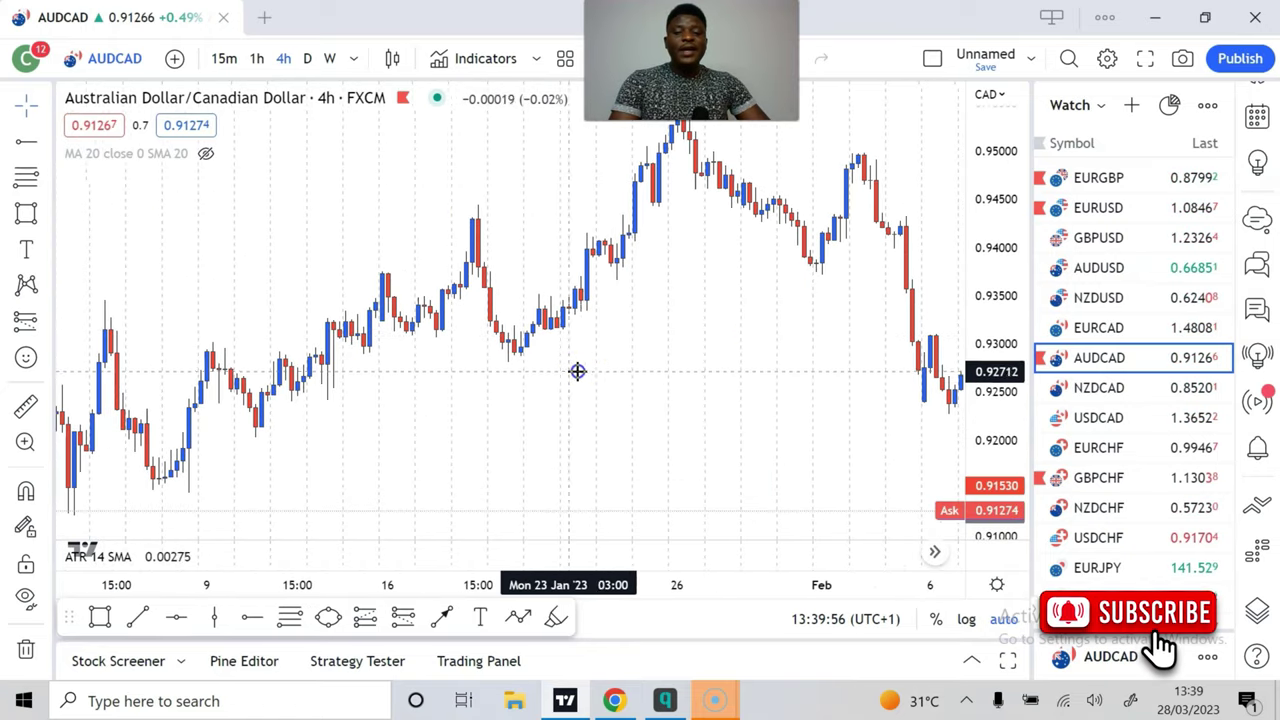
{"action": "left_click_drag", "start_coordinate": [577, 371], "coordinate": [782, 330]}
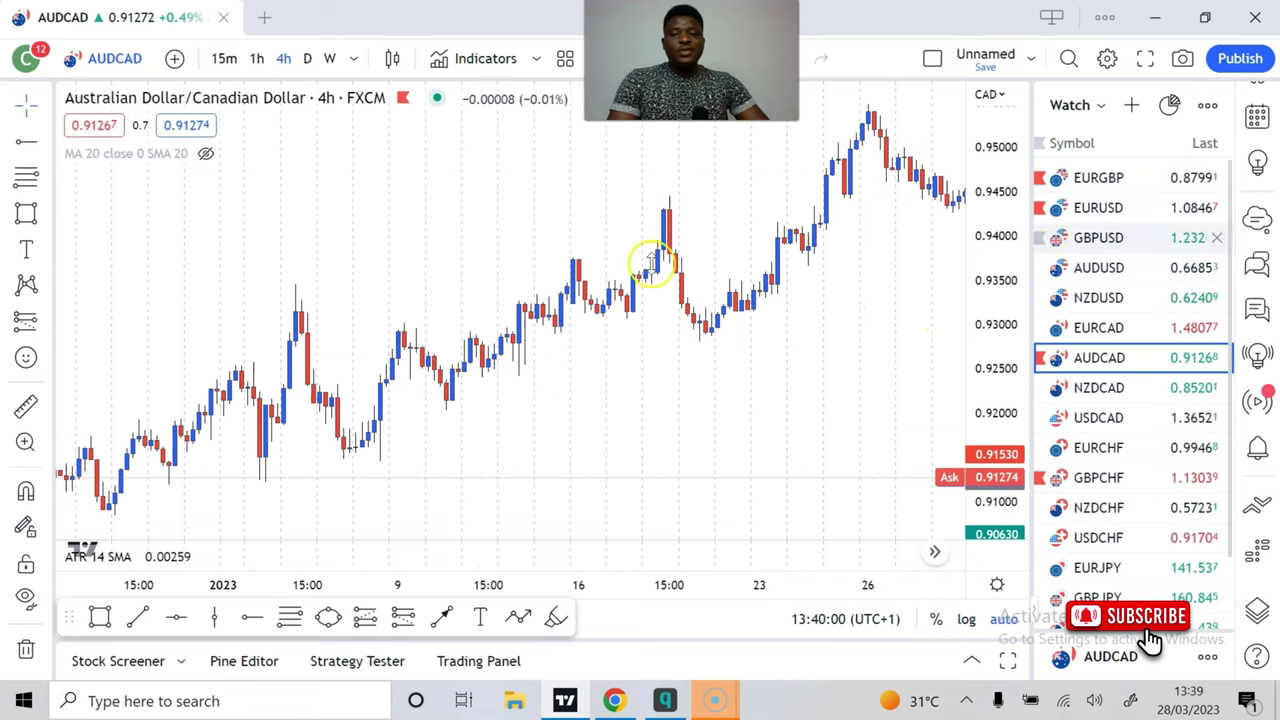
{"action": "left_click", "coordinate": [143, 615]}
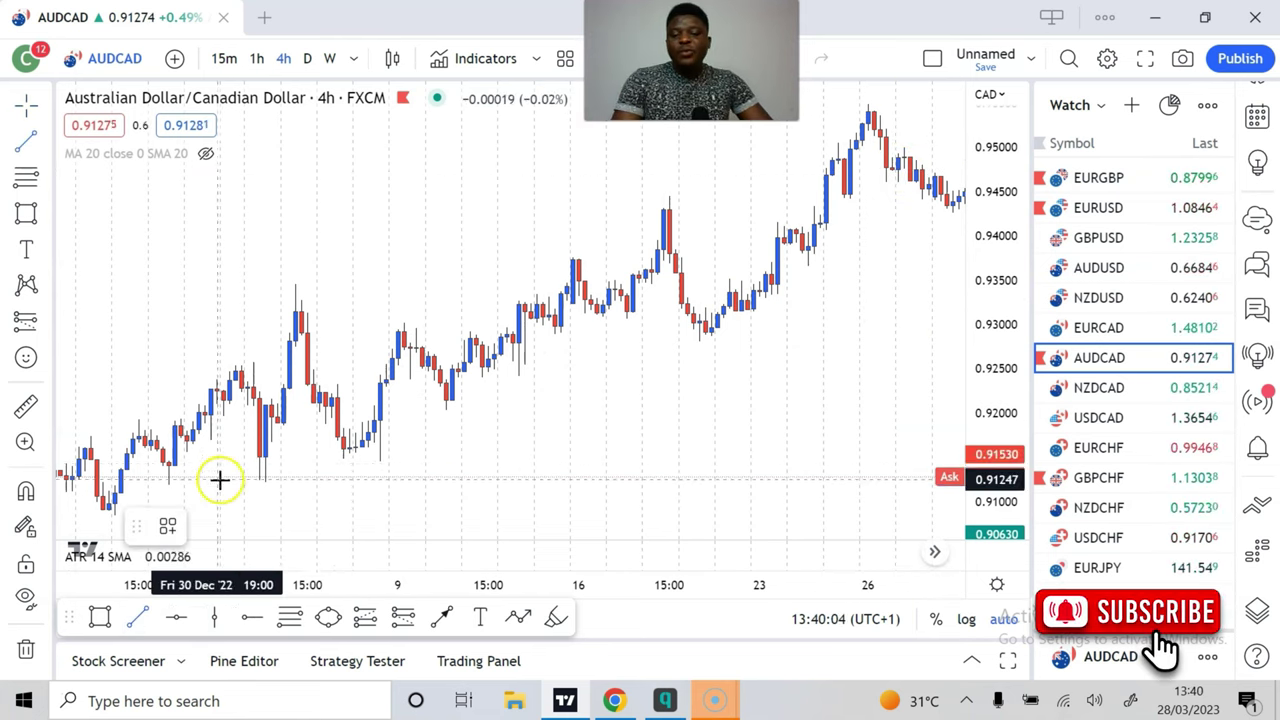
{"action": "scroll", "coordinate": [294, 458], "scroll_direction": "down", "scroll_amount": 1}
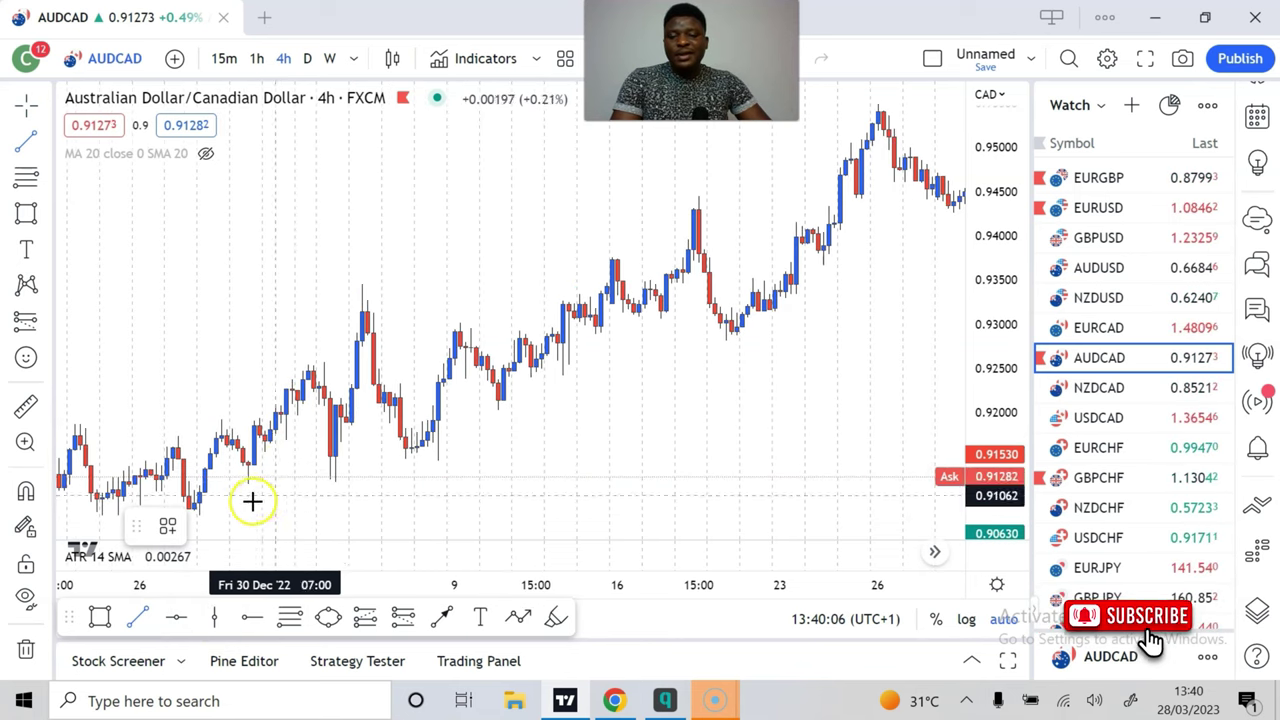
{"action": "mouse_move", "coordinate": [203, 510]}
{"action": "left_mouse_down"}
{"action": "mouse_move", "coordinate": [343, 480]}
{"action": "mouse_move", "coordinate": [337, 443]}
{"action": "mouse_move", "coordinate": [430, 448]}
{"action": "mouse_move", "coordinate": [743, 314]}
{"action": "mouse_move", "coordinate": [891, 346]}
{"action": "mouse_move", "coordinate": [929, 295]}
{"action": "mouse_move", "coordinate": [929, 260]}
{"action": "left_mouse_up"}
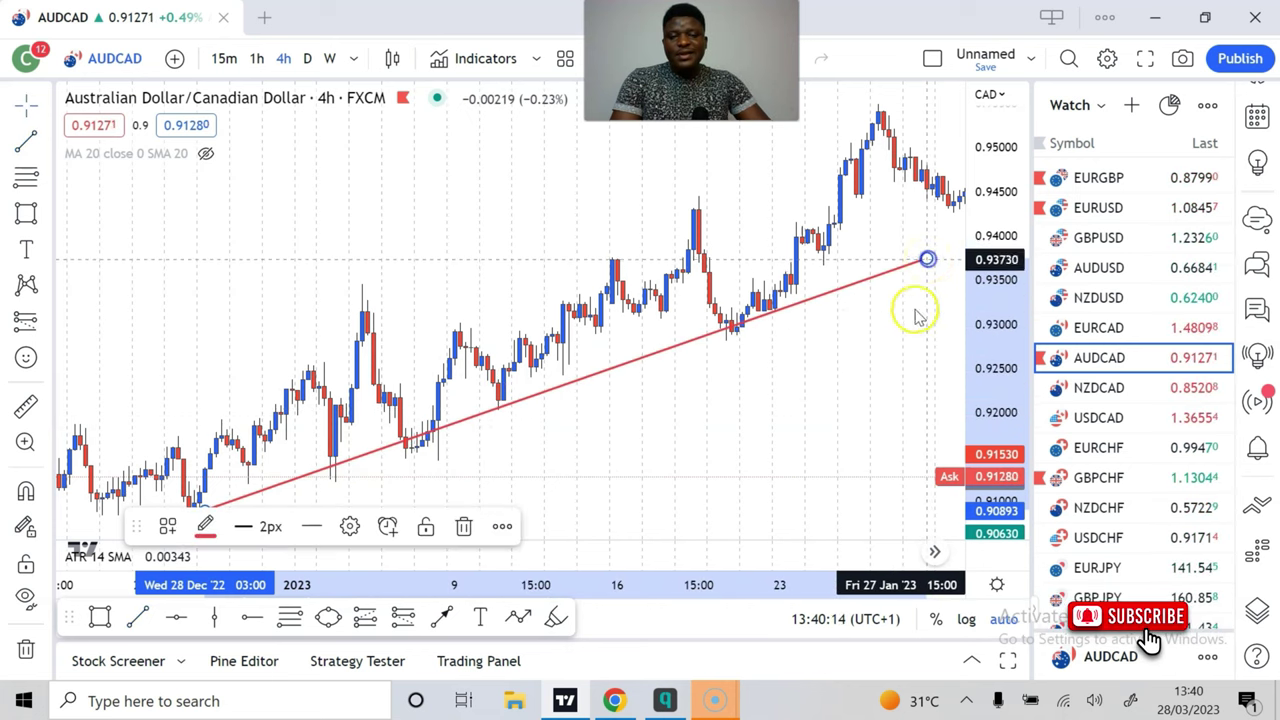
- Move the start point of the December–January trend line to about 0.90809 on 27 December 2022
{"action": "left_click_drag", "start_coordinate": [634, 391], "coordinate": [854, 323]}
{"action": "left_click", "coordinate": [352, 470]}
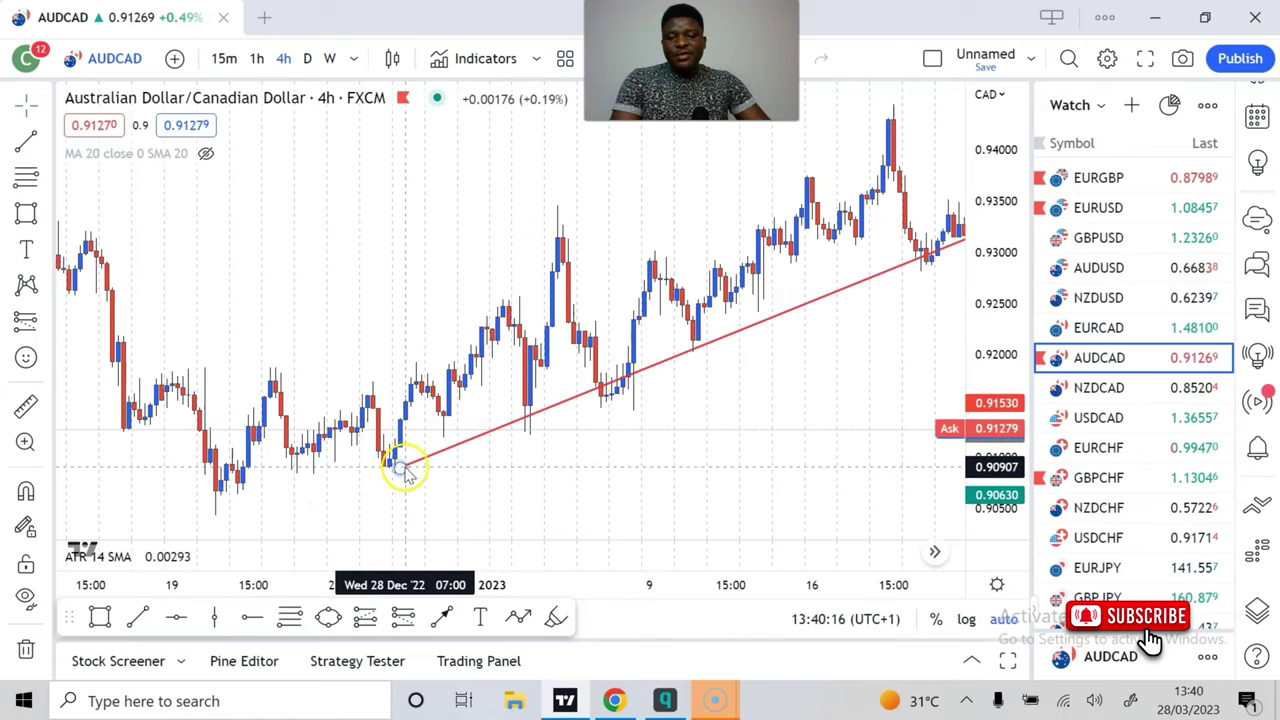
{"action": "left_click_drag", "start_coordinate": [398, 465], "coordinate": [374, 477]}
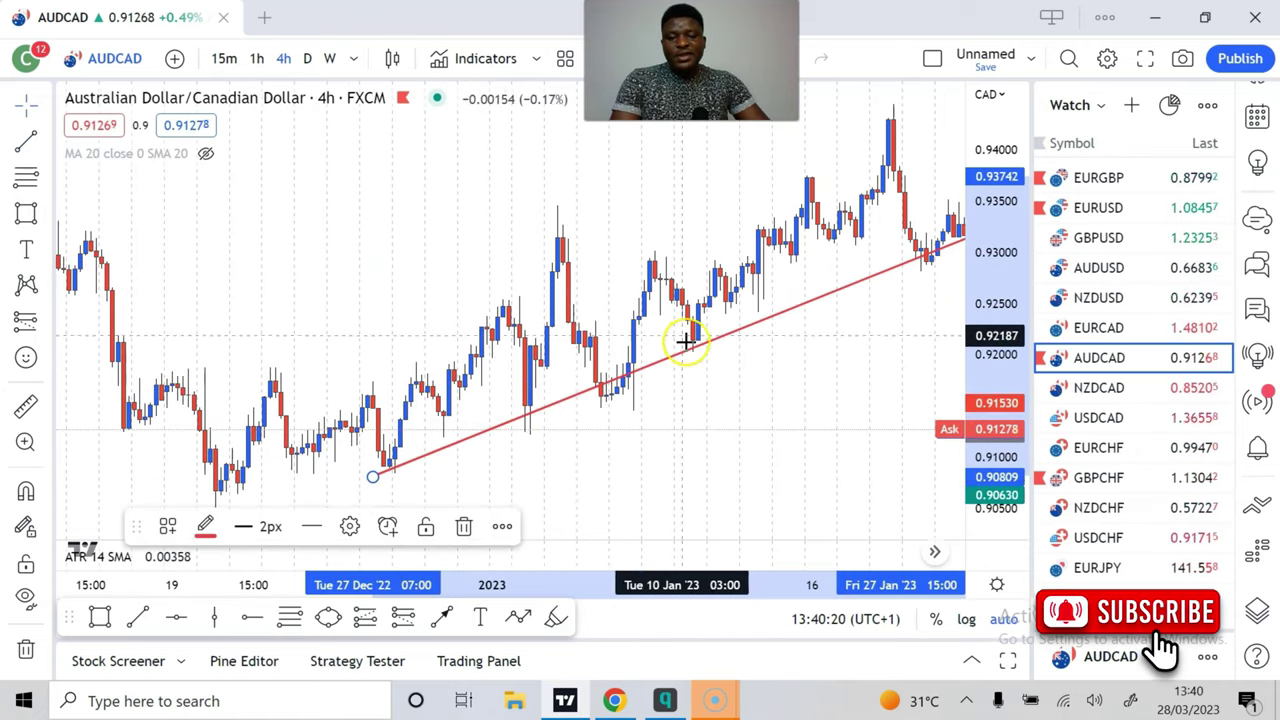
- Examine where the price lows touch the December–January trend line and how price moves beyond its end
{"action": "left_click_drag", "start_coordinate": [686, 337], "coordinate": [583, 434]}
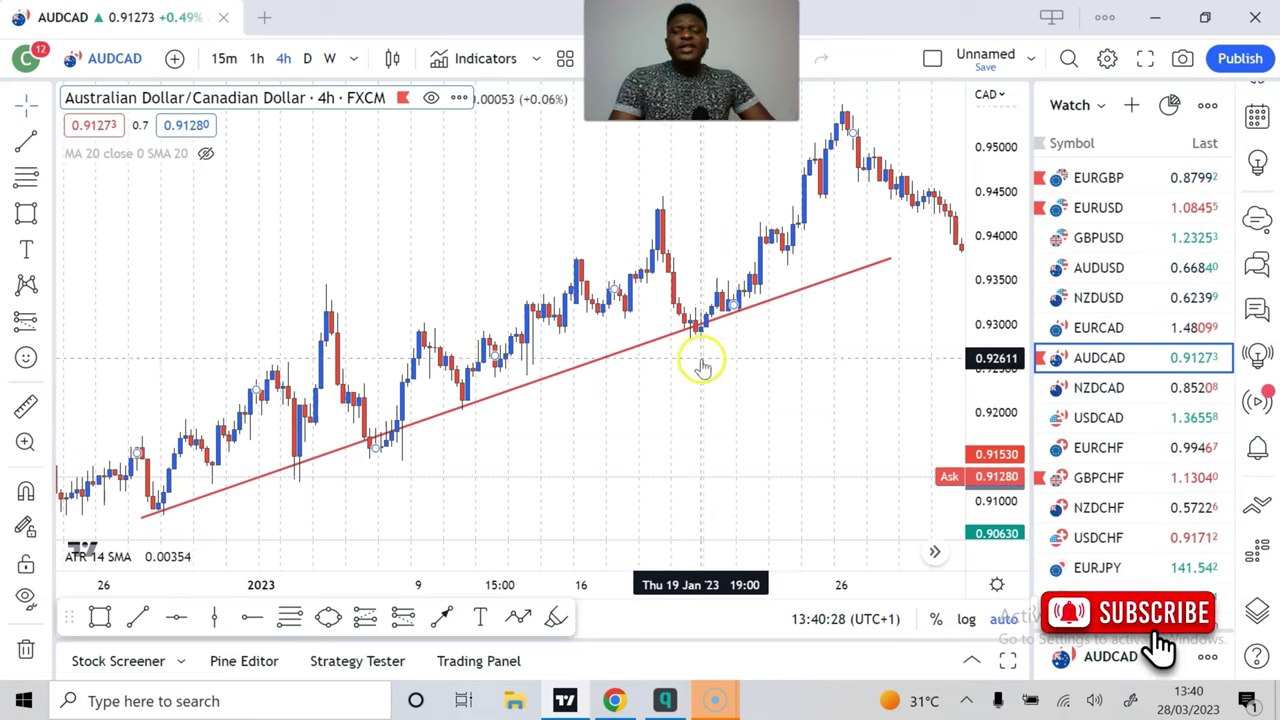
{"action": "left_click_drag", "start_coordinate": [737, 366], "coordinate": [649, 397]}
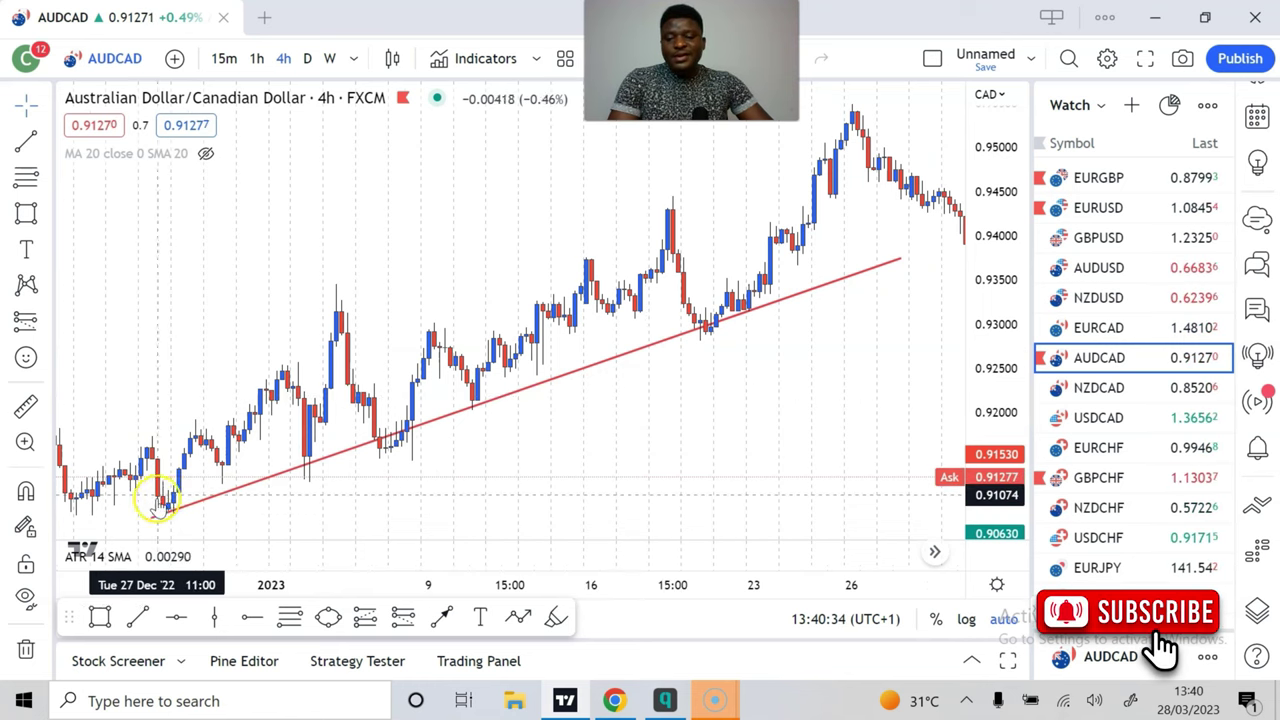
{"action": "left_click_drag", "start_coordinate": [171, 500], "coordinate": [305, 440]}
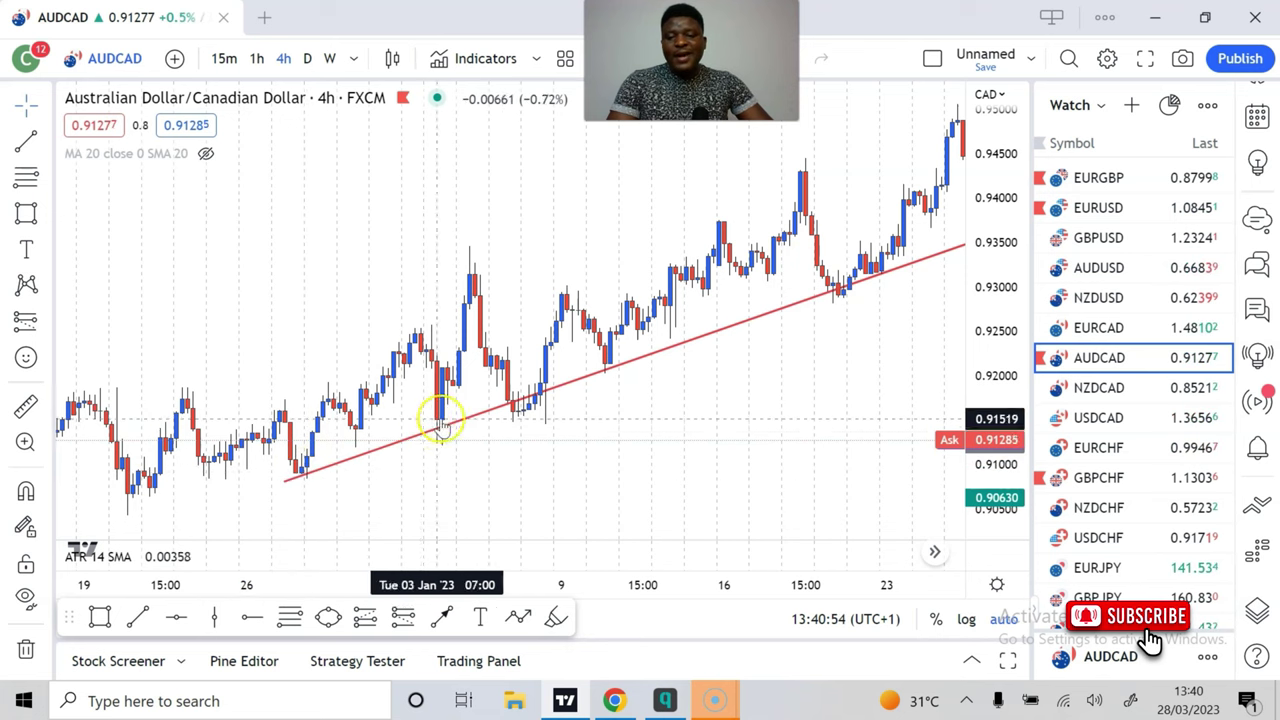
{"action": "left_click_drag", "start_coordinate": [603, 414], "coordinate": [500, 429]}
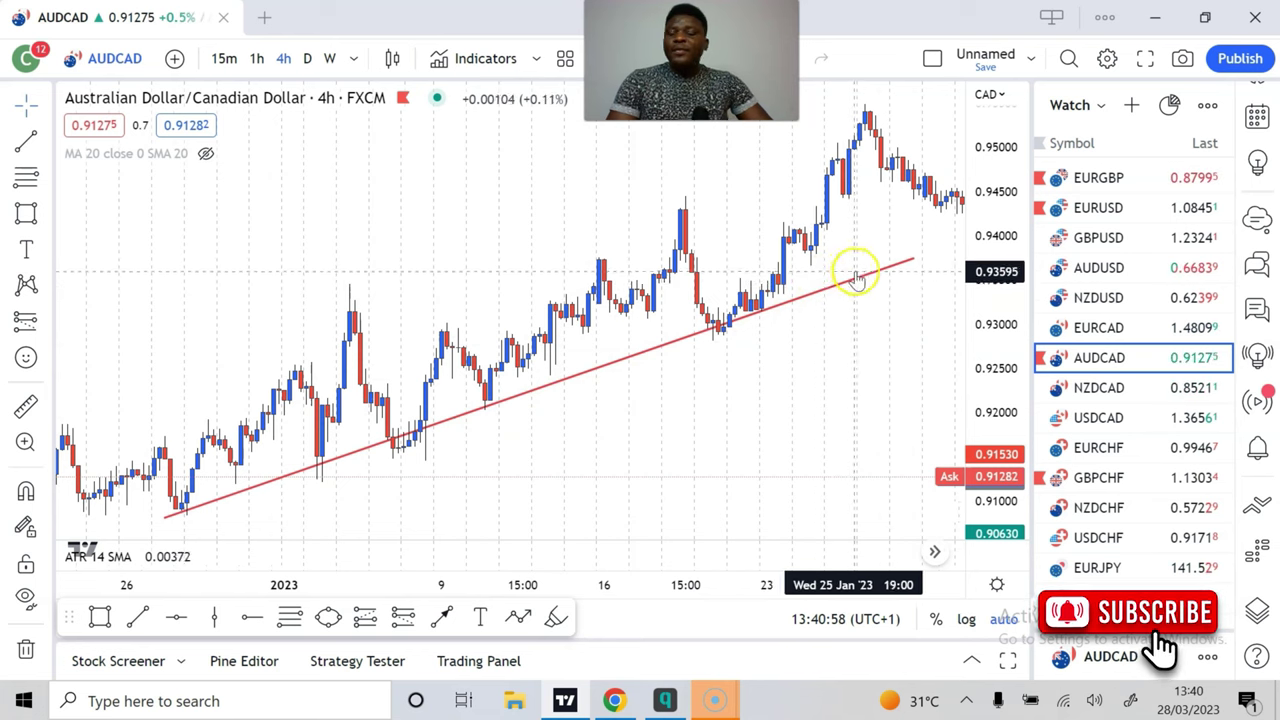
{"action": "mouse_move", "coordinate": [811, 377]}
{"action": "left_mouse_down"}
{"action": "mouse_move", "coordinate": [749, 385]}
{"action": "mouse_move", "coordinate": [803, 360]}
{"action": "left_mouse_up"}
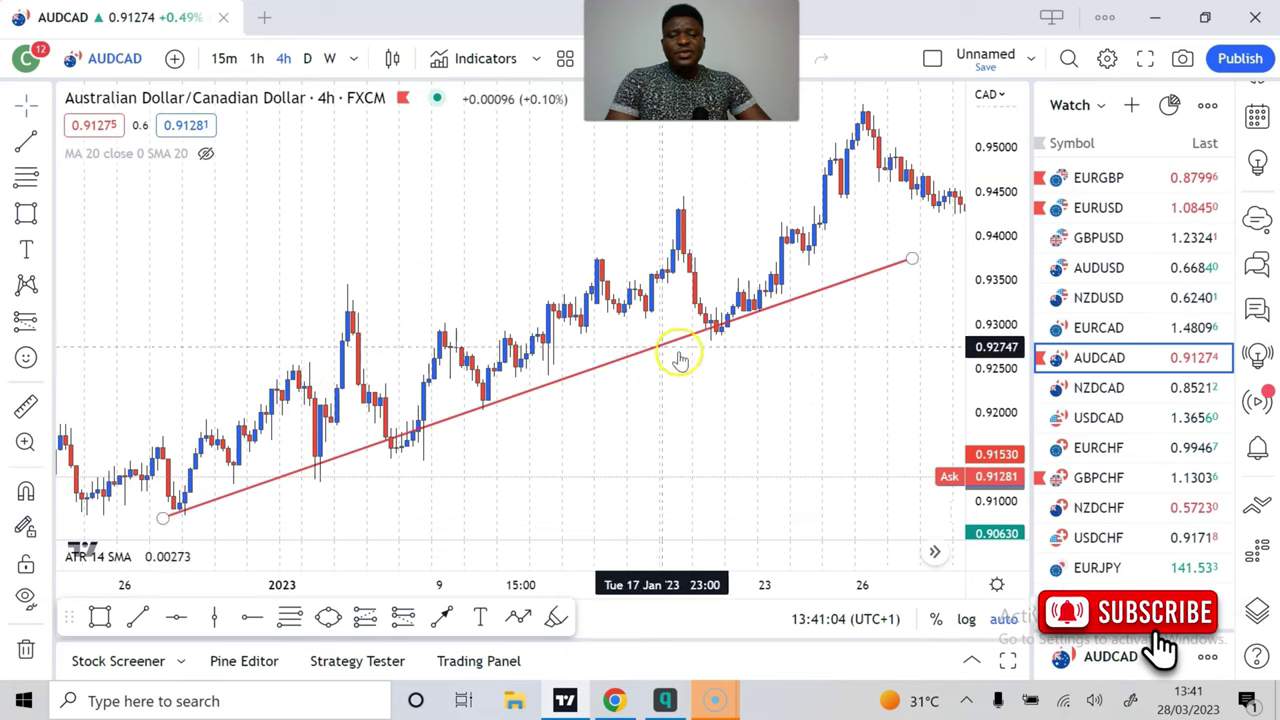
{"action": "scroll", "coordinate": [654, 366], "scroll_direction": "right", "scroll_amount": 3}
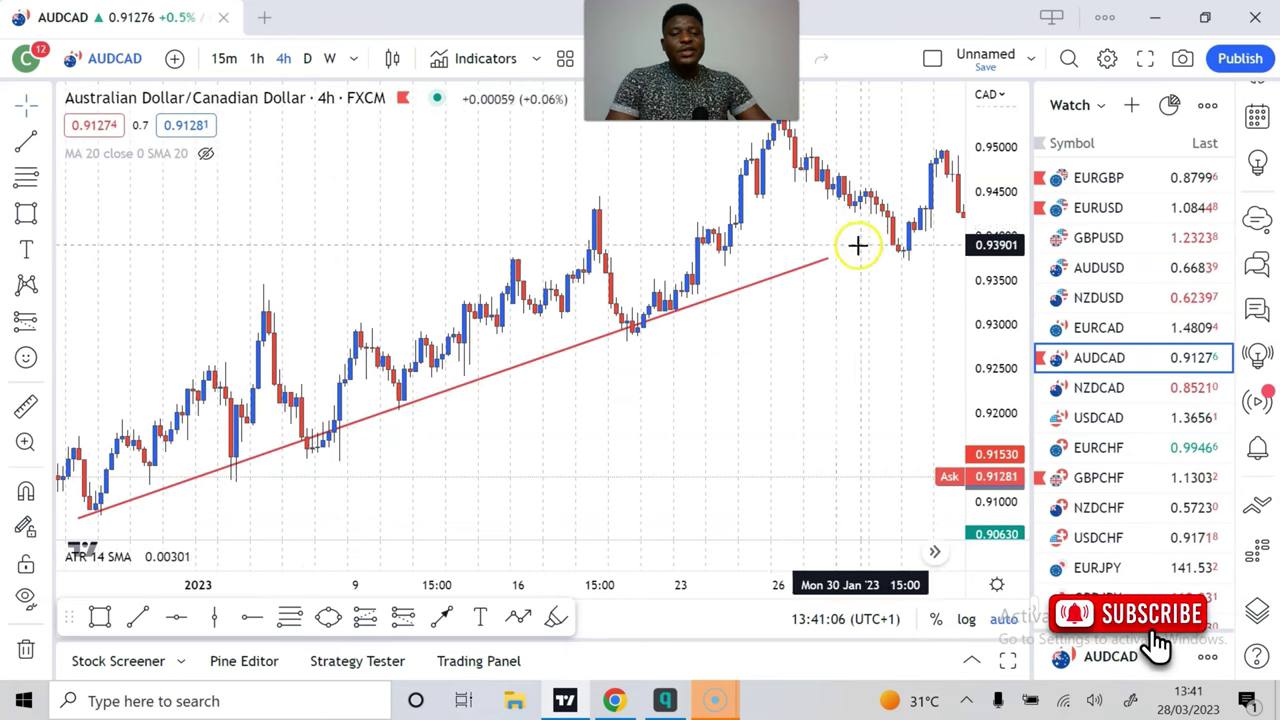
- Shorten the December–January trend line by moving its end point back to about 0.91690 on 5 January 2023
{"action": "scroll", "coordinate": [843, 297], "scroll_direction": "right", "scroll_amount": 2}
{"action": "scroll", "coordinate": [810, 300], "scroll_direction": "left", "scroll_amount": 2}
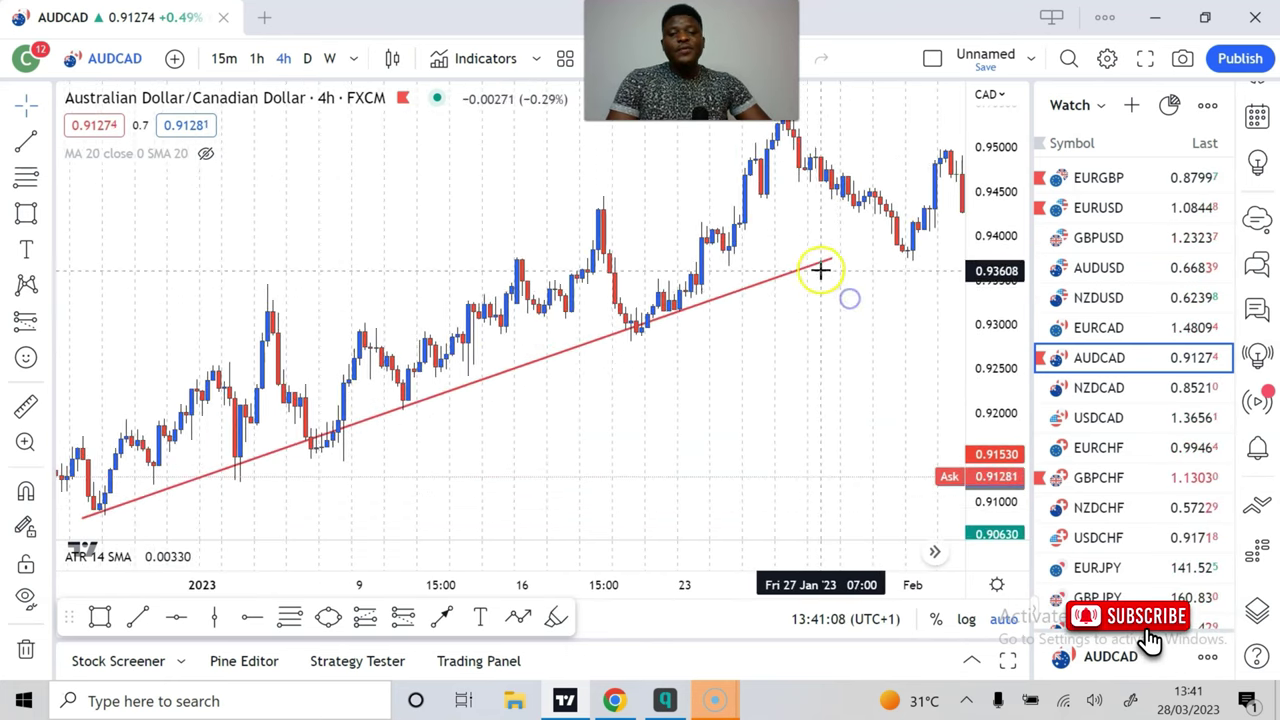
{"action": "left_click_drag", "start_coordinate": [831, 263], "coordinate": [706, 310]}
{"action": "left_click_drag", "start_coordinate": [488, 392], "coordinate": [457, 429]}
{"action": "scroll", "coordinate": [457, 429], "scroll_direction": "left", "scroll_amount": 3}
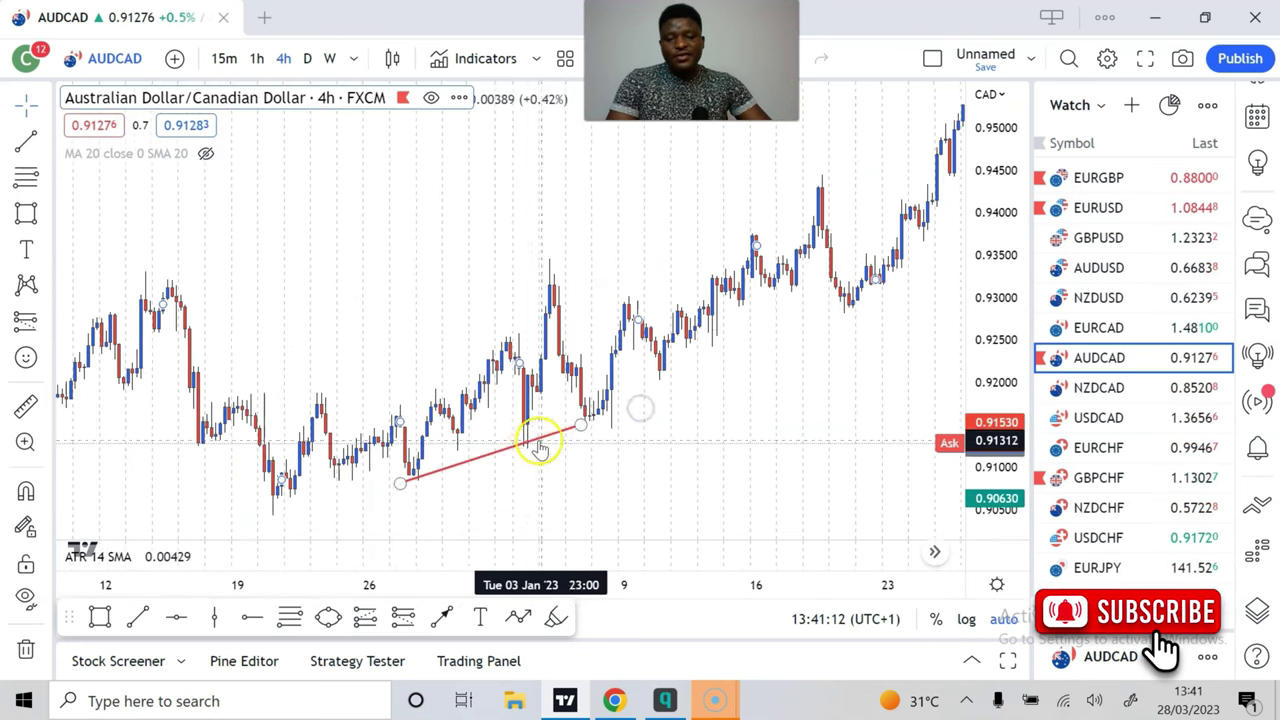
{"action": "left_click_drag", "start_coordinate": [588, 428], "coordinate": [575, 415]}
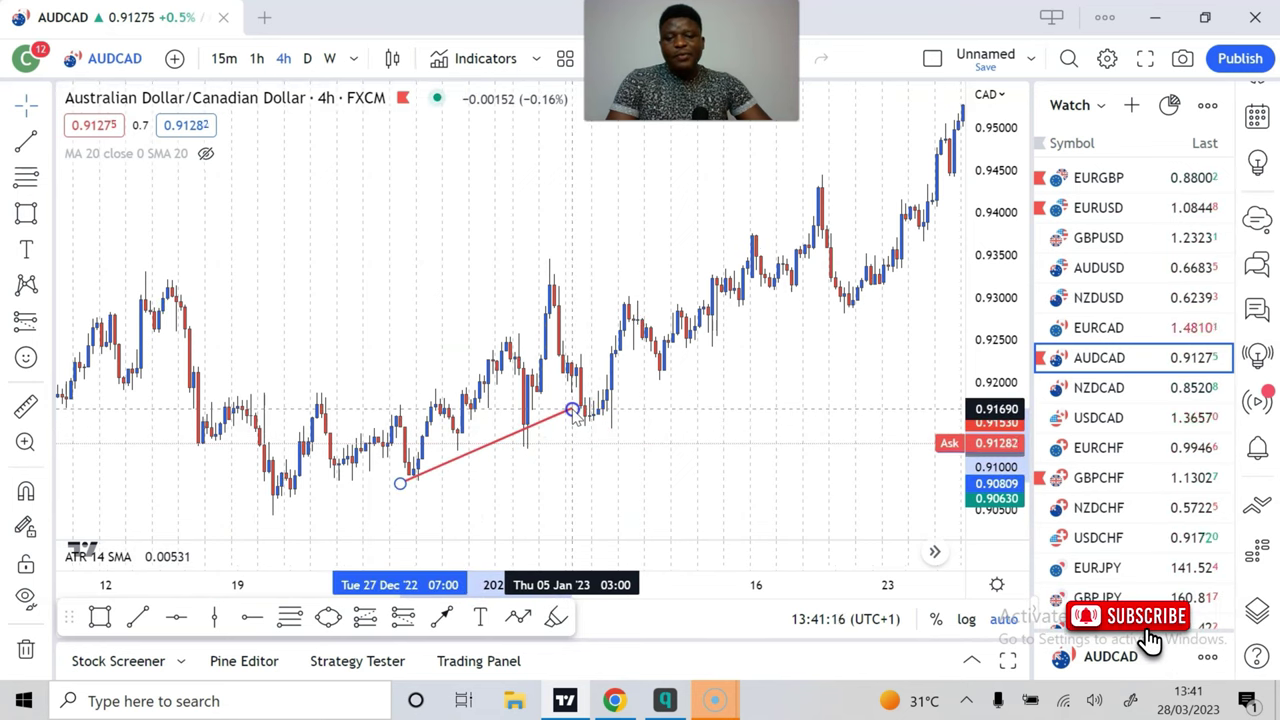
{"action": "left_click", "coordinate": [488, 443]}
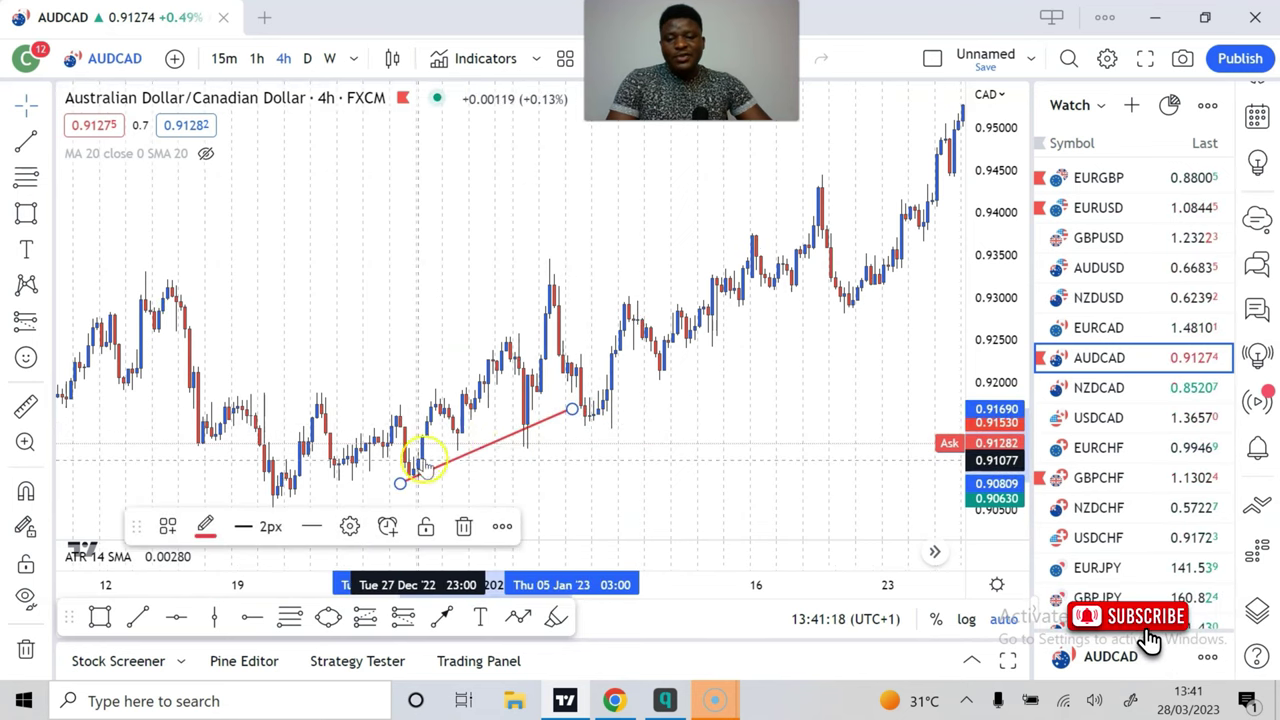
- Extend the trend line by moving its end point to about 0.93658 on 25 January 2023
{"action": "left_click_drag", "start_coordinate": [574, 409], "coordinate": [929, 251]}
{"action": "left_click_drag", "start_coordinate": [908, 349], "coordinate": [660, 391]}
{"action": "left_click", "coordinate": [428, 392]}
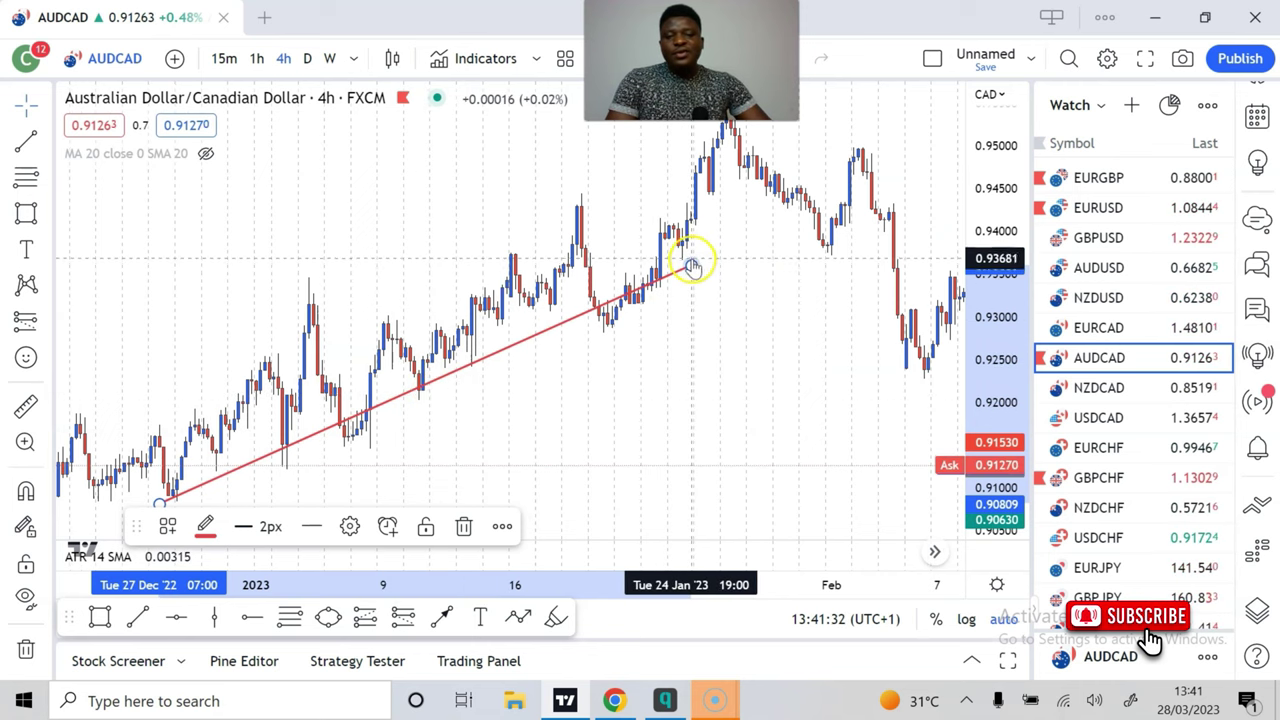
{"action": "mouse_move", "coordinate": [695, 272]}
{"action": "left_mouse_down"}
{"action": "mouse_move", "coordinate": [715, 287]}
{"action": "mouse_move", "coordinate": [713, 262]}
{"action": "left_mouse_up"}
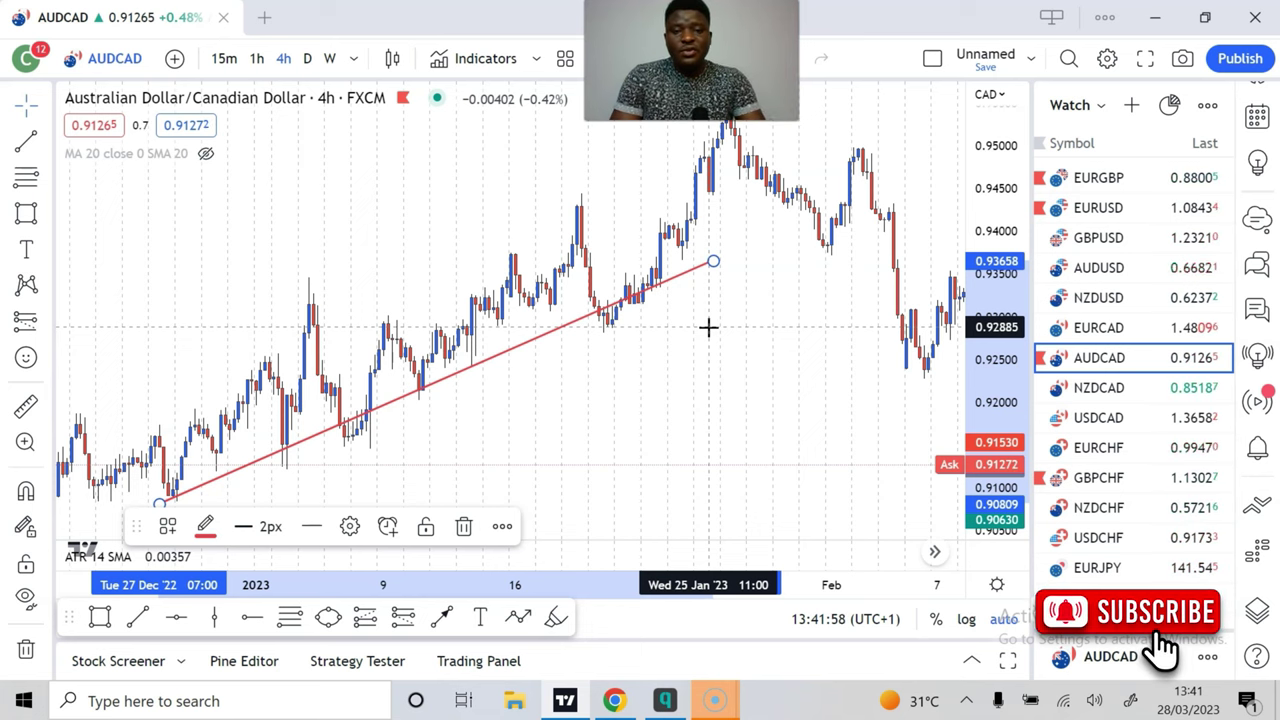
- Extend the trend line under the early-February low, with its end point at about 0.9430 on 7 February 2023
{"action": "left_click_drag", "start_coordinate": [446, 414], "coordinate": [651, 400]}
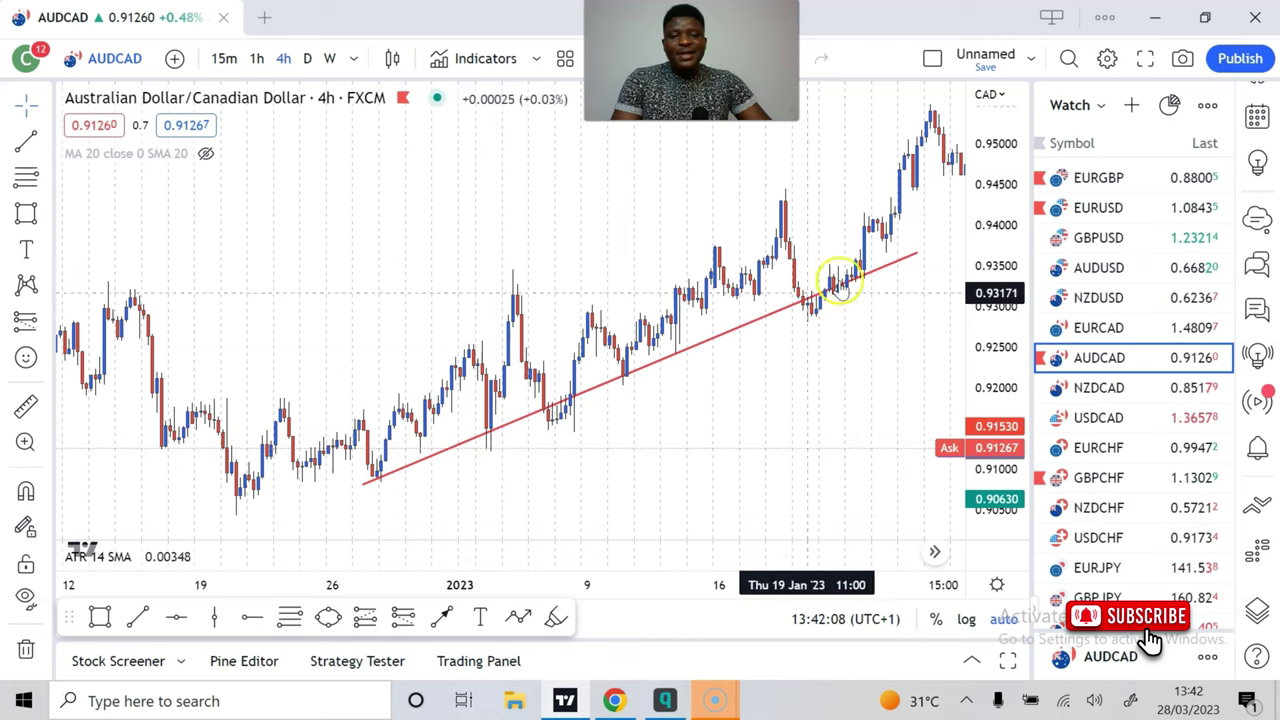
{"action": "left_click_drag", "start_coordinate": [847, 365], "coordinate": [686, 277]}
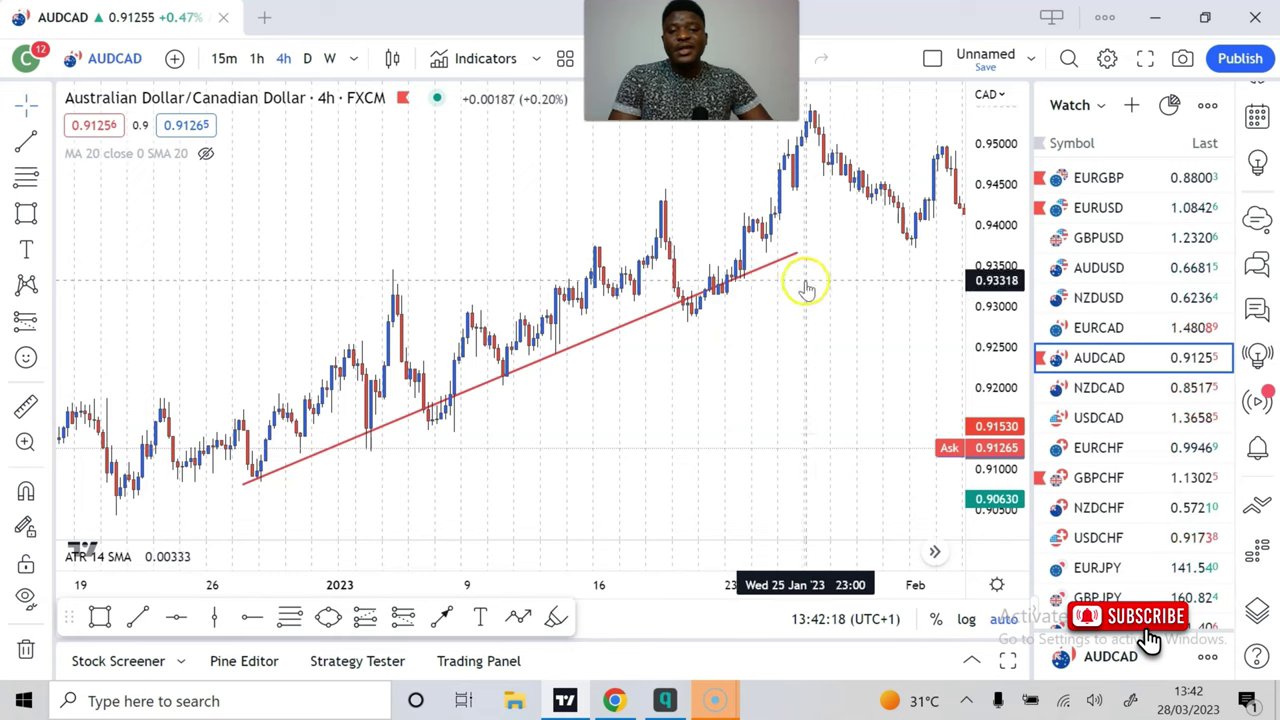
{"action": "left_click_drag", "start_coordinate": [806, 286], "coordinate": [623, 342]}
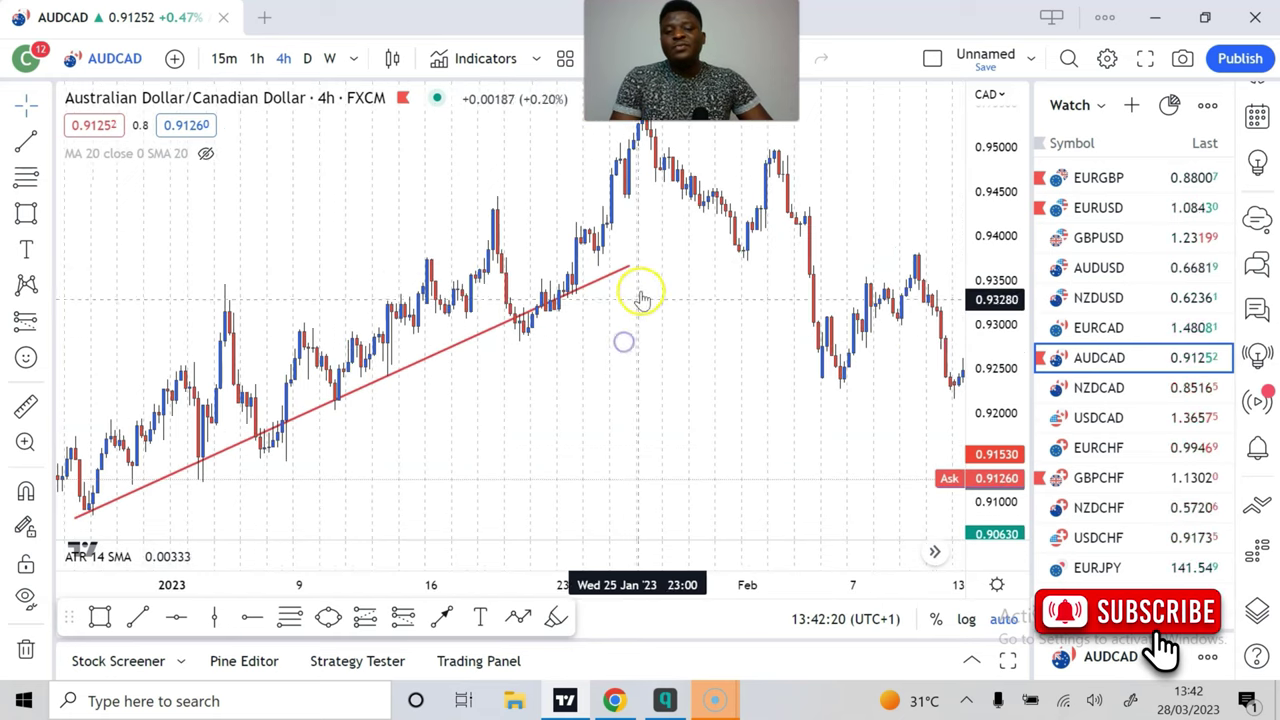
{"action": "left_click_drag", "start_coordinate": [683, 311], "coordinate": [835, 212]}
{"action": "left_click_drag", "start_coordinate": [843, 300], "coordinate": [873, 270]}
- Start a bar replay of the chart from 2 February 2023, 23:00
{"action": "left_click", "coordinate": [868, 65]}
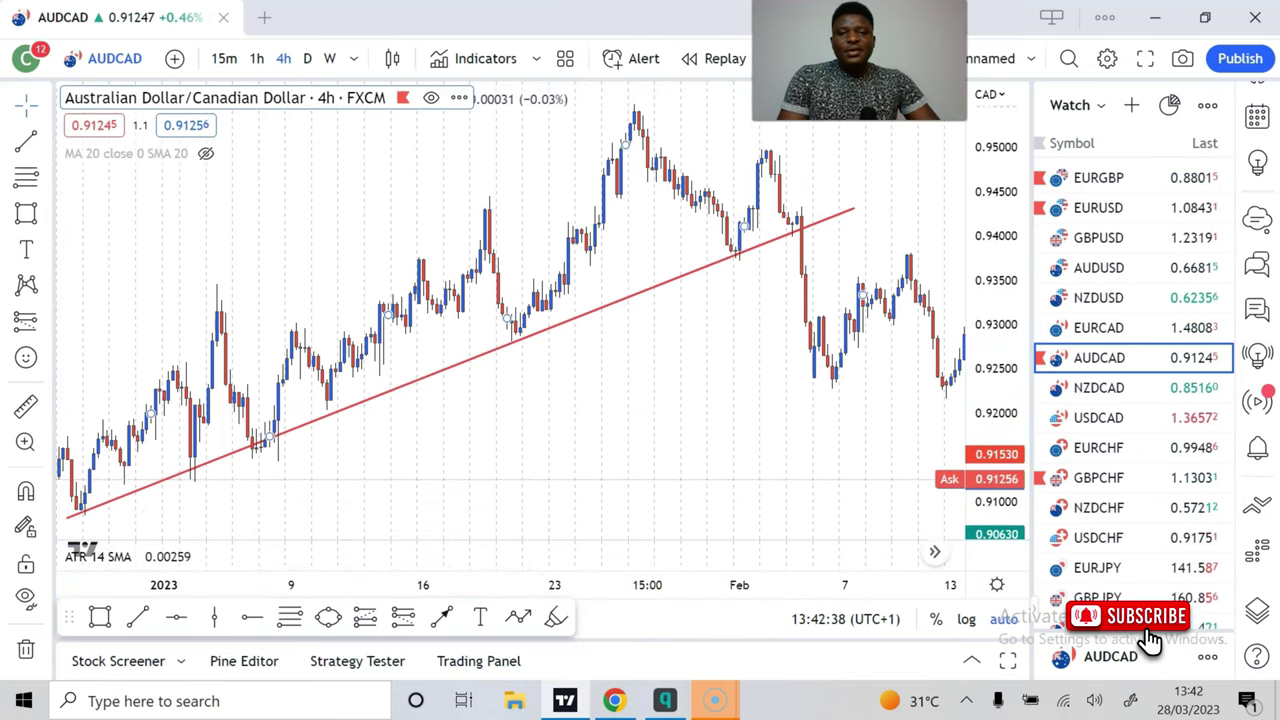
{"action": "left_click", "coordinate": [725, 58]}
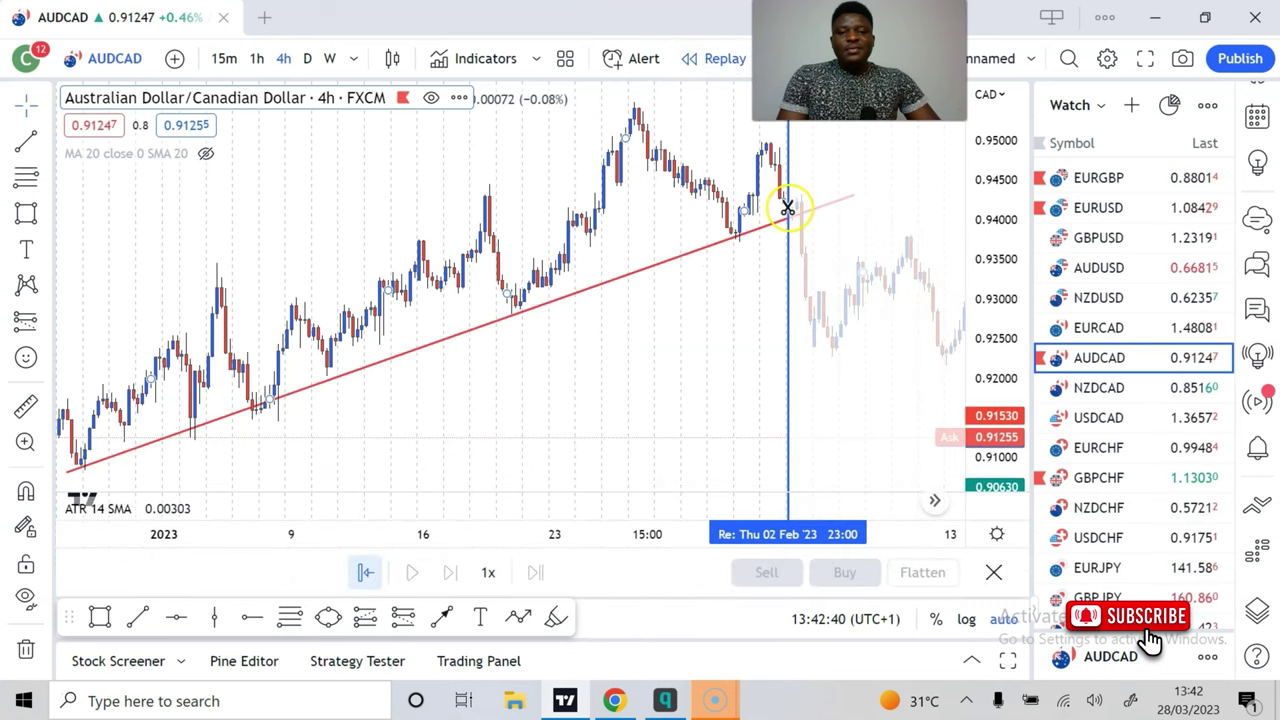
{"action": "left_click", "coordinate": [788, 207]}
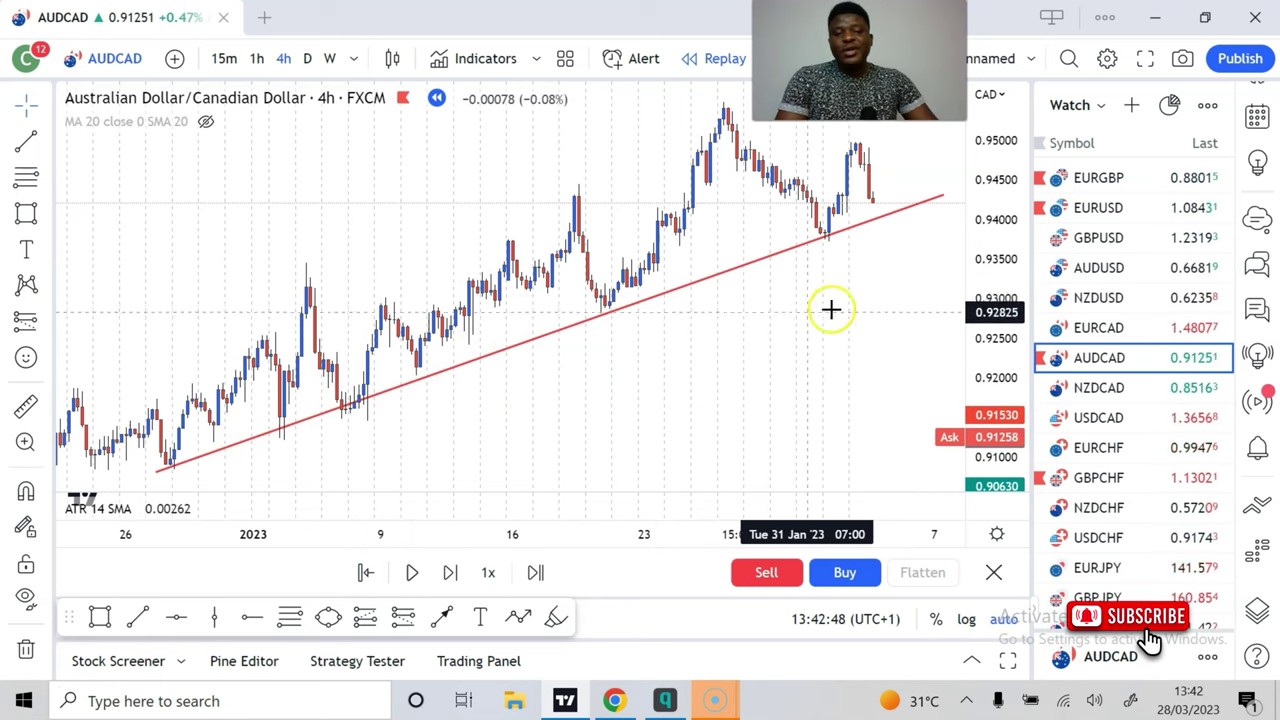
{"action": "left_click_drag", "start_coordinate": [764, 313], "coordinate": [671, 317]}
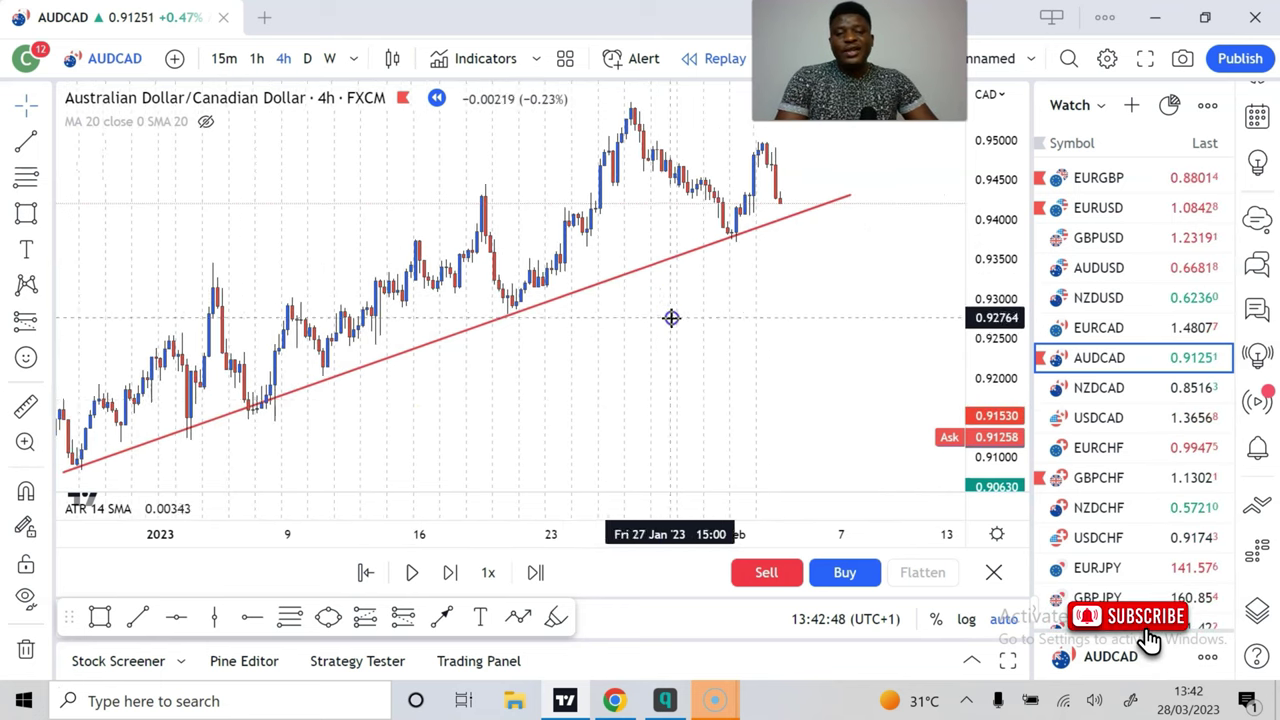
- Advance the replay to the candle that touches the trend line and examine that touch up close
{"action": "left_click", "coordinate": [445, 575]}
{"action": "left_click", "coordinate": [449, 572]}
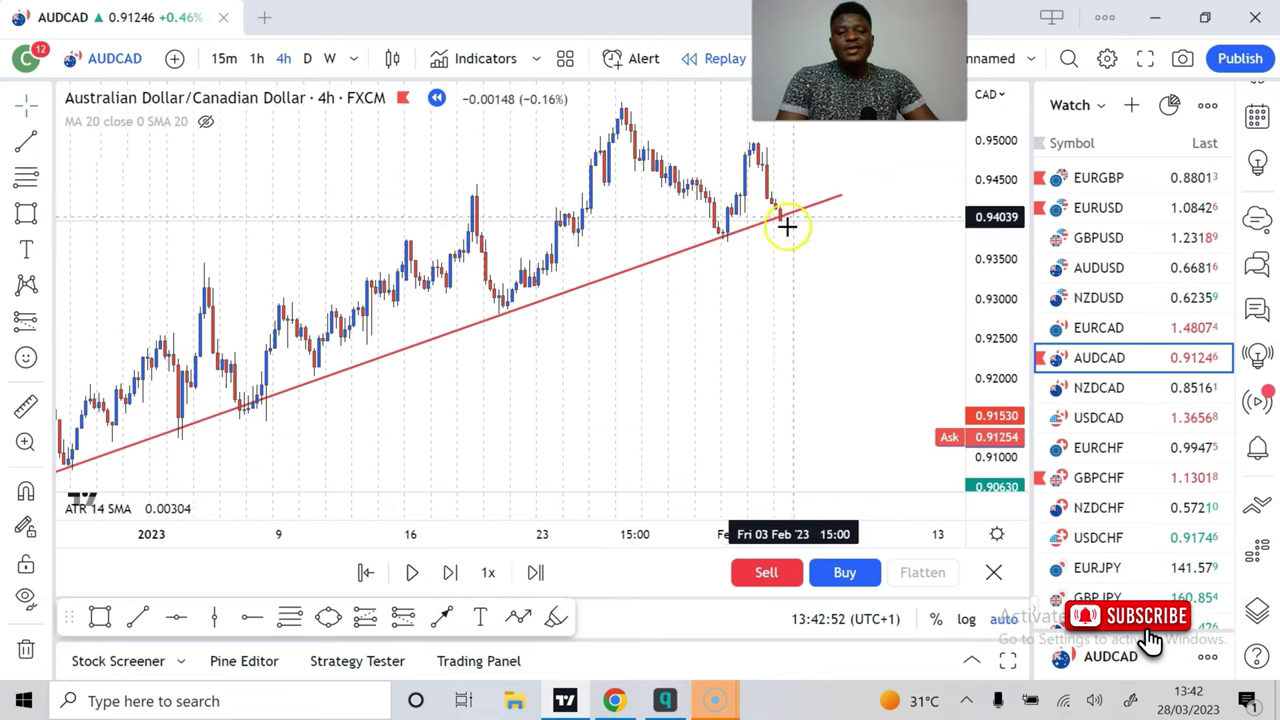
{"action": "left_click_drag", "start_coordinate": [794, 271], "coordinate": [700, 308]}
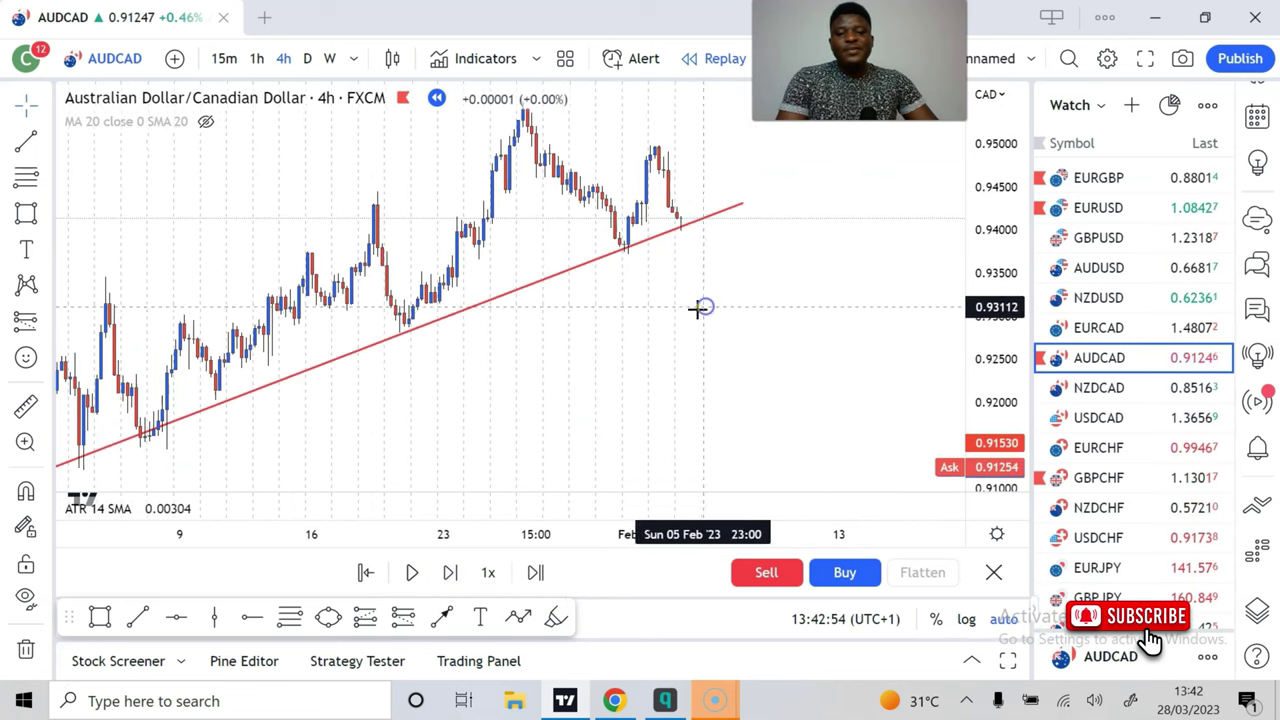
{"action": "scroll", "coordinate": [700, 308], "scroll_direction": "up", "scroll_amount": 4}
{"action": "left_click_drag", "start_coordinate": [503, 406], "coordinate": [598, 400]}
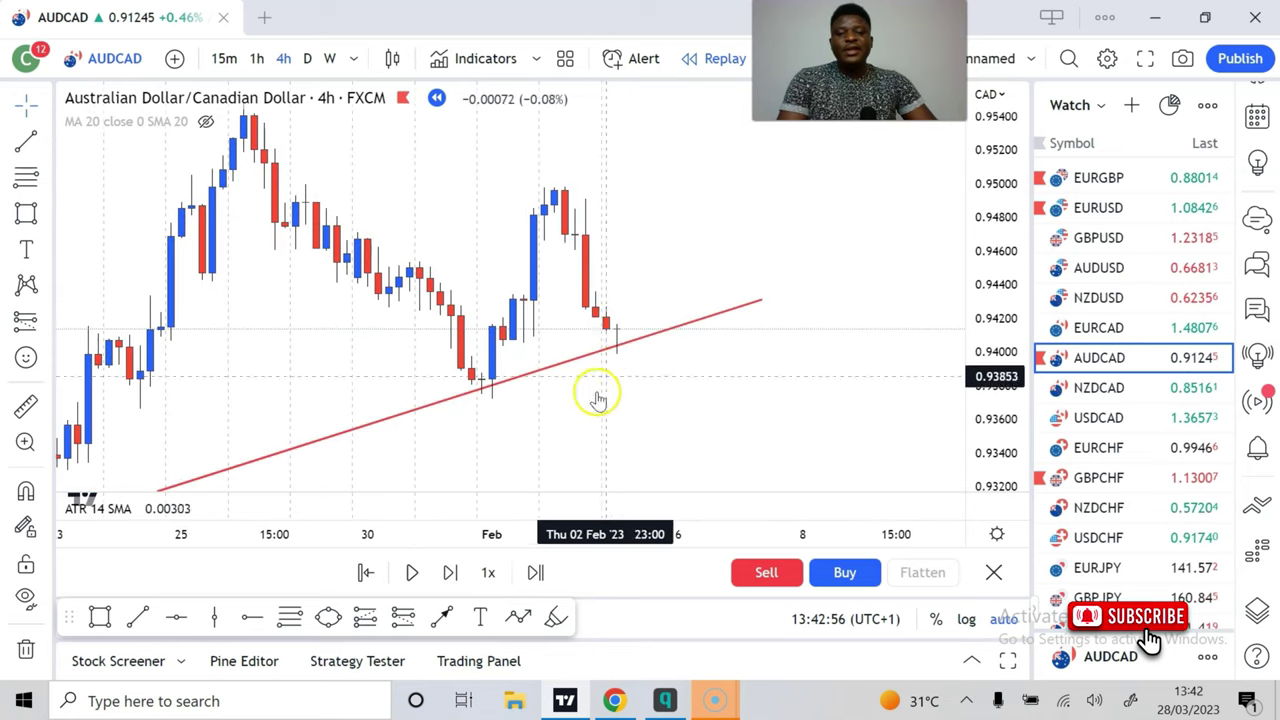
{"action": "scroll", "coordinate": [714, 386], "scroll_direction": "down", "scroll_amount": 5}
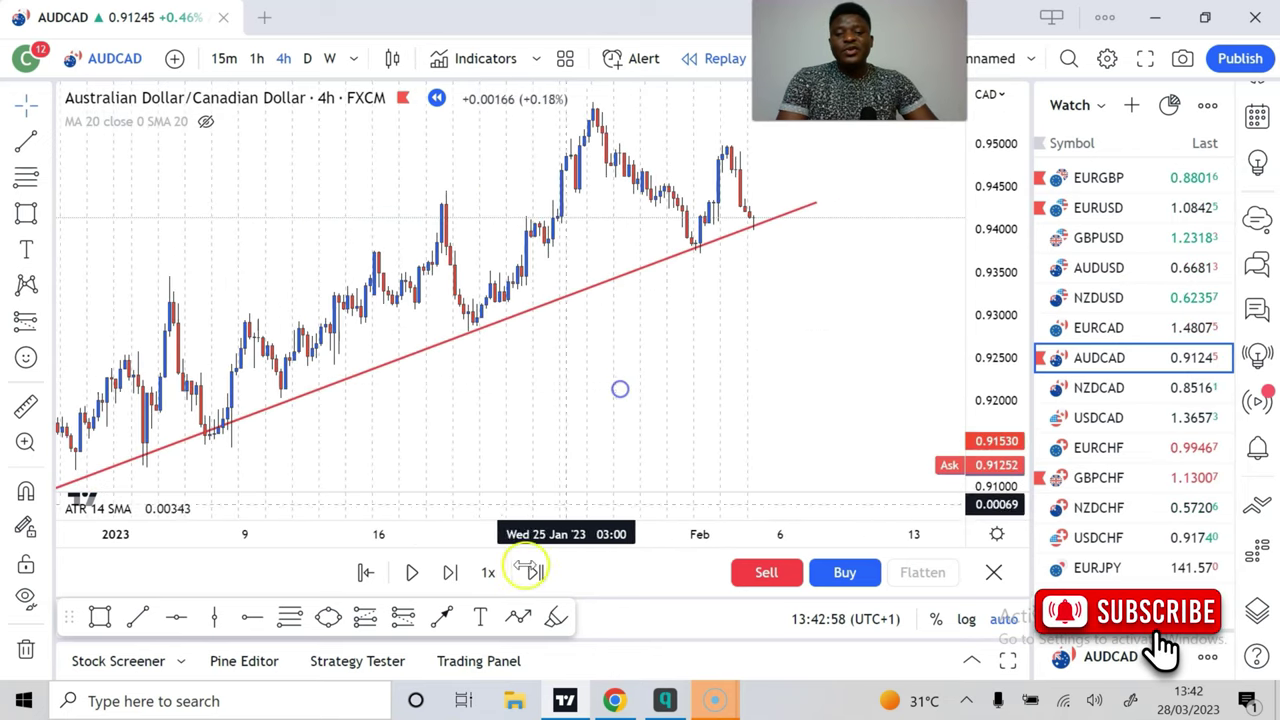
- Advance the replay candle by candle until price has dropped well below the trend line
{"action": "left_click", "coordinate": [447, 574]}
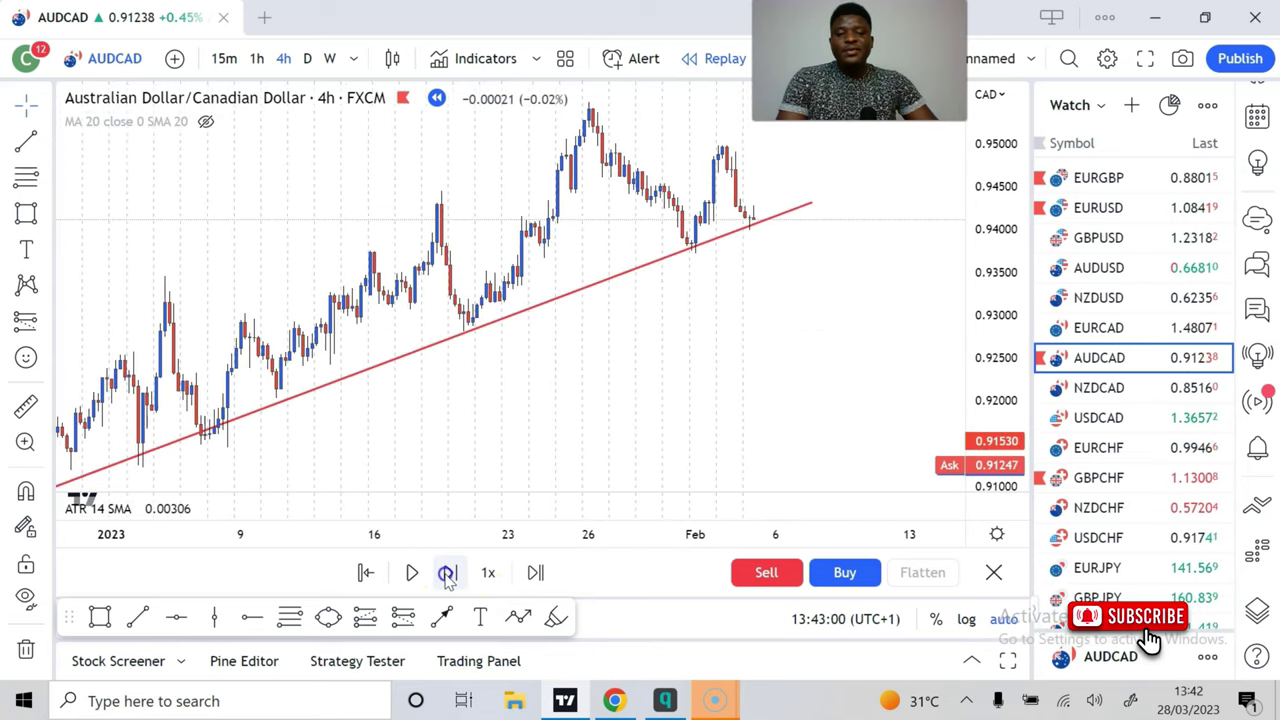
{"action": "left_click", "coordinate": [447, 574]}
{"action": "left_click", "coordinate": [447, 574]}
{"action": "left_click", "coordinate": [447, 574]}
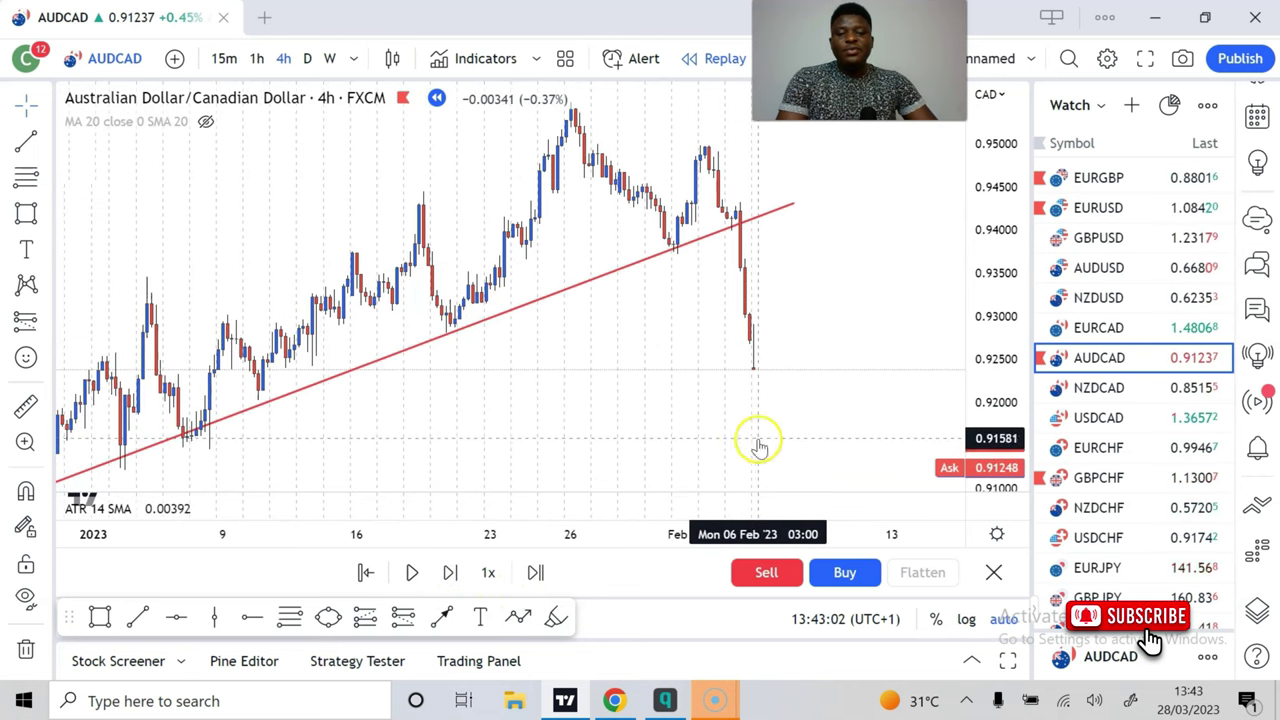
{"action": "left_click_drag", "start_coordinate": [774, 429], "coordinate": [674, 429]}
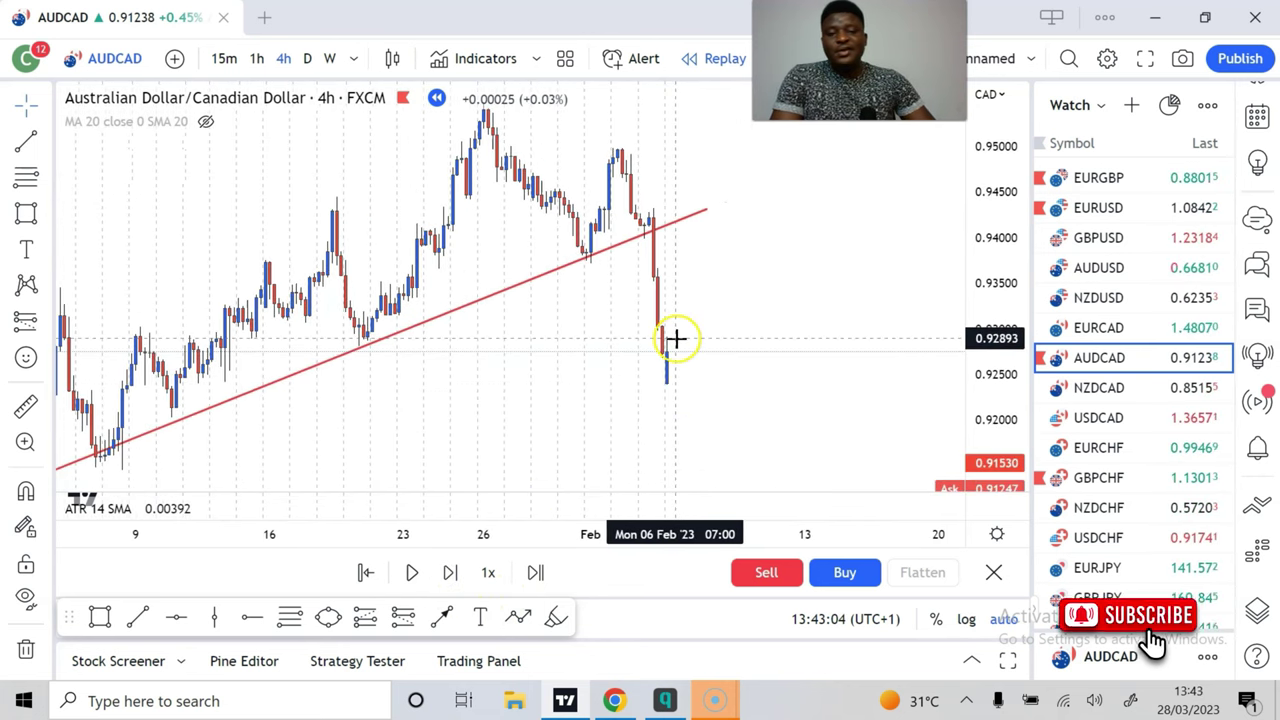
- Steepen the trend line by moving its end point to about 0.94790 on 6 February 2023
{"action": "scroll", "coordinate": [680, 339], "scroll_direction": "down", "scroll_amount": 3}
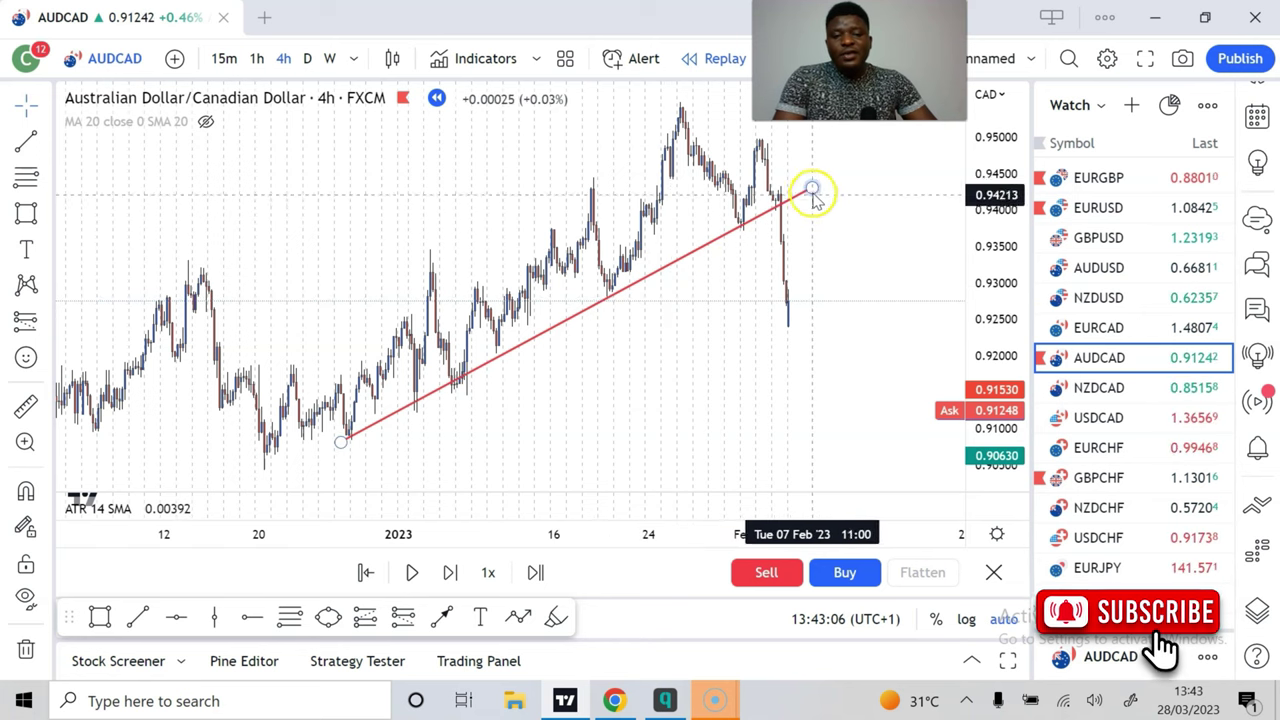
{"action": "mouse_move", "coordinate": [812, 188]}
{"action": "left_mouse_down"}
{"action": "mouse_move", "coordinate": [609, 277]}
{"action": "mouse_move", "coordinate": [427, 390]}
{"action": "mouse_move", "coordinate": [720, 240]}
{"action": "mouse_move", "coordinate": [805, 168]}
{"action": "left_mouse_up"}
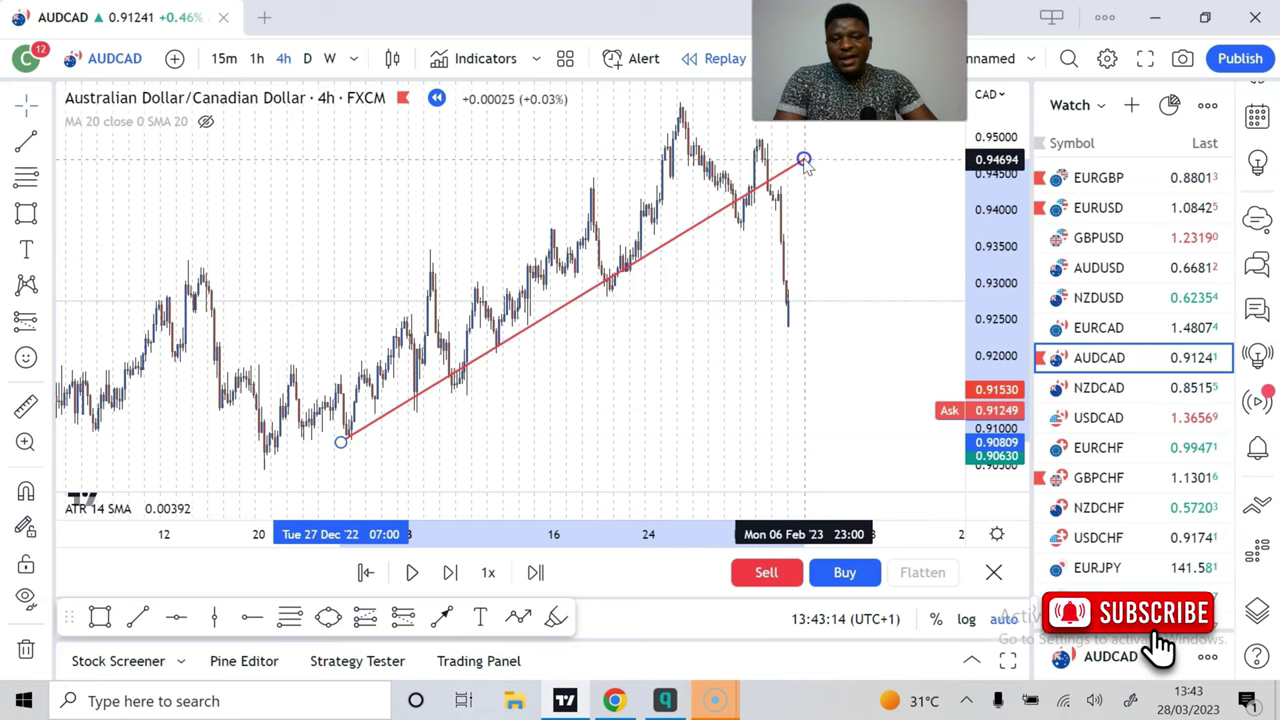
{"action": "left_click_drag", "start_coordinate": [806, 163], "coordinate": [807, 160]}
{"action": "left_click", "coordinate": [806, 240]}
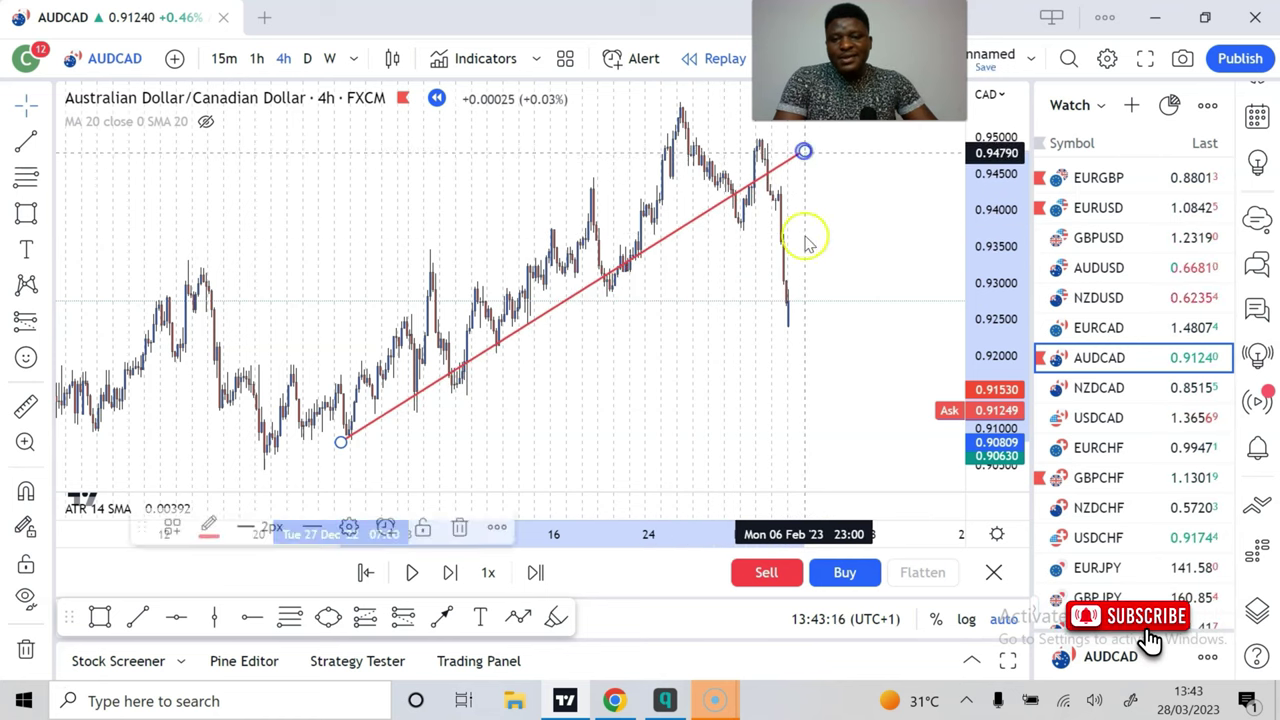
- Examine the steepened trend line from its December start to the February drop, checking where candles touch or cross it
{"action": "scroll", "coordinate": [597, 383], "scroll_direction": "up", "scroll_amount": 3}
{"action": "scroll", "coordinate": [600, 380], "scroll_direction": "left", "scroll_amount": 5}
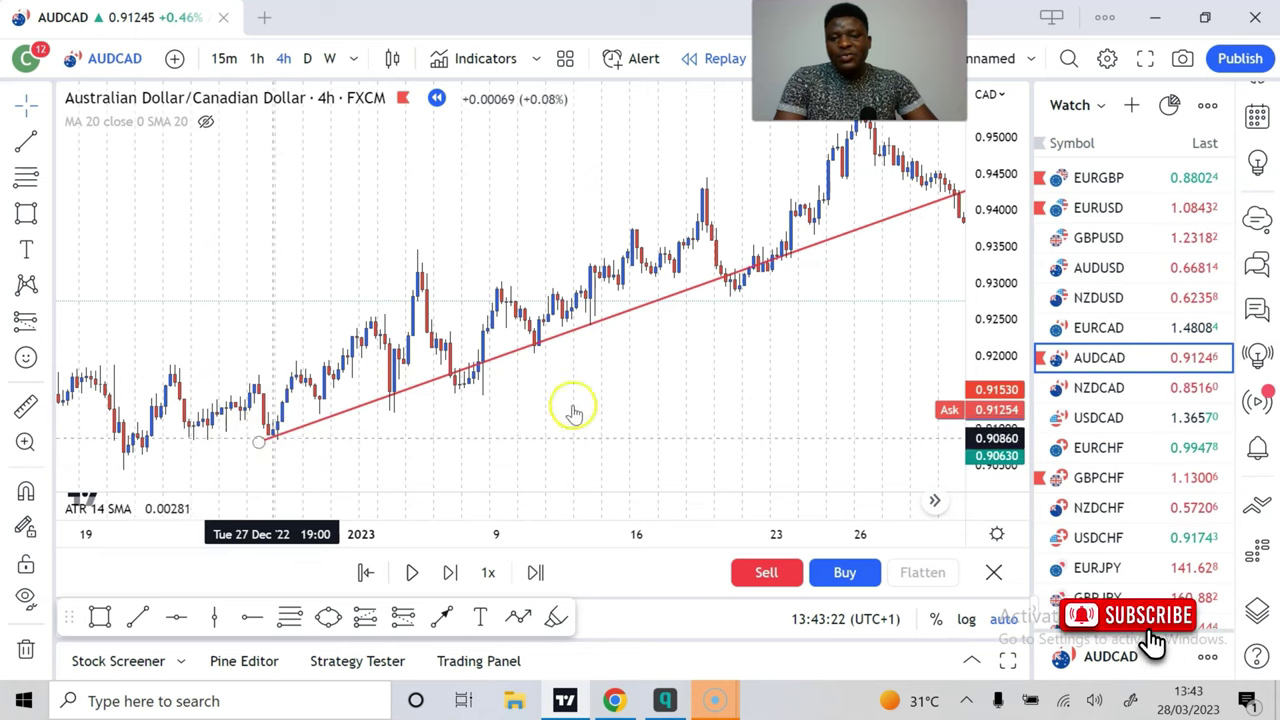
{"action": "scroll", "coordinate": [571, 409], "scroll_direction": "right", "scroll_amount": 5}
{"action": "scroll", "coordinate": [703, 289], "scroll_direction": "right", "scroll_amount": 3}
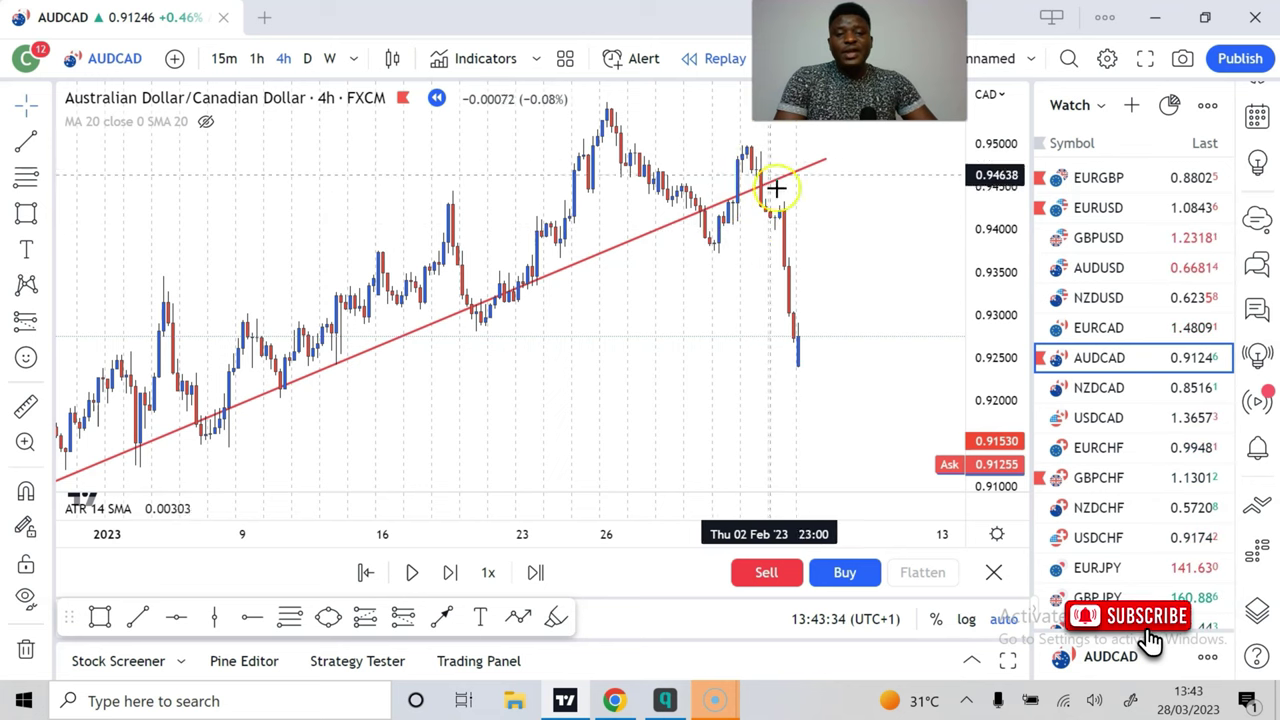
{"action": "scroll", "coordinate": [823, 295], "scroll_direction": "down", "scroll_amount": 4}
{"action": "scroll", "coordinate": [823, 300], "scroll_direction": "up", "scroll_amount": 4}
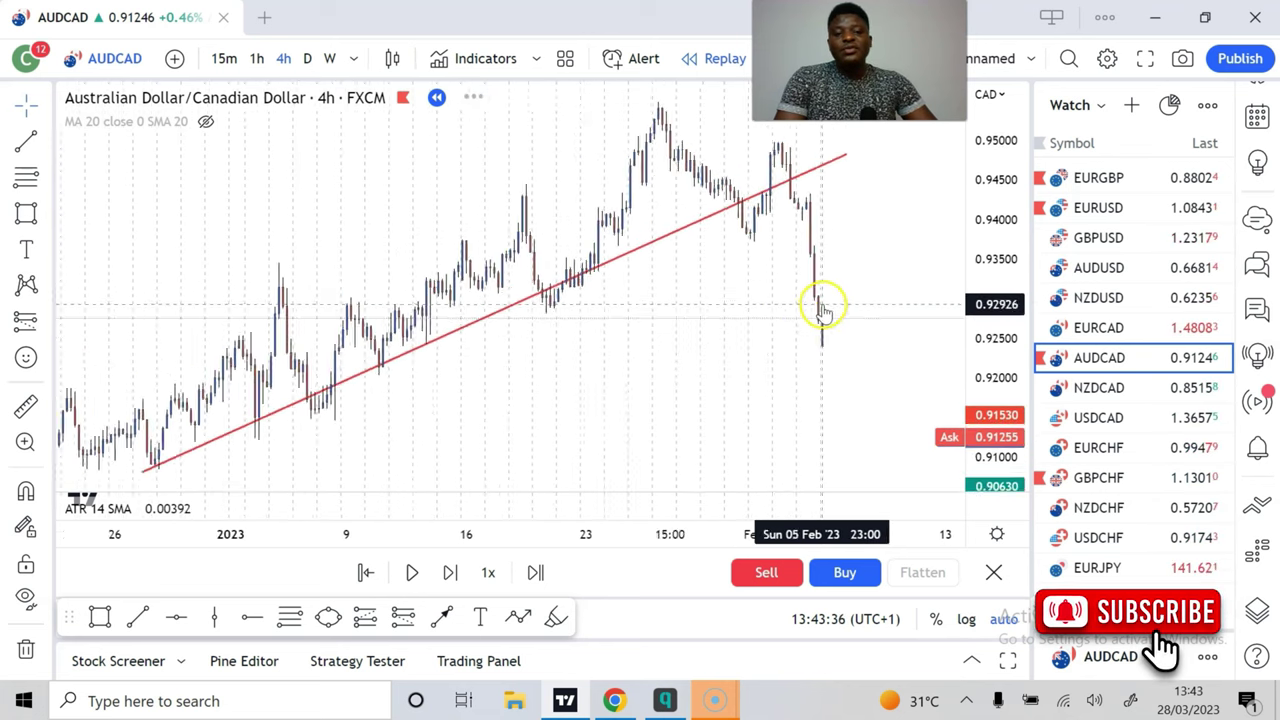
{"action": "scroll", "coordinate": [660, 314], "scroll_direction": "down", "scroll_amount": 4}
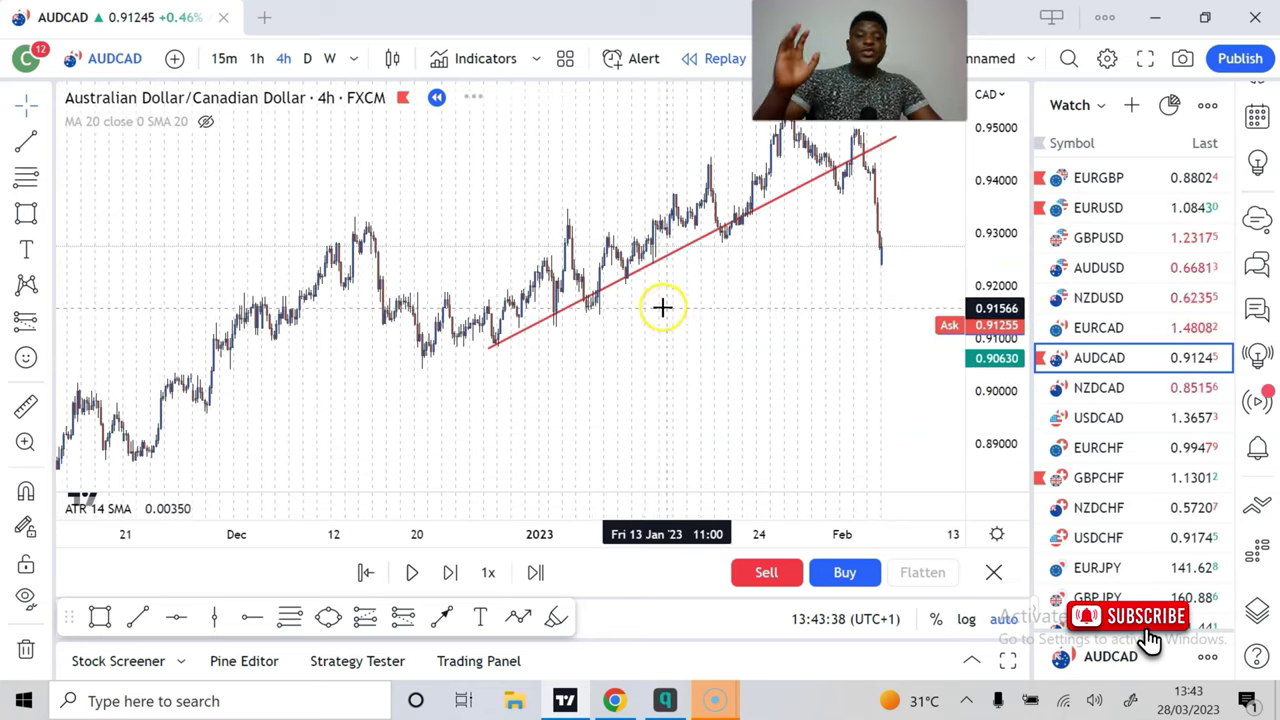
- Lower the trend line's end point to about 0.94515 on 6 February 2023
{"action": "scroll", "coordinate": [697, 340], "scroll_direction": "up", "scroll_amount": 4}
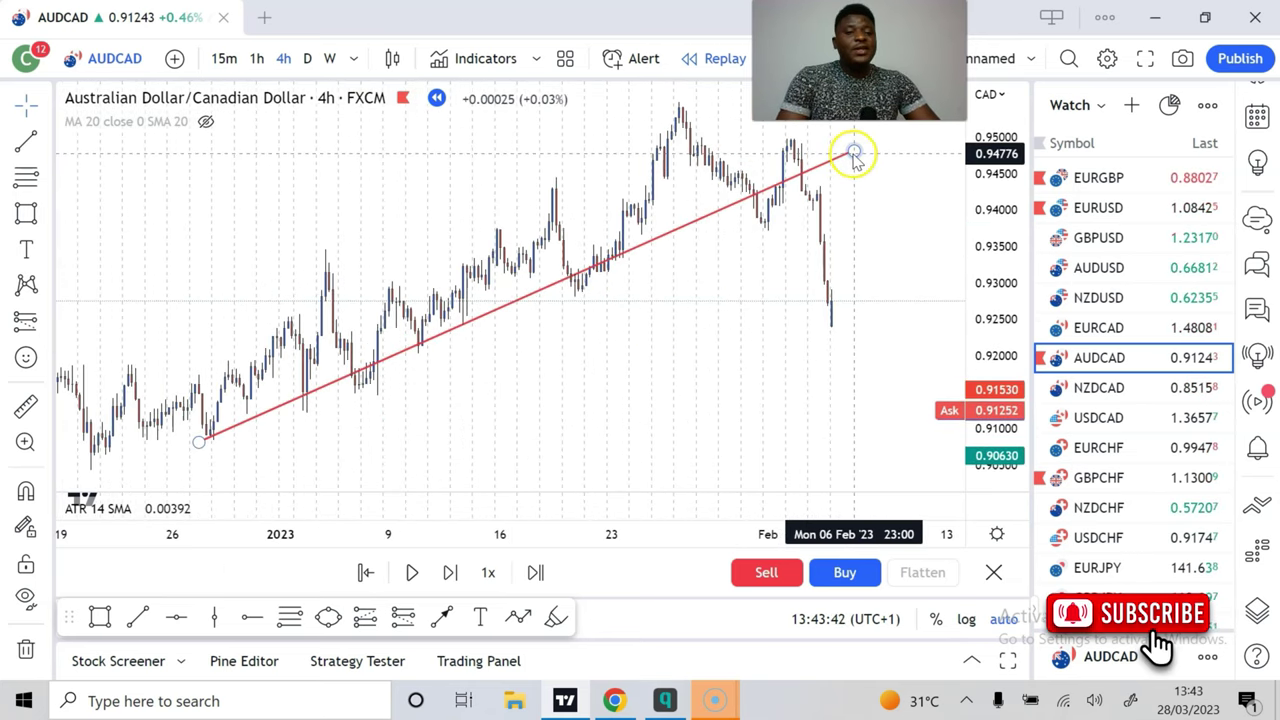
{"action": "left_click_drag", "start_coordinate": [855, 152], "coordinate": [849, 175]}
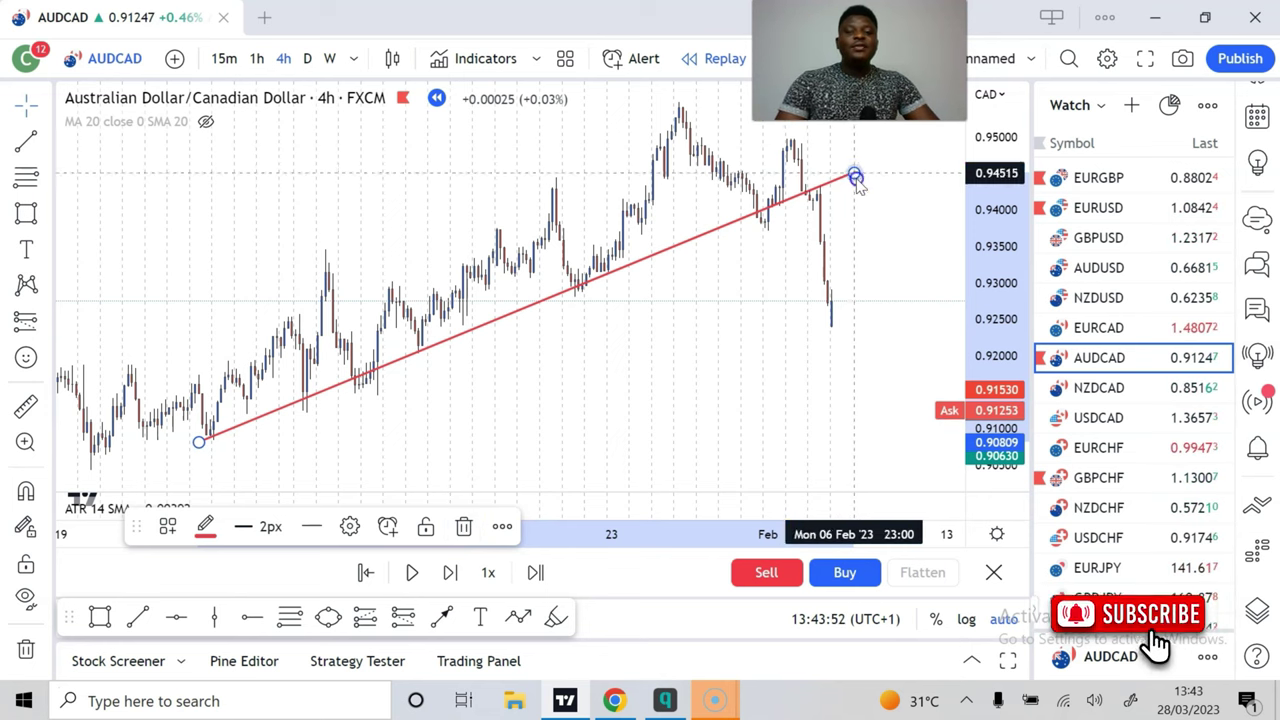
- Delete the December–February trend line and exit the bar replay
{"action": "left_click", "coordinate": [462, 528]}
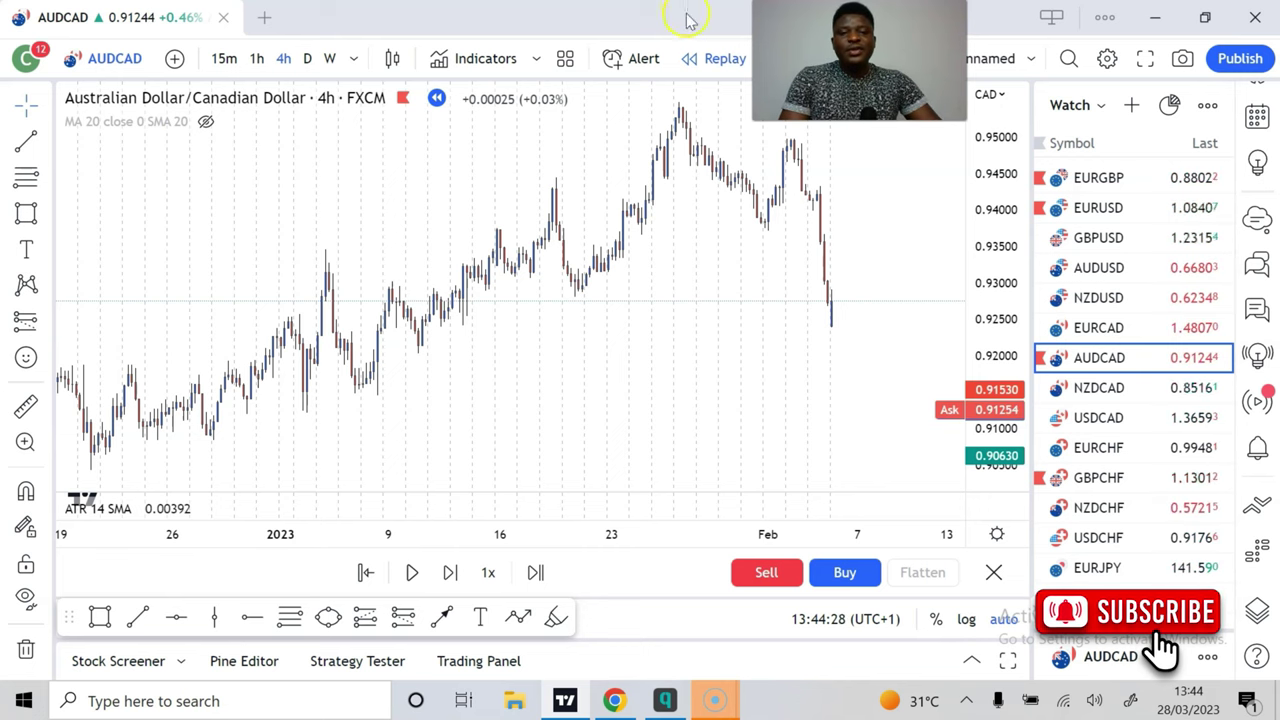
{"action": "left_click", "coordinate": [705, 59]}
{"action": "left_click", "coordinate": [816, 422]}
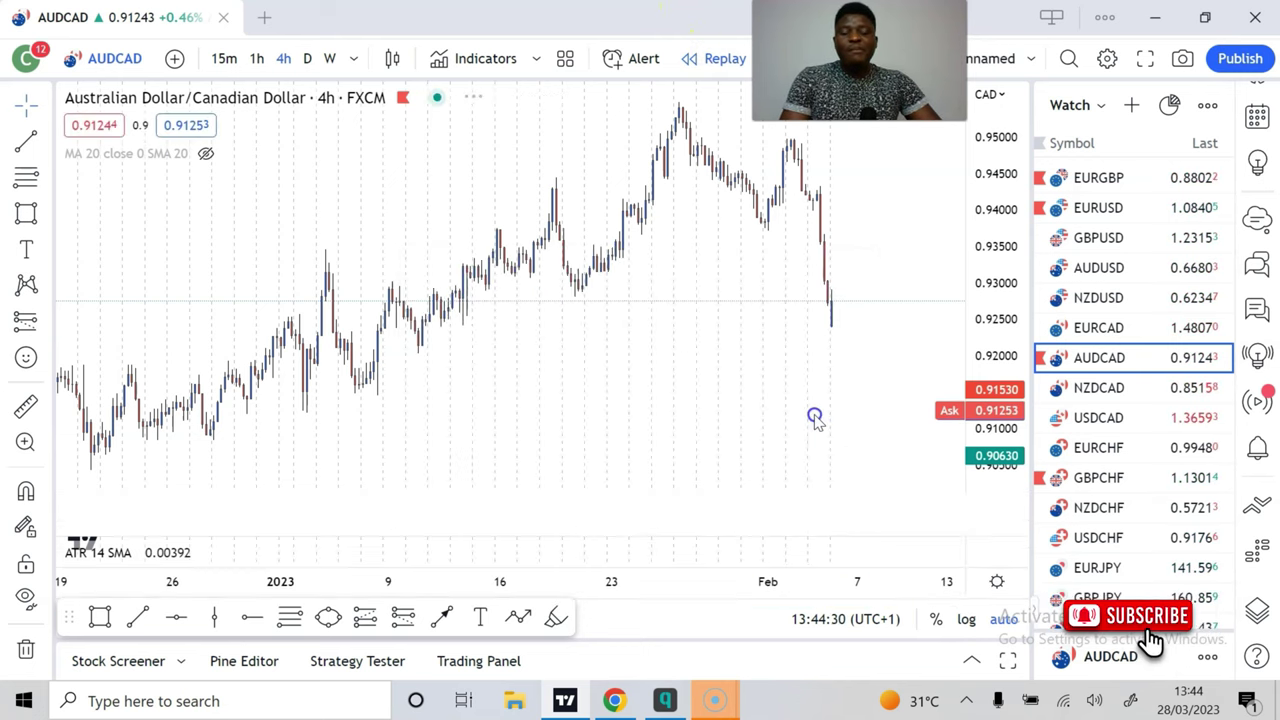
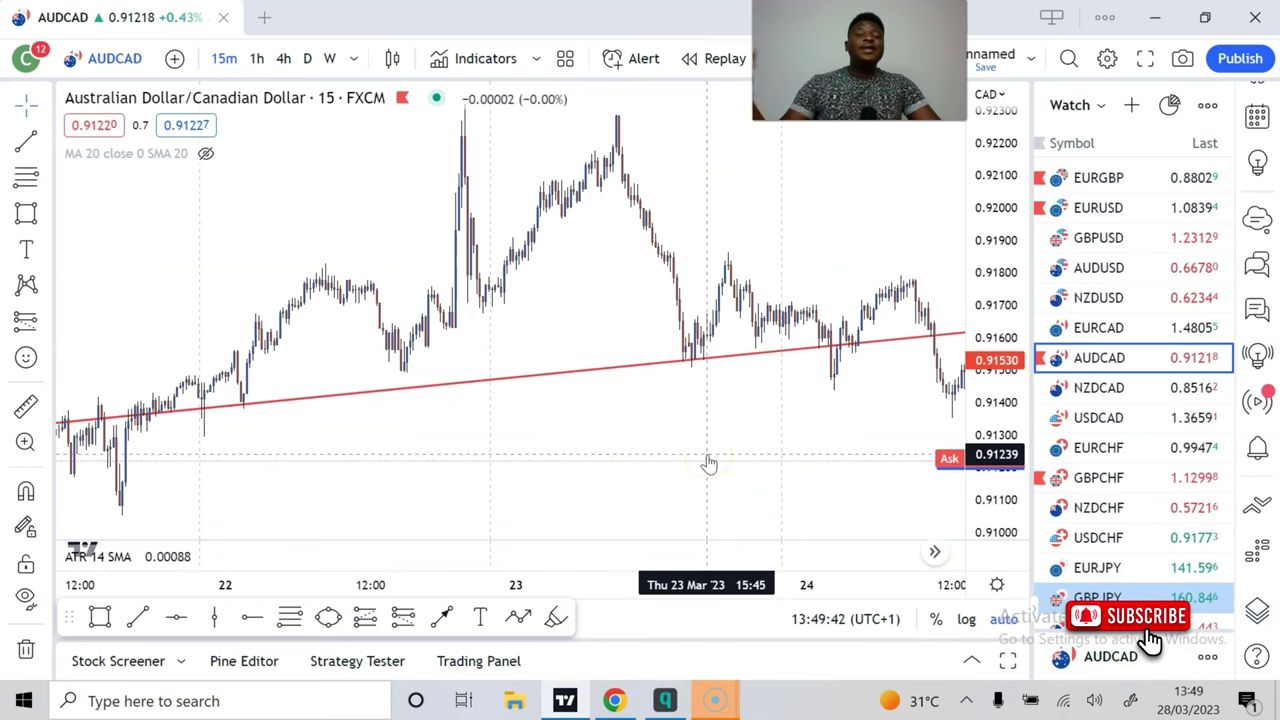
- Examine how price meets the rising trend line around 23 and 24 March 2023 on the 15-minute chart
{"action": "left_click", "coordinate": [425, 362]}
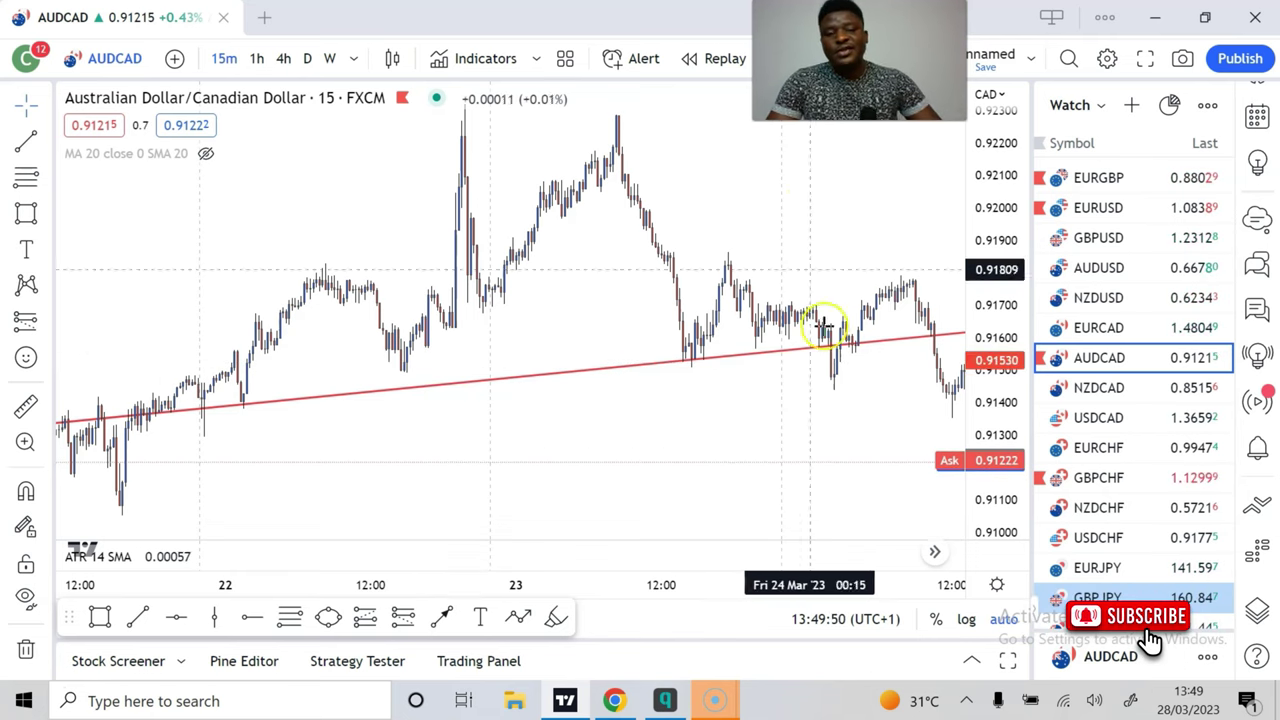
{"action": "left_click_drag", "start_coordinate": [826, 323], "coordinate": [578, 422]}
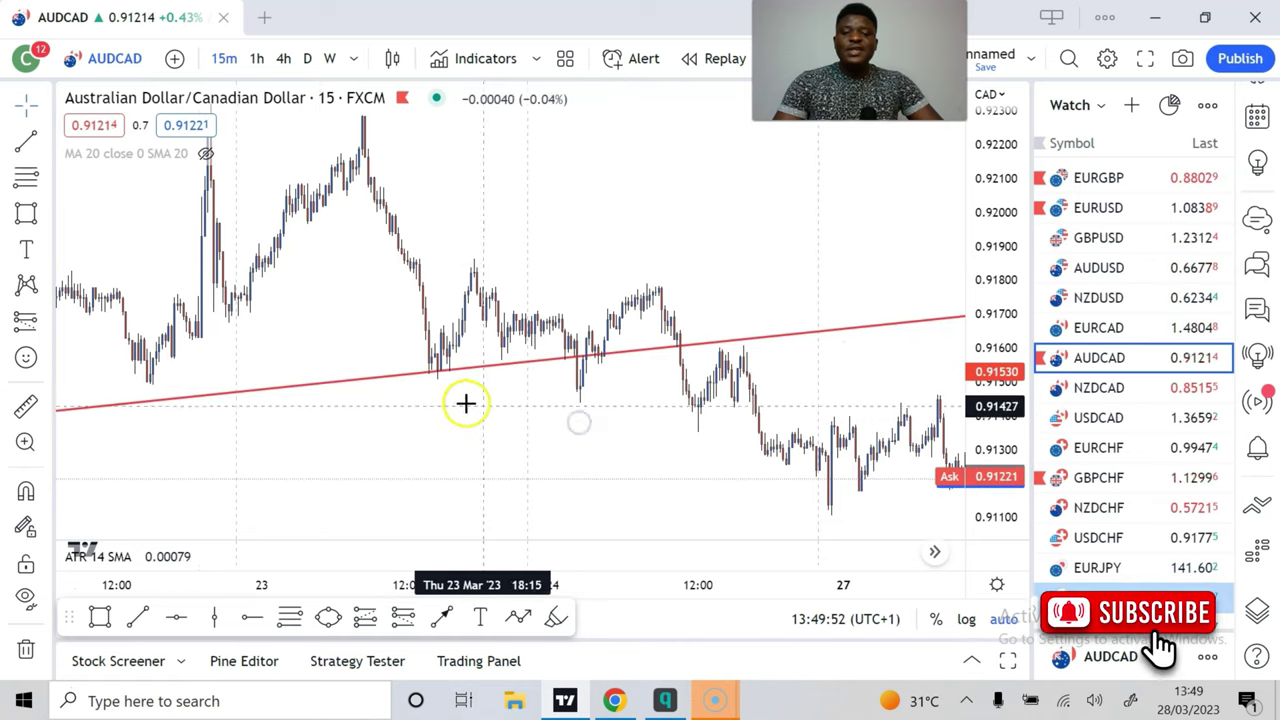
{"action": "scroll", "coordinate": [508, 409], "scroll_direction": "left", "scroll_amount": 3}
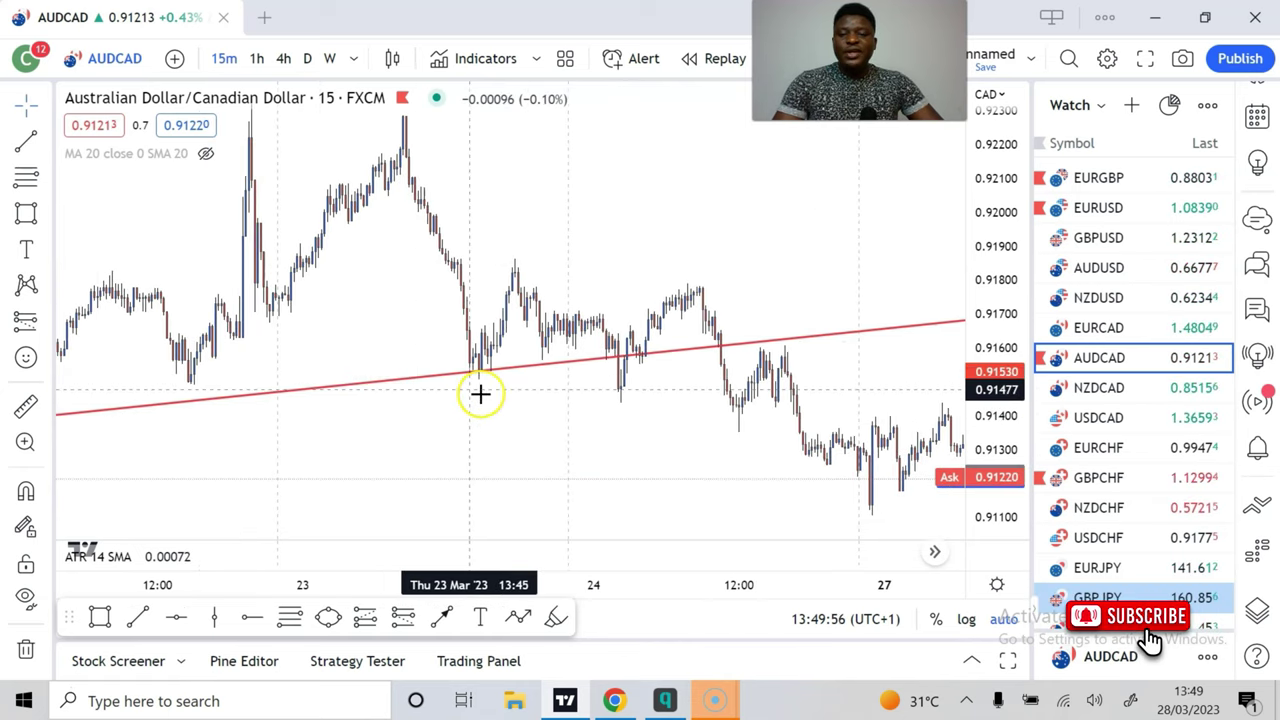
- Start a bar replay on the 15-minute chart from Friday 24 March 2023 at 04:30
{"action": "scroll", "coordinate": [450, 394], "scroll_direction": "right", "scroll_amount": 3}
{"action": "left_click", "coordinate": [724, 62]}
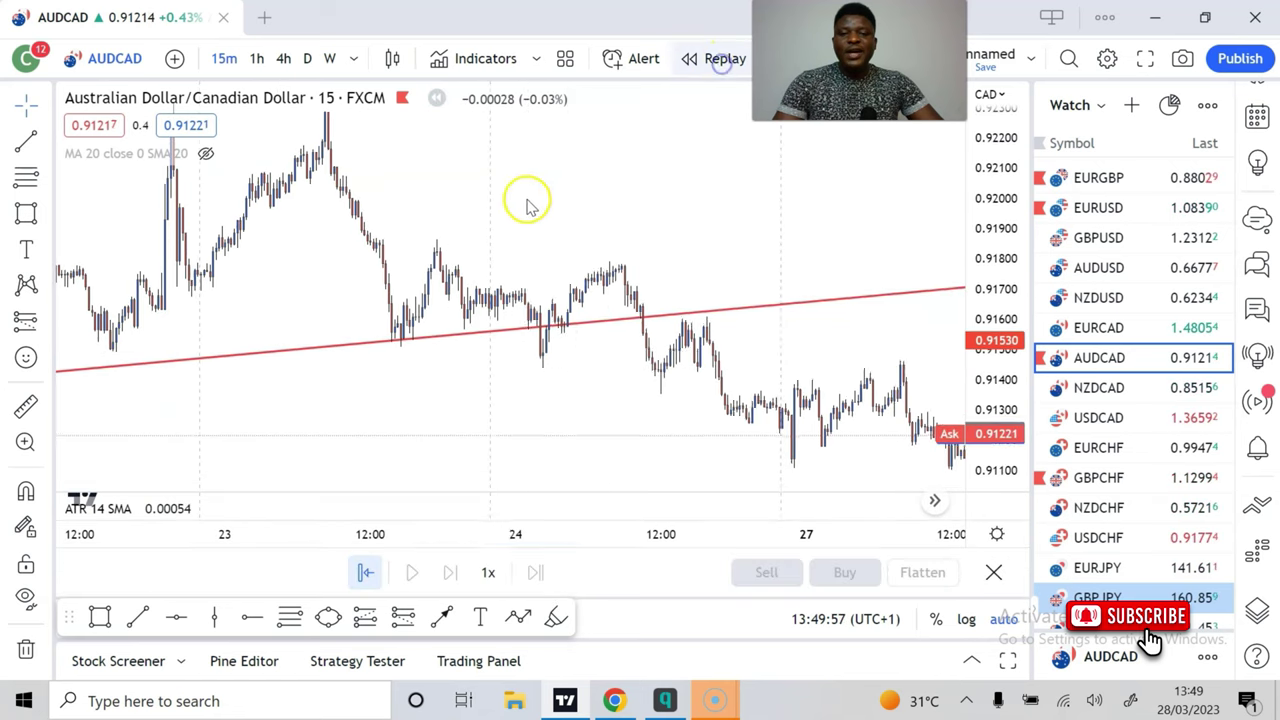
{"action": "left_click", "coordinate": [570, 196]}
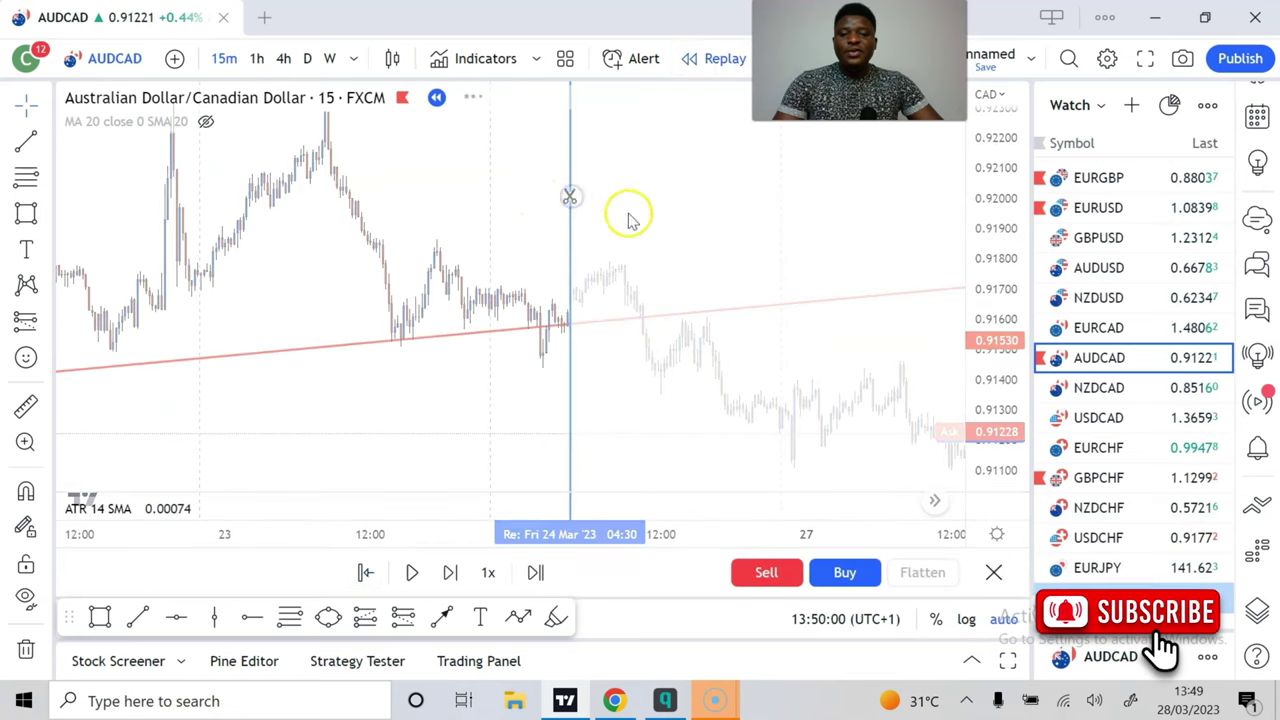
- Delete the rising red trend line from the replay chart
{"action": "scroll", "coordinate": [483, 423], "scroll_direction": "right", "scroll_amount": 5}
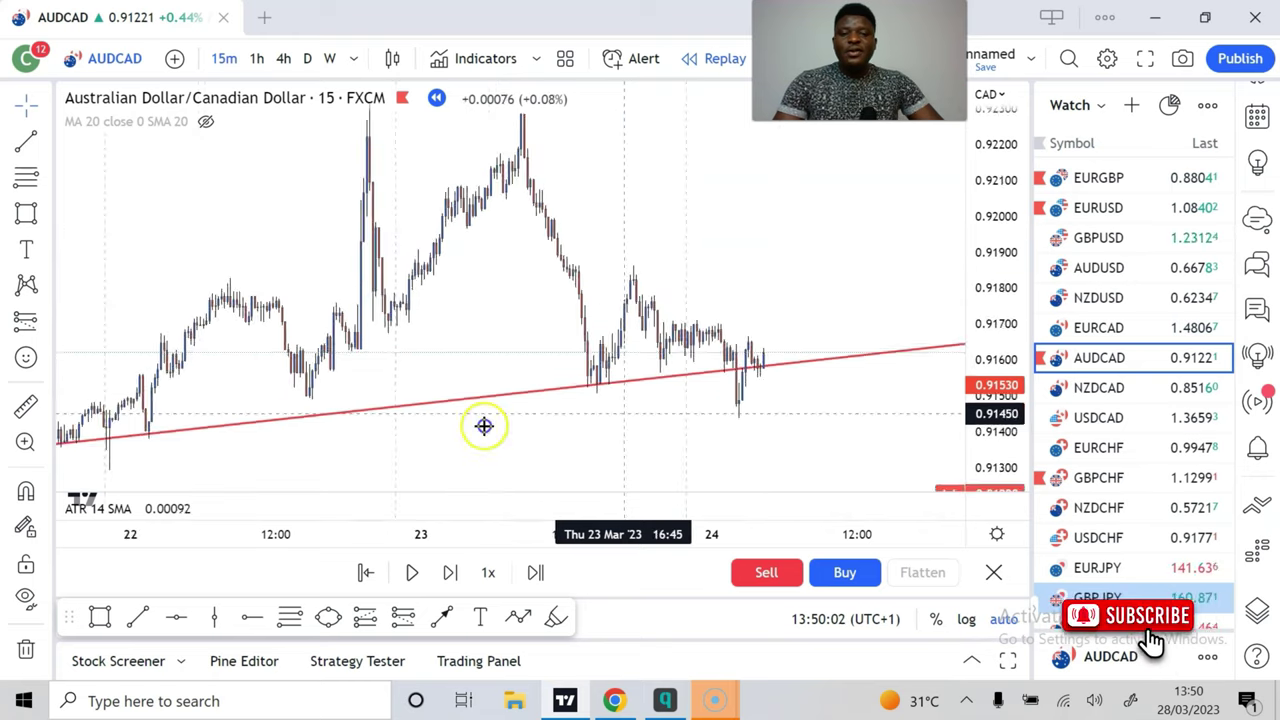
{"action": "left_click", "coordinate": [679, 400]}
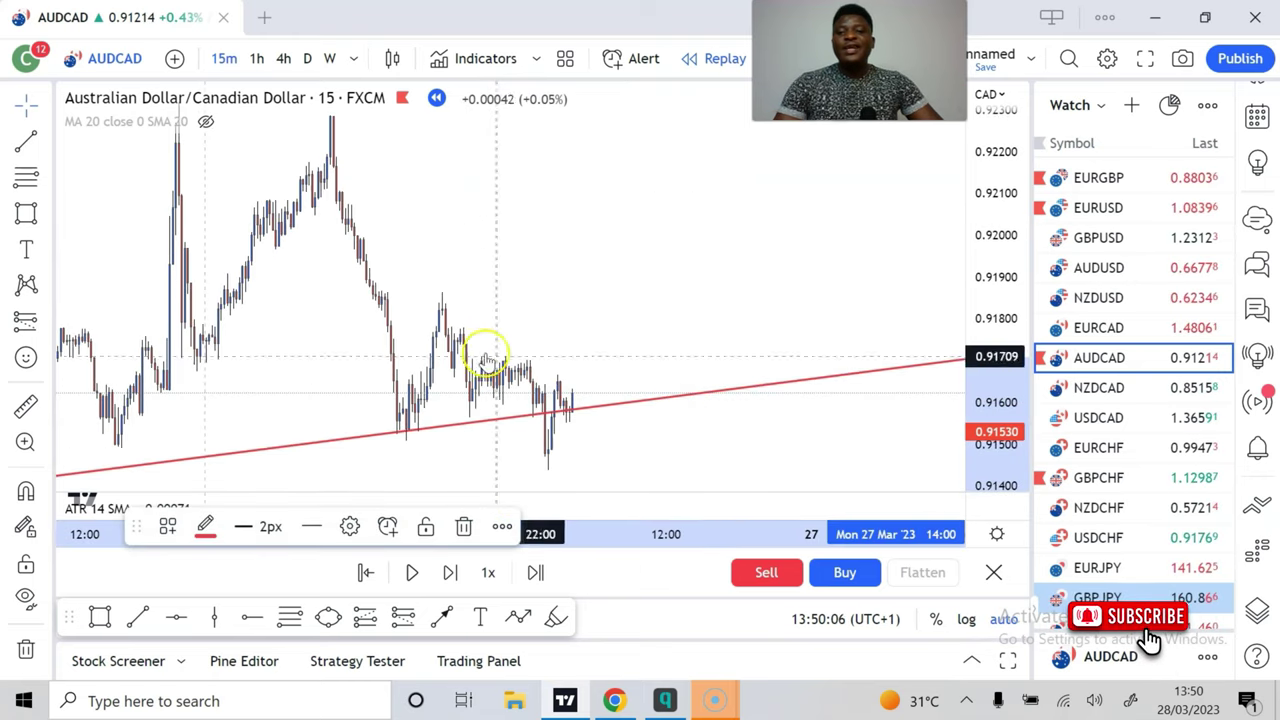
{"action": "left_click", "coordinate": [465, 528]}
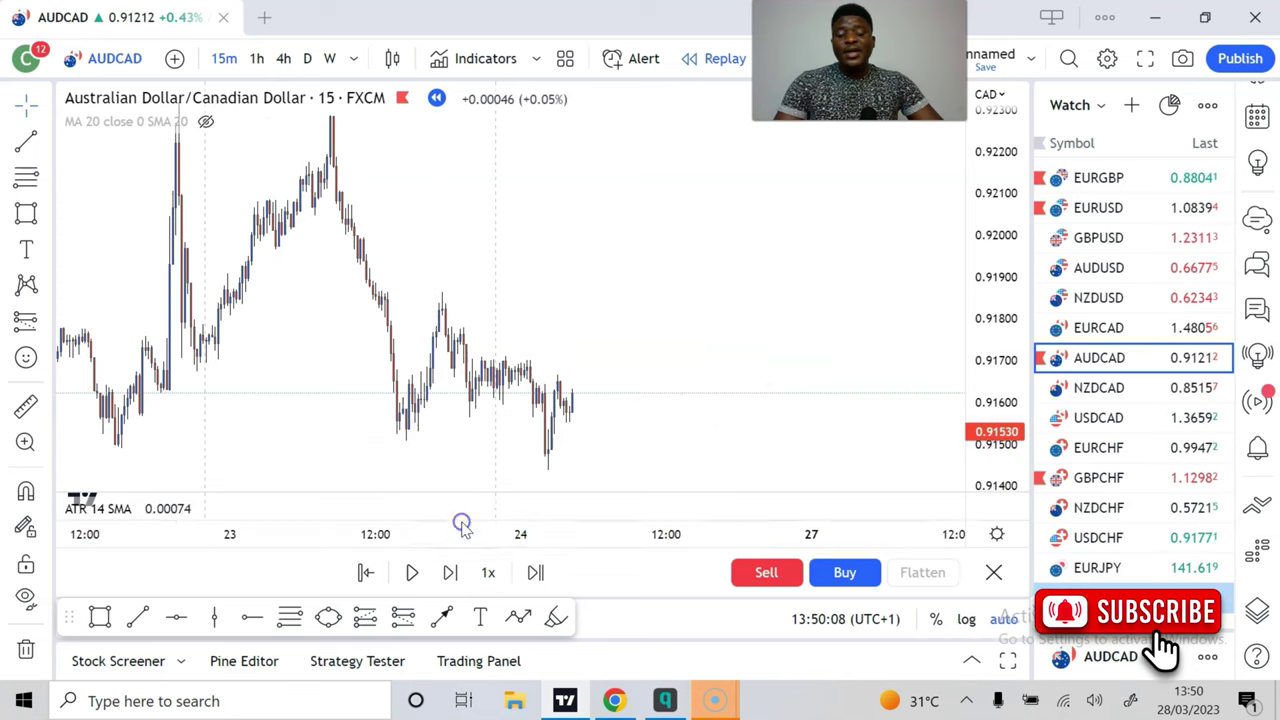
- Draw a falling trend line beneath the lows, from about 0.91555 on 23 March 12:15 to about 0.91294 on 27 March 03:45
{"action": "scroll", "coordinate": [674, 414], "scroll_direction": "down", "scroll_amount": 1}
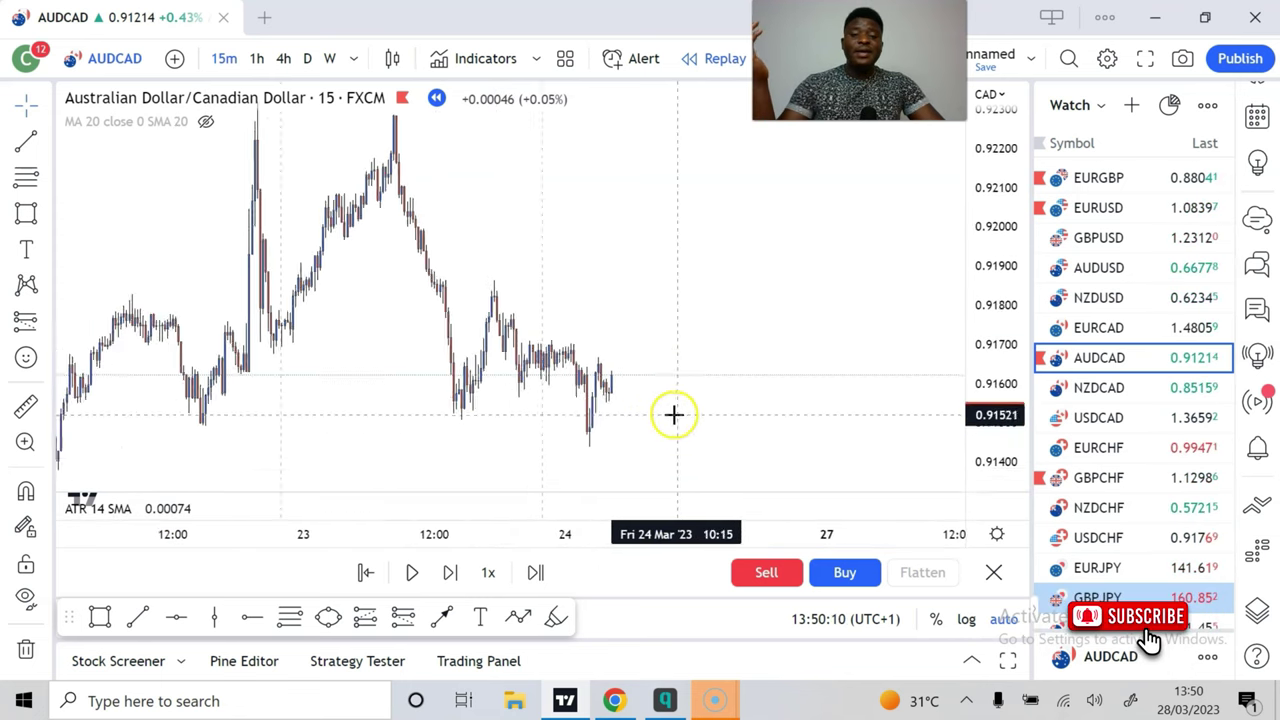
{"action": "scroll", "coordinate": [734, 380], "scroll_direction": "down", "scroll_amount": 2}
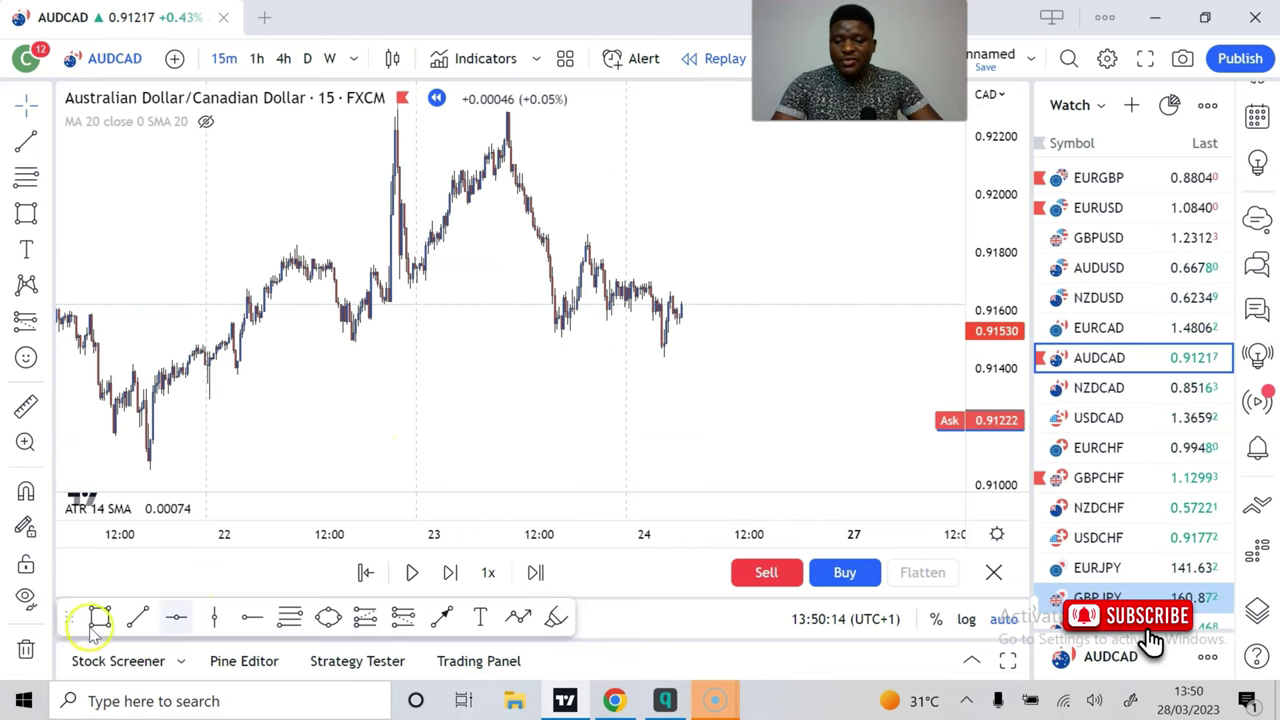
{"action": "left_click", "coordinate": [137, 618]}
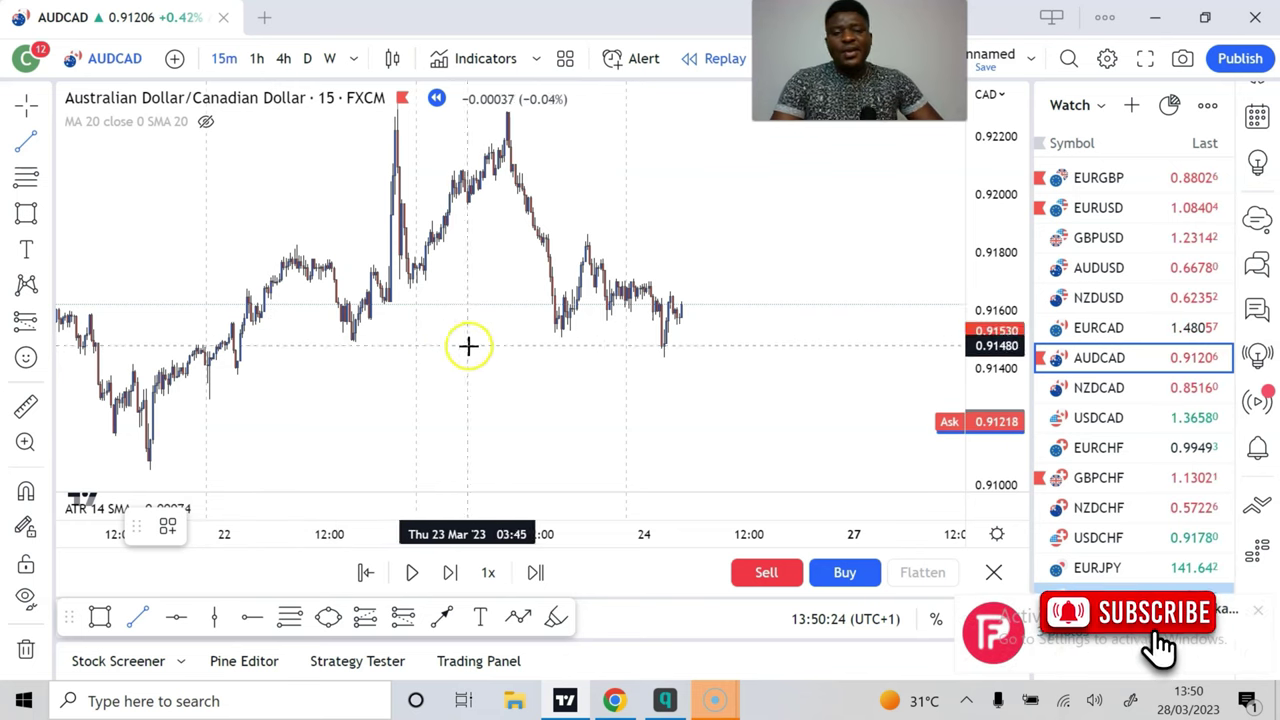
{"action": "left_click", "coordinate": [541, 324]}
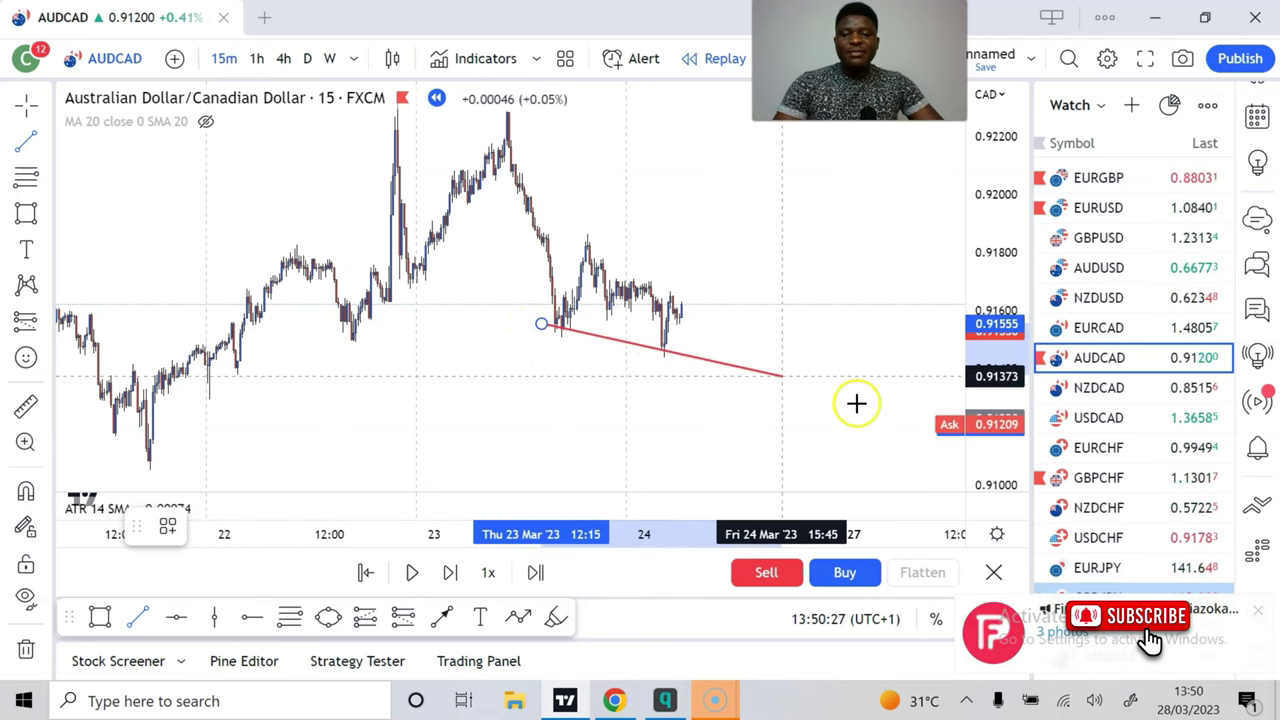
{"action": "left_click", "coordinate": [887, 399]}
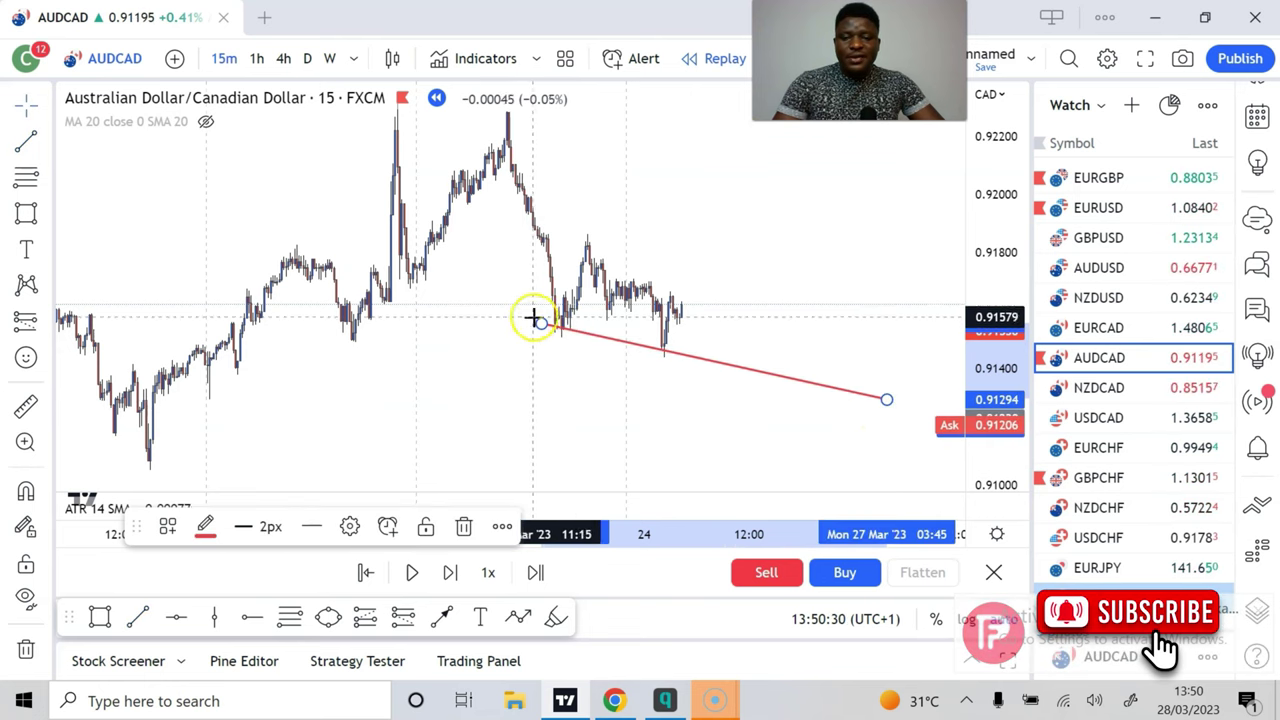
- Shift the falling trend line's start to 23 March 12:00 and raise its end point slightly so it fits the two lows
{"action": "left_click_drag", "start_coordinate": [540, 323], "coordinate": [545, 324]}
{"action": "left_click", "coordinate": [654, 351]}
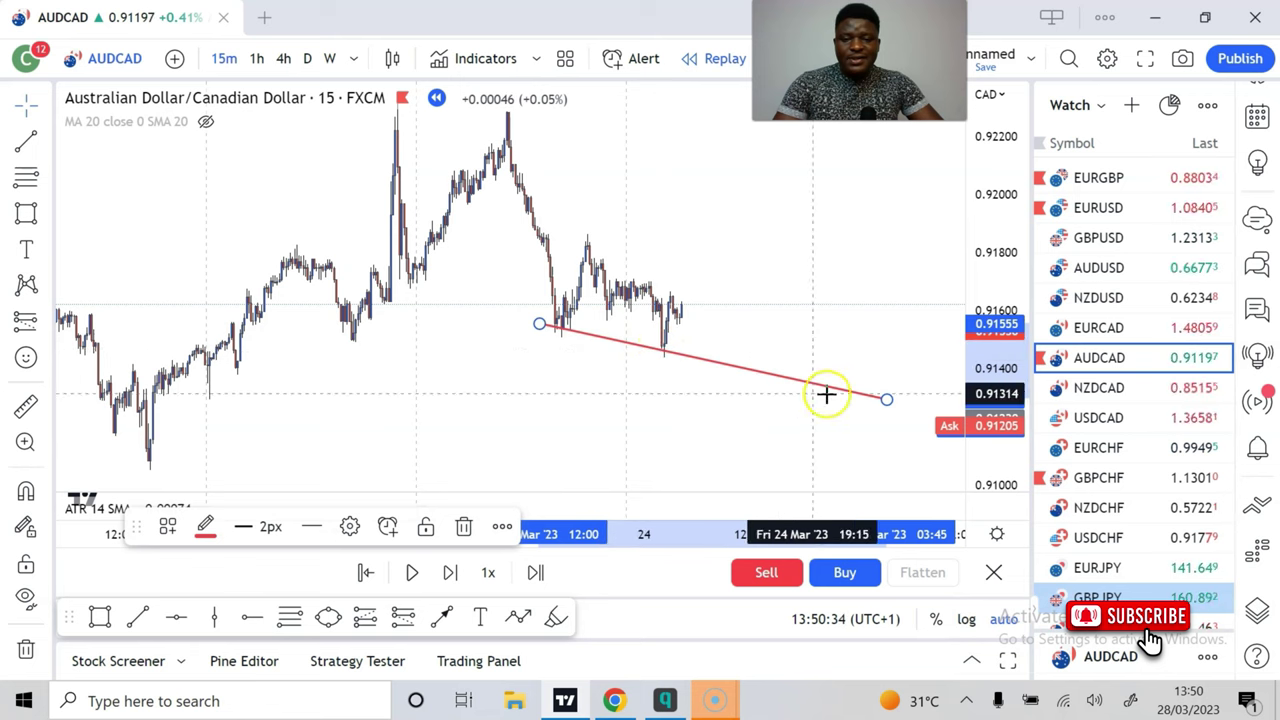
{"action": "mouse_move", "coordinate": [887, 399]}
{"action": "left_mouse_down"}
{"action": "mouse_move", "coordinate": [763, 383]}
{"action": "mouse_move", "coordinate": [667, 350]}
{"action": "mouse_move", "coordinate": [881, 392]}
{"action": "left_mouse_up"}
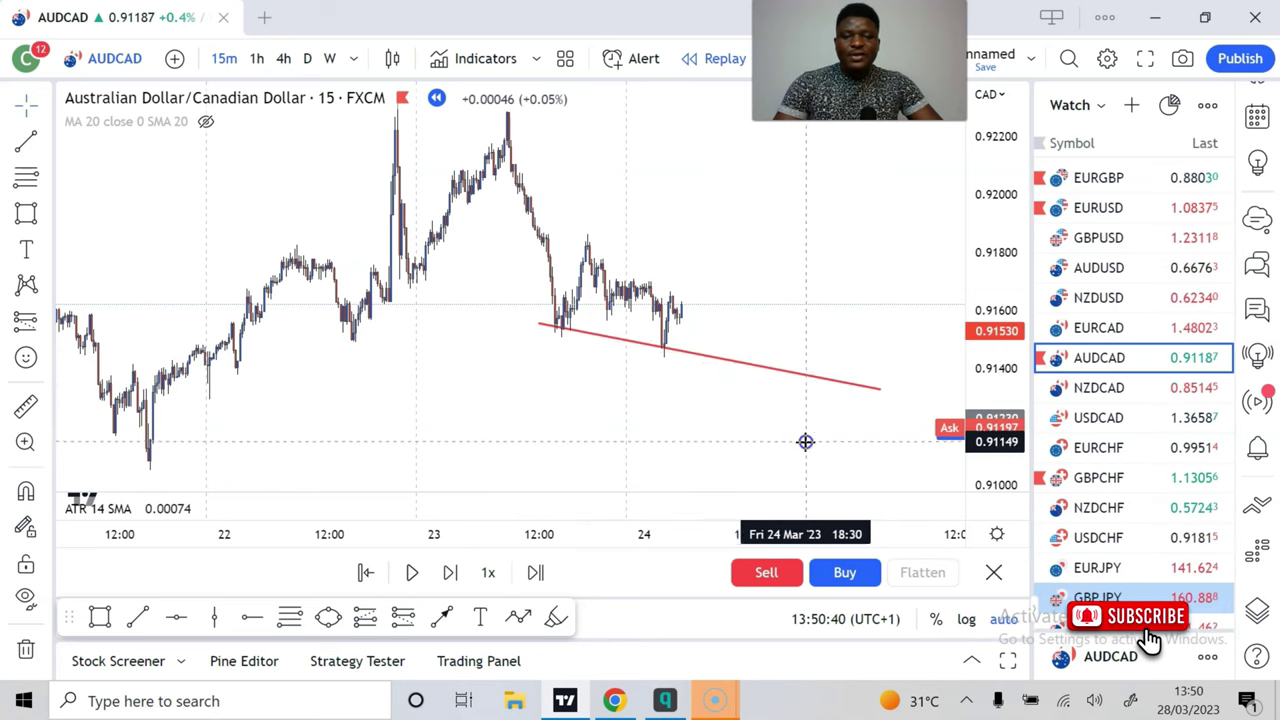
- Advance the replay candle by candle to about 11:30 on 24 March, where price reaches the falling trend line
{"action": "left_click_drag", "start_coordinate": [806, 443], "coordinate": [796, 359]}
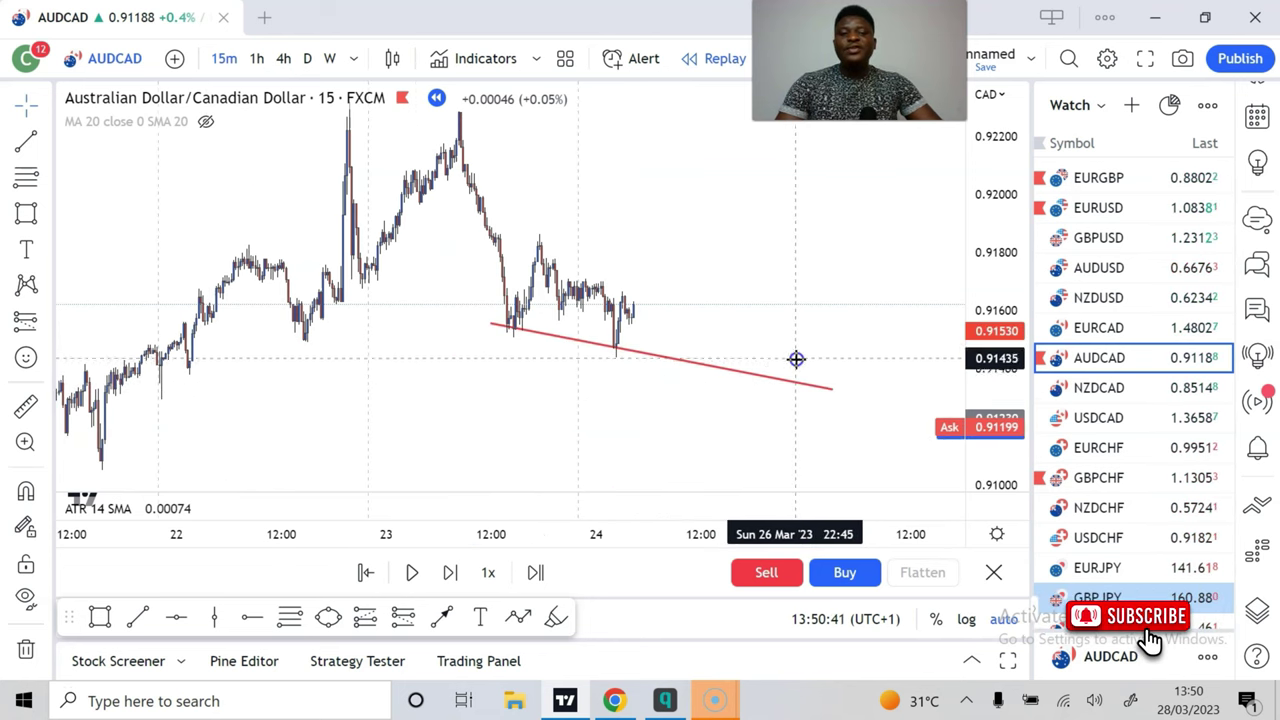
{"action": "left_click", "coordinate": [449, 572]}
{"action": "left_click", "coordinate": [449, 572]}
{"action": "left_click", "coordinate": [449, 572]}
{"action": "left_click", "coordinate": [446, 572]}
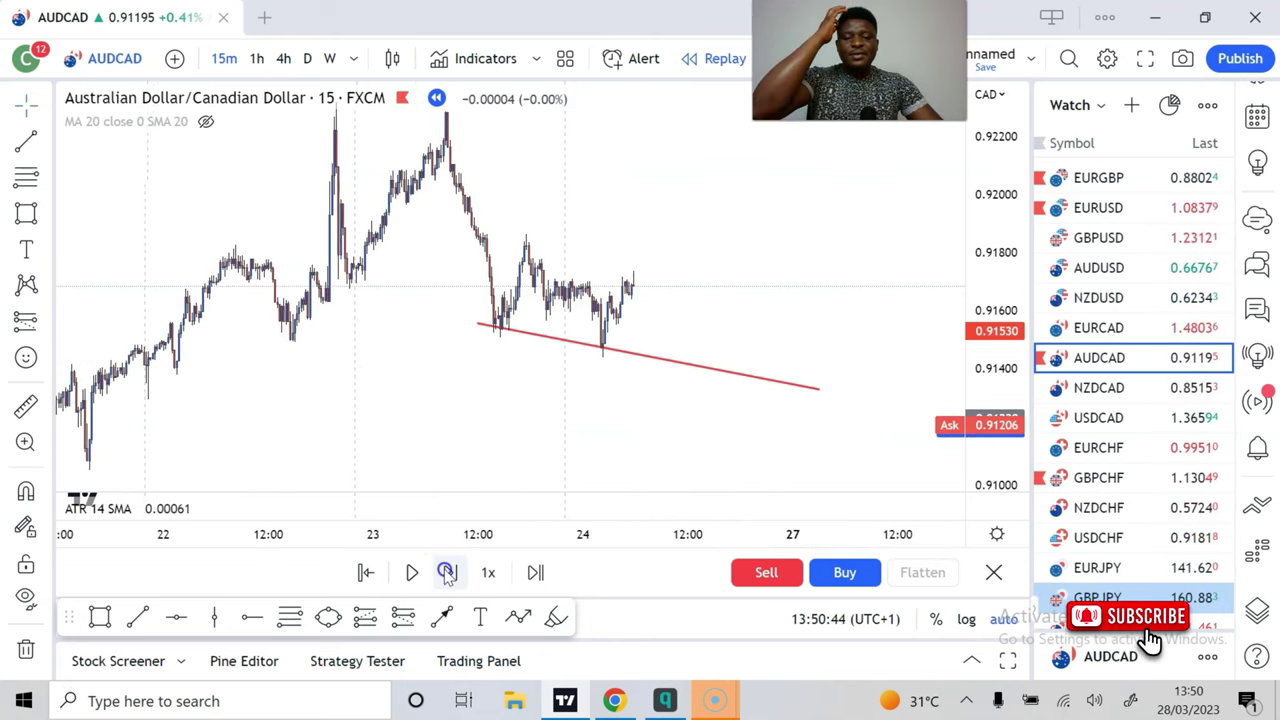
{"action": "left_click", "coordinate": [446, 572]}
{"action": "left_click", "coordinate": [446, 572]}
{"action": "left_click", "coordinate": [446, 572]}
{"action": "left_click", "coordinate": [446, 572]}
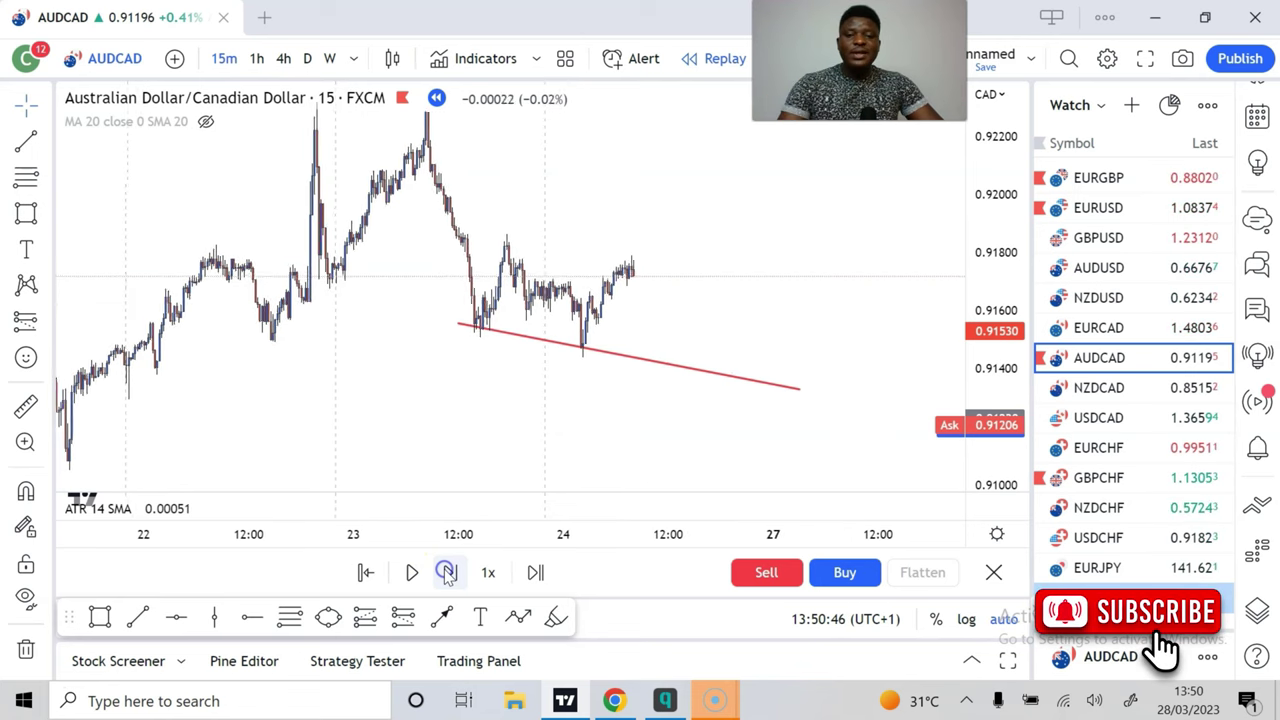
{"action": "left_click", "coordinate": [446, 572]}
{"action": "left_click", "coordinate": [446, 572]}
{"action": "left_click", "coordinate": [446, 572]}
{"action": "left_click", "coordinate": [446, 572]}
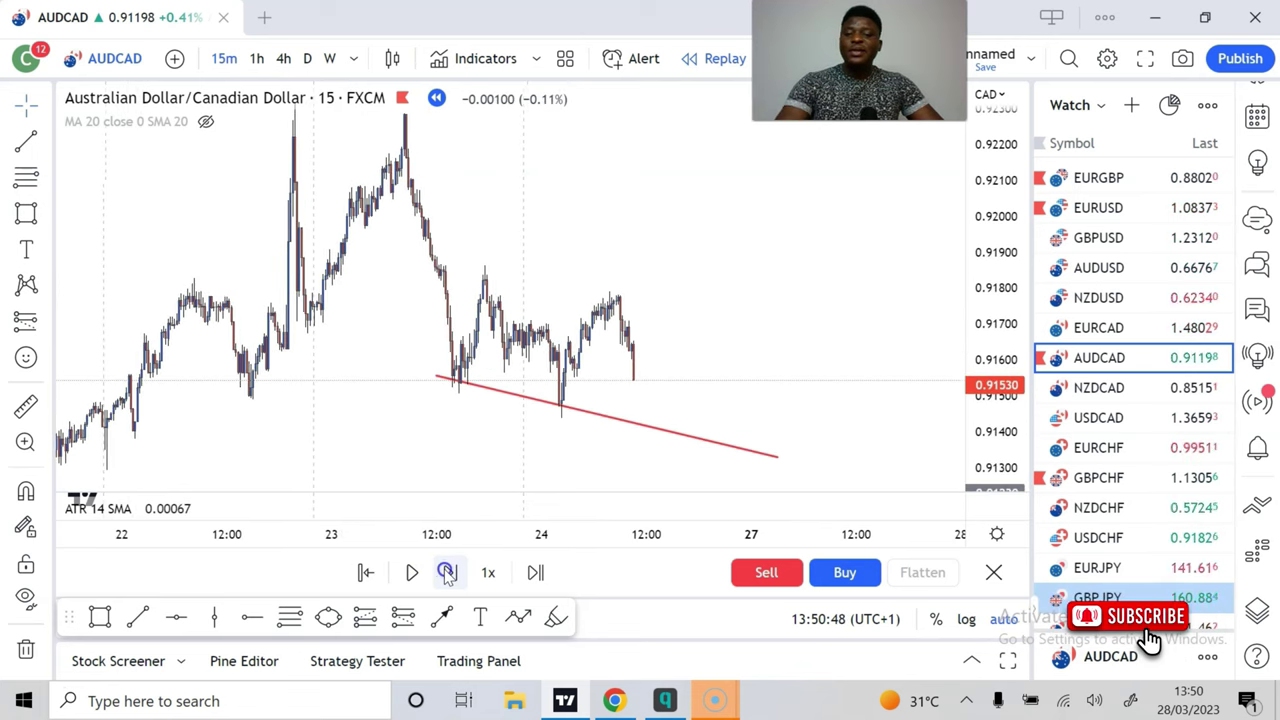
{"action": "left_click", "coordinate": [446, 572]}
{"action": "left_click", "coordinate": [446, 572]}
{"action": "left_click", "coordinate": [446, 572]}
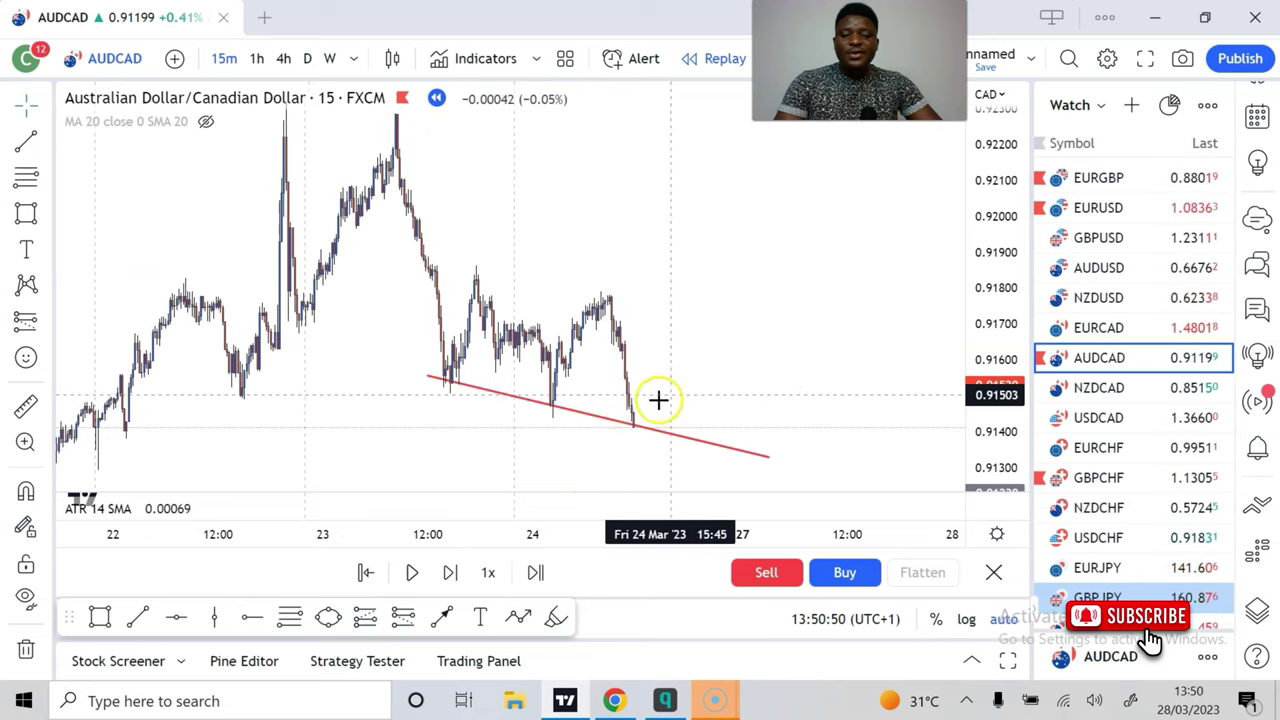
- Advance the replay a few more candles to about 12:45 on 24 March to test the falling trend line
{"action": "scroll", "coordinate": [711, 376], "scroll_direction": "down", "scroll_amount": 2}
{"action": "scroll", "coordinate": [711, 376], "scroll_direction": "up", "scroll_amount": 3}
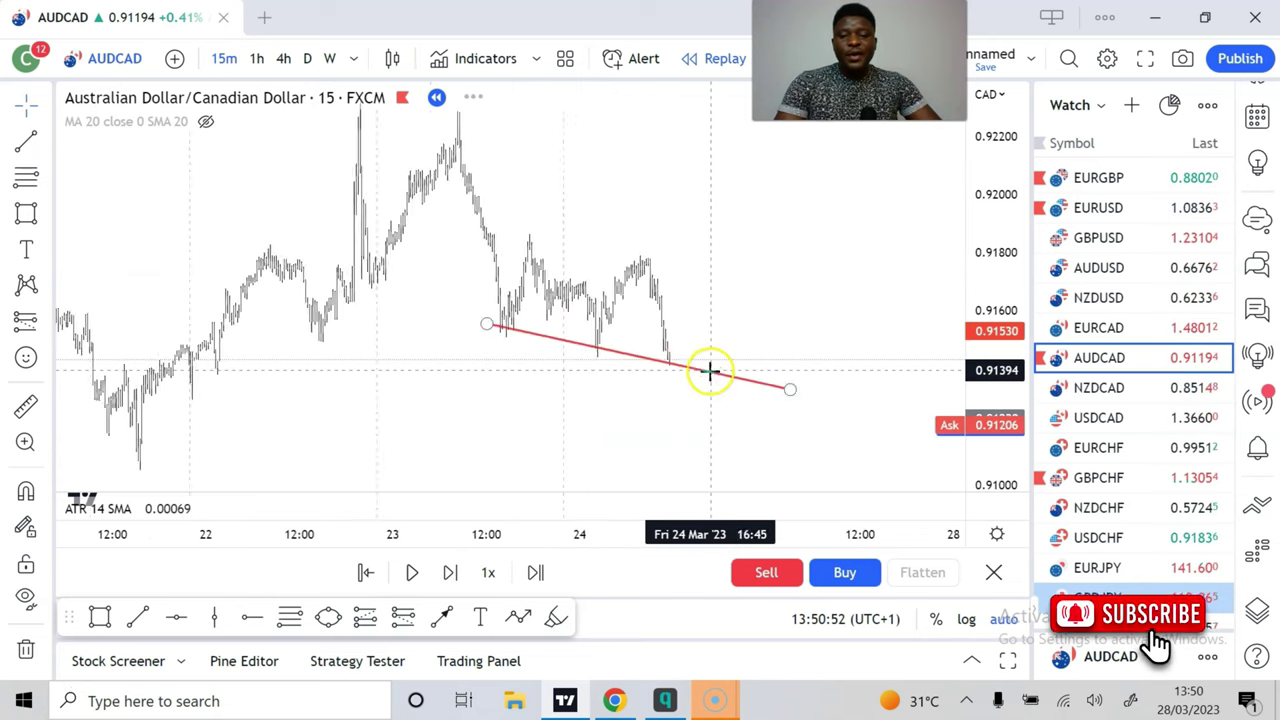
{"action": "left_click", "coordinate": [451, 573]}
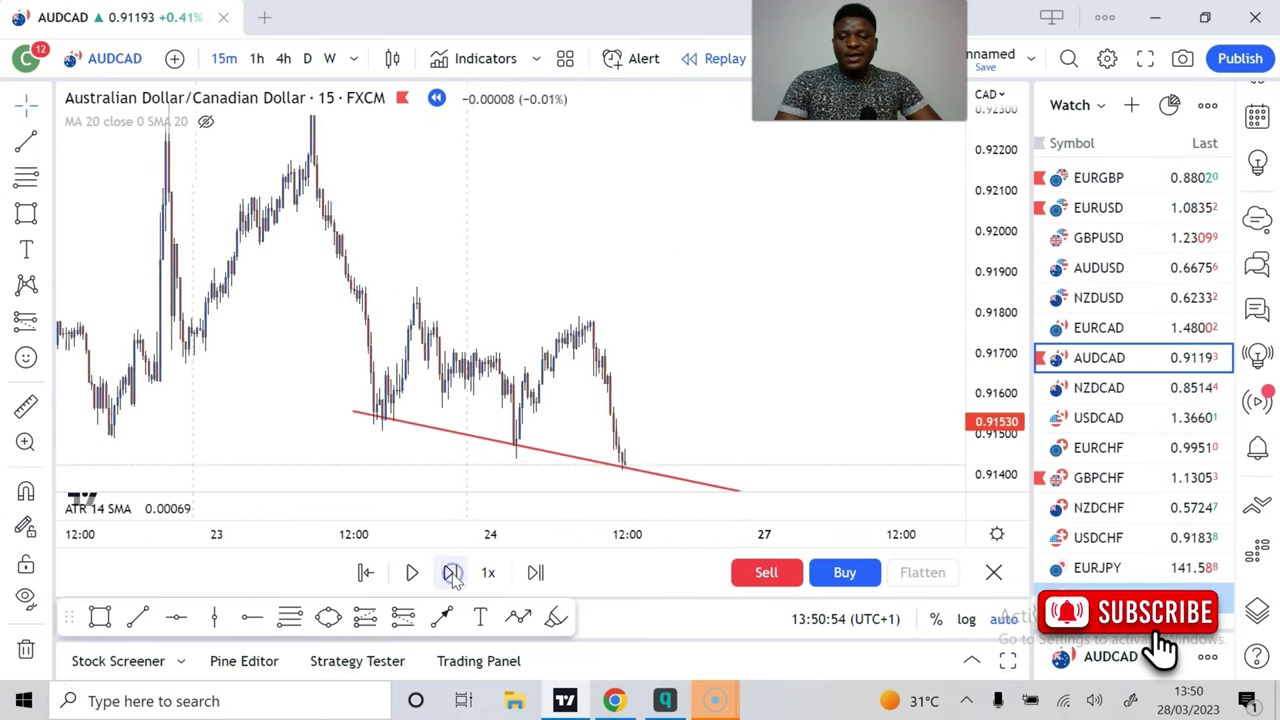
{"action": "left_click", "coordinate": [451, 573]}
{"action": "left_click", "coordinate": [451, 573]}
{"action": "left_click", "coordinate": [451, 573]}
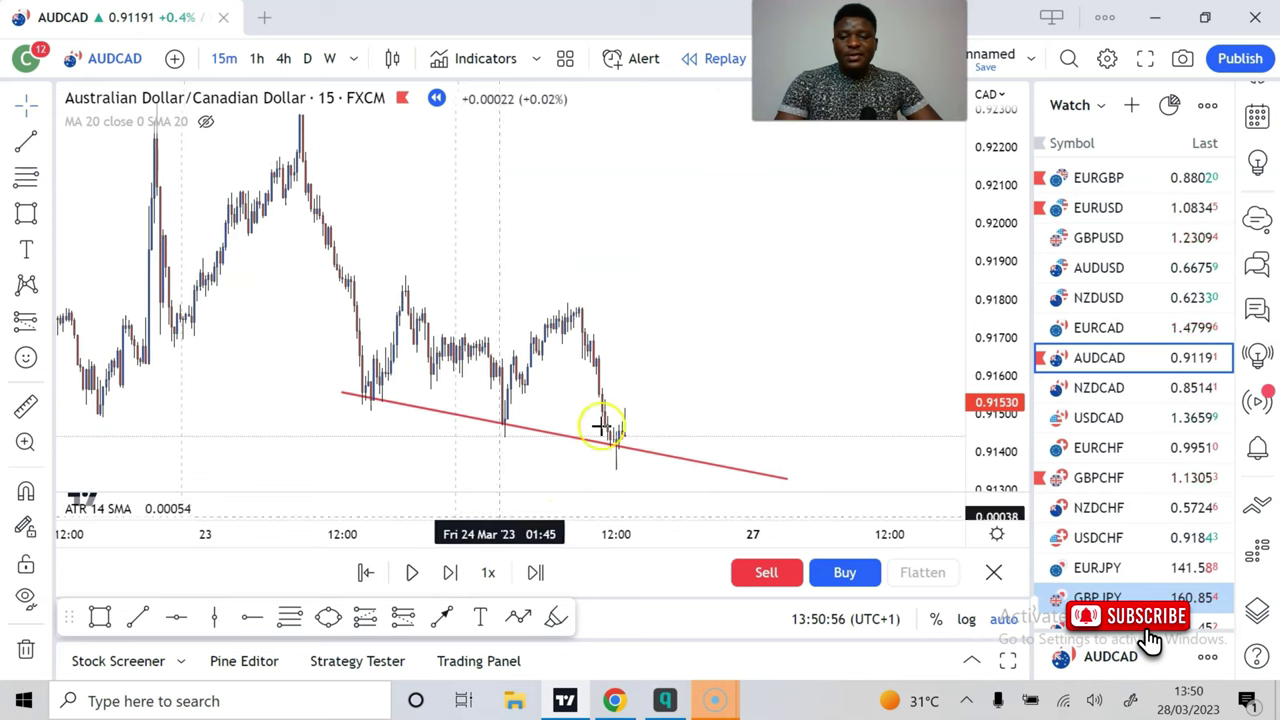
- Inspect the candles at the falling trend line around 12:00 on 24 March, and advance the replay to about 16:00
{"action": "scroll", "coordinate": [620, 460], "scroll_direction": "up", "scroll_amount": 2}
{"action": "scroll", "coordinate": [620, 460], "scroll_direction": "up", "scroll_amount": 2}
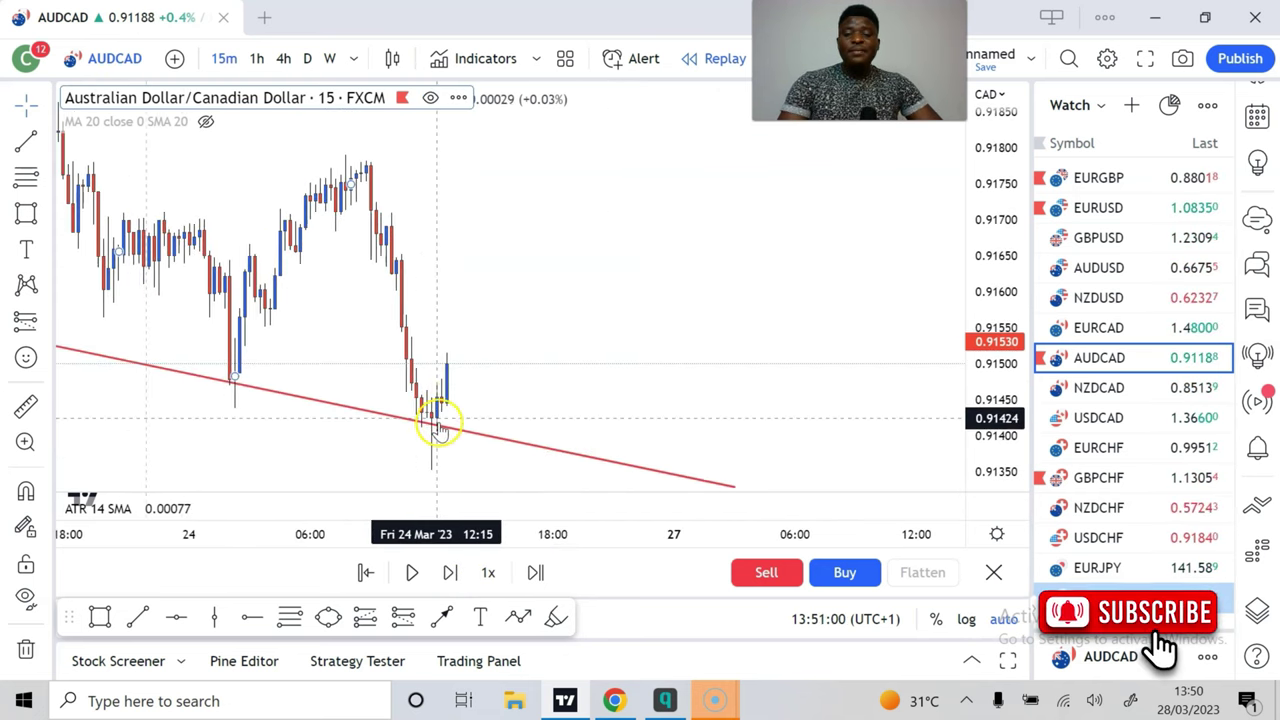
{"action": "scroll", "coordinate": [518, 390], "scroll_direction": "down", "scroll_amount": 1}
{"action": "scroll", "coordinate": [577, 363], "scroll_direction": "down", "scroll_amount": 1}
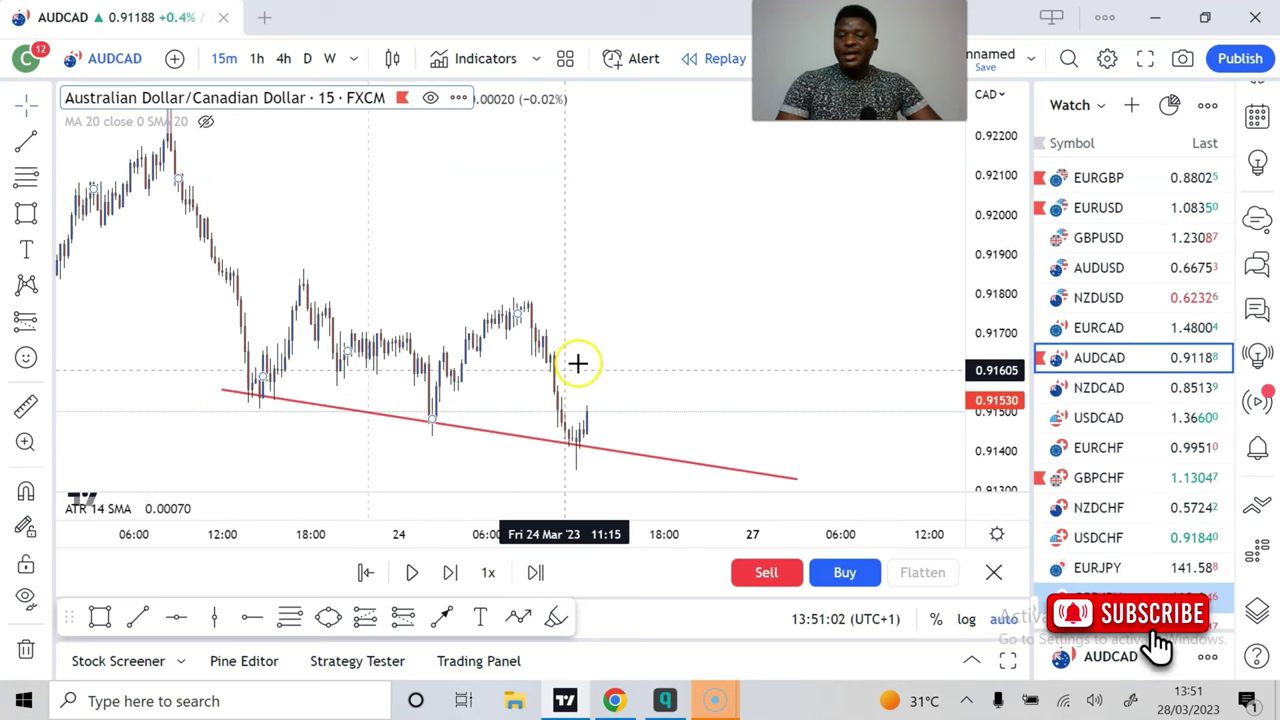
{"action": "scroll", "coordinate": [580, 363], "scroll_direction": "up", "scroll_amount": 2}
{"action": "scroll", "coordinate": [514, 386], "scroll_direction": "down", "scroll_amount": 2}
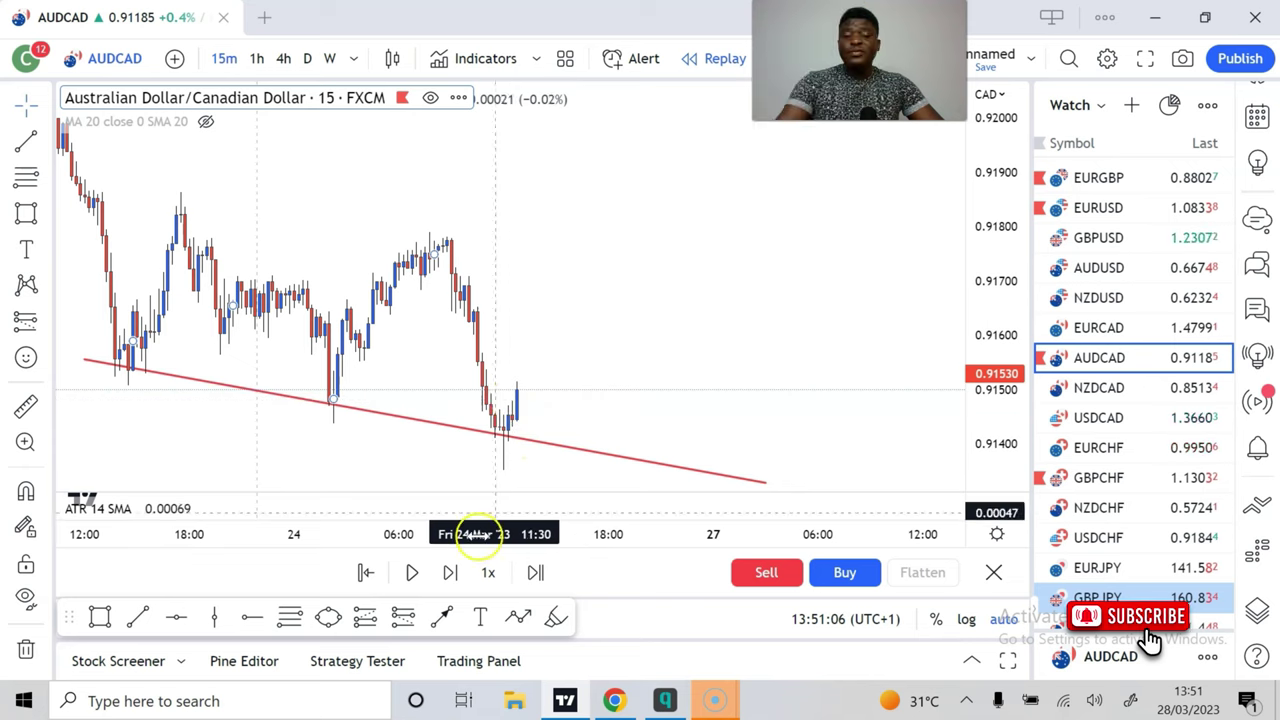
{"action": "left_click", "coordinate": [450, 575]}
{"action": "left_click", "coordinate": [447, 572]}
{"action": "left_click", "coordinate": [447, 572]}
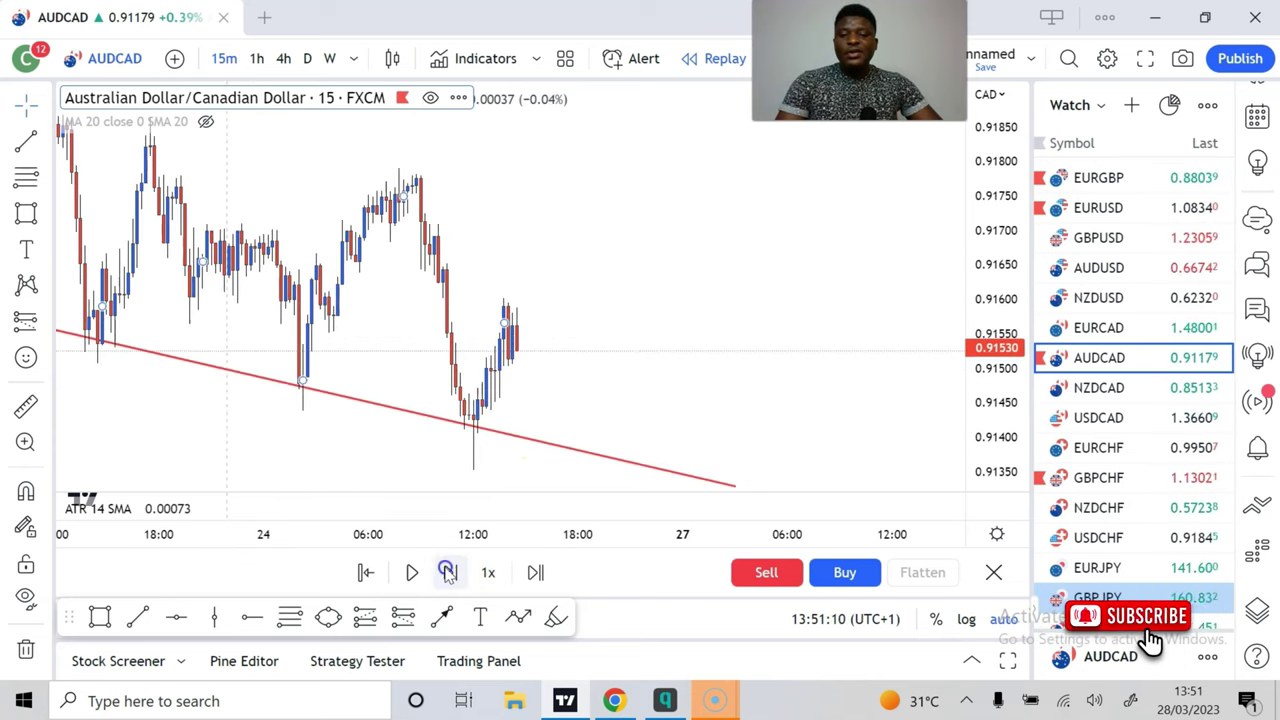
{"action": "left_click", "coordinate": [447, 572]}
{"action": "left_click", "coordinate": [447, 572]}
{"action": "left_click", "coordinate": [447, 572]}
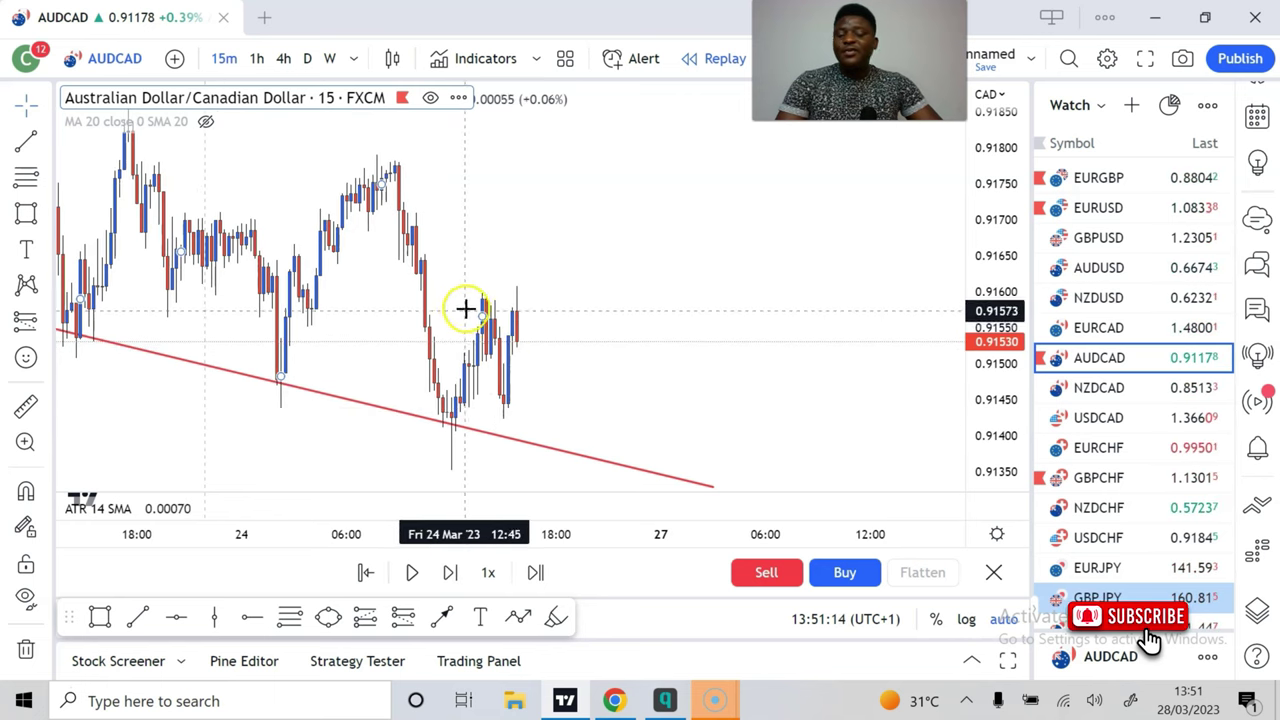
{"action": "left_click", "coordinate": [449, 572]}
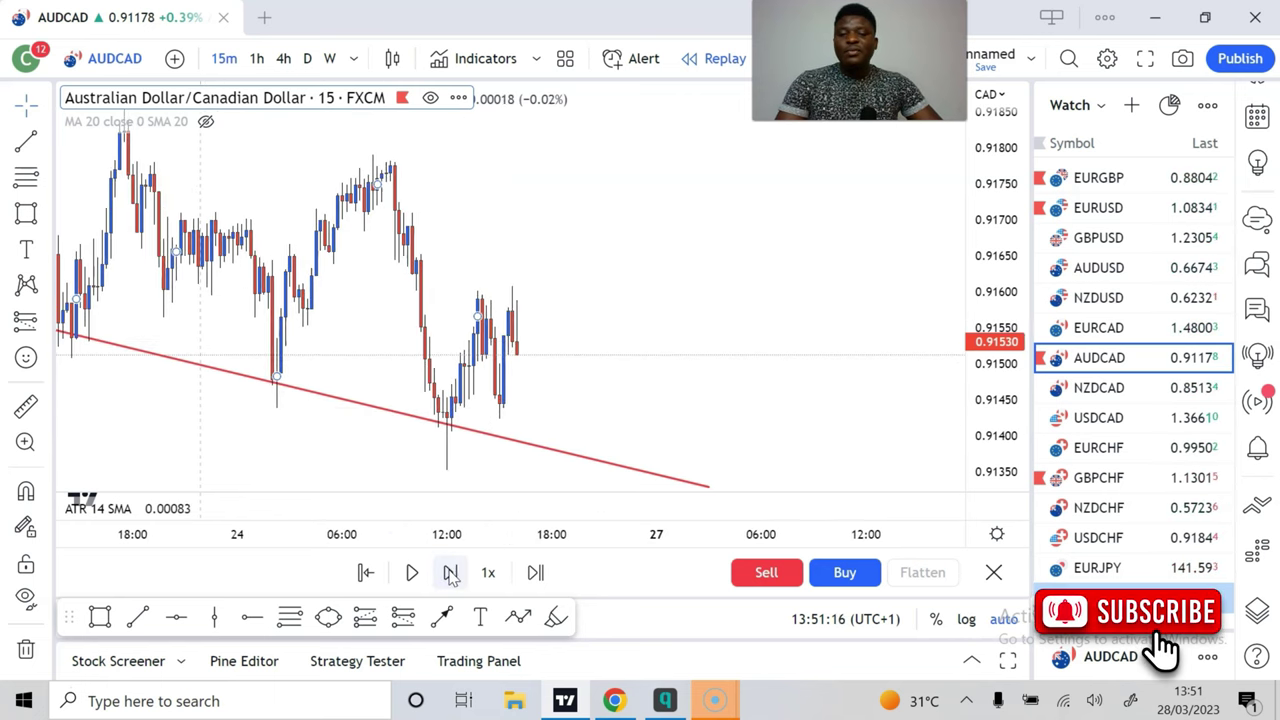
- Examine the price swings between the touches of the falling trend line on 23 and 24 March
{"action": "left_click_drag", "start_coordinate": [583, 320], "coordinate": [757, 312]}
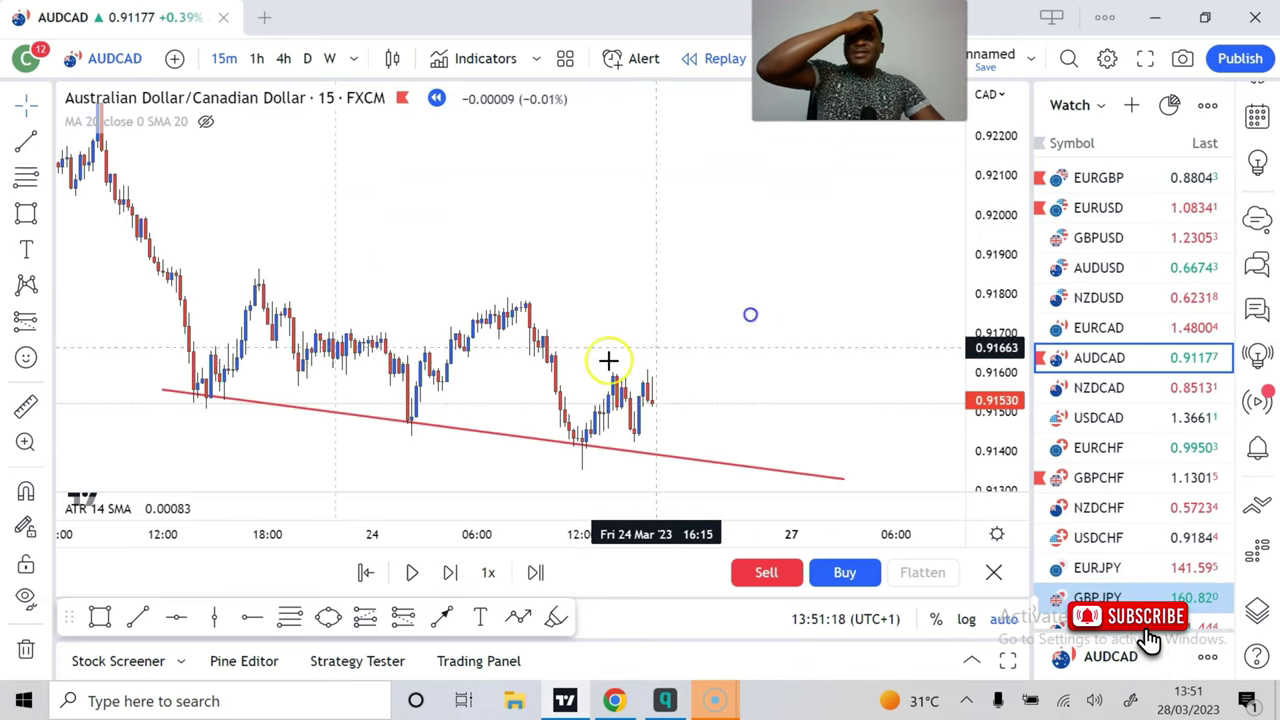
{"action": "left_click_drag", "start_coordinate": [608, 360], "coordinate": [597, 412]}
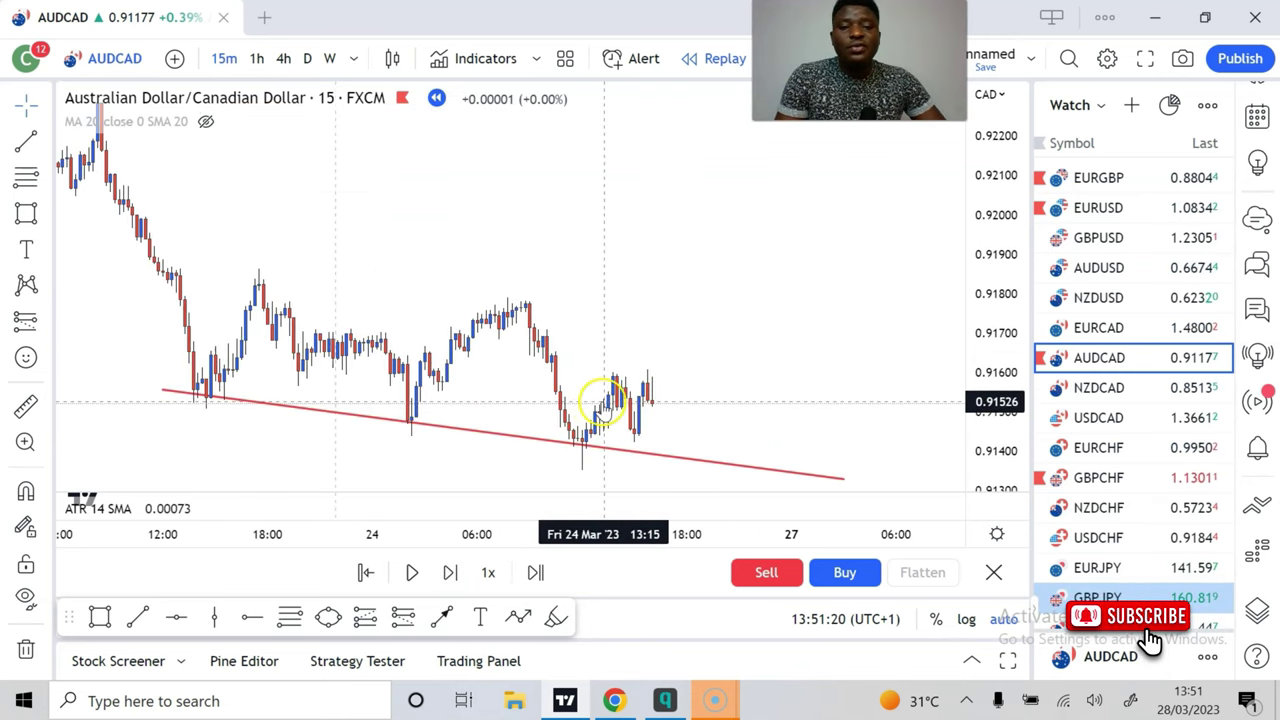
{"action": "scroll", "coordinate": [623, 380], "scroll_direction": "down", "scroll_amount": 3}
{"action": "scroll", "coordinate": [630, 395], "scroll_direction": "up", "scroll_amount": 4}
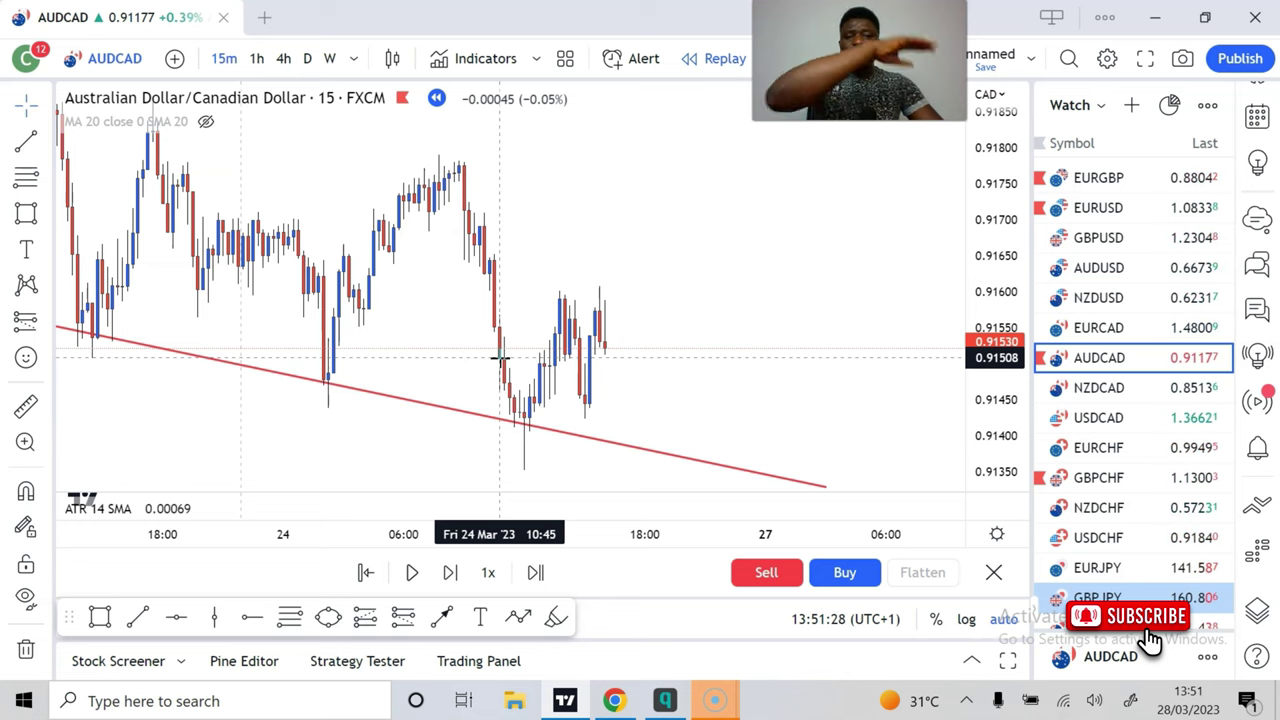
{"action": "scroll", "coordinate": [731, 260], "scroll_direction": "down", "scroll_amount": 3}
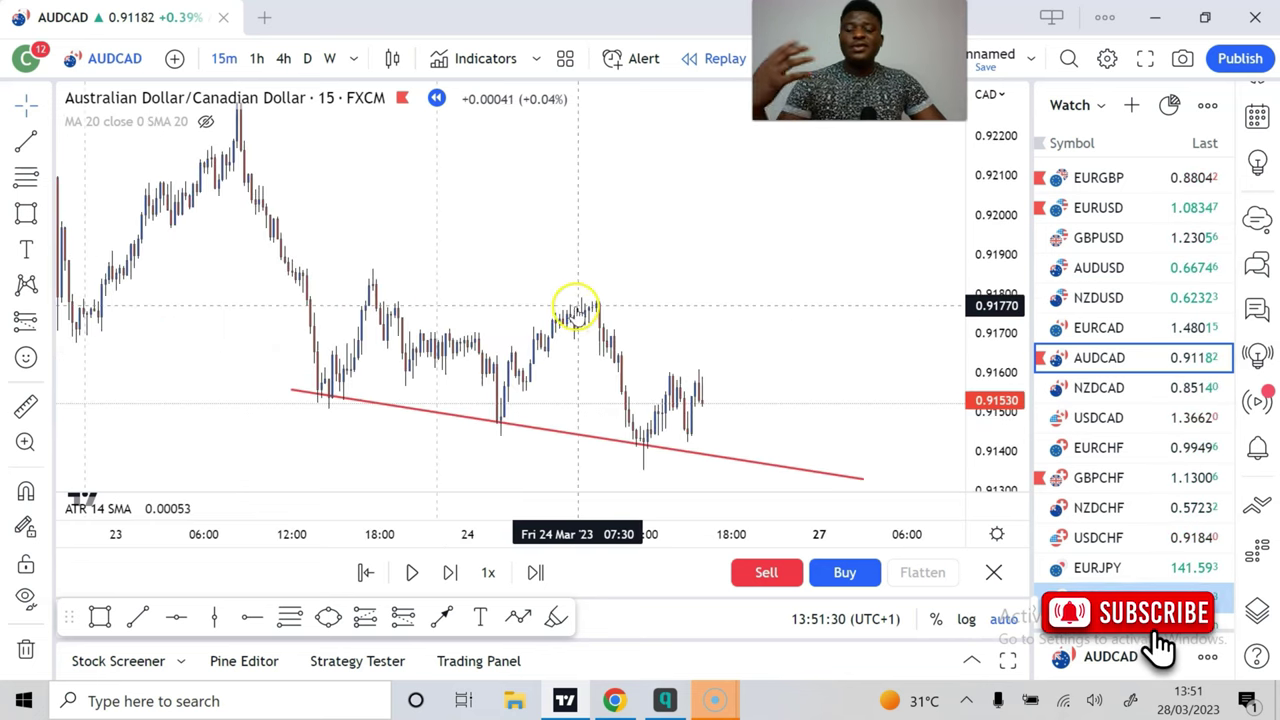